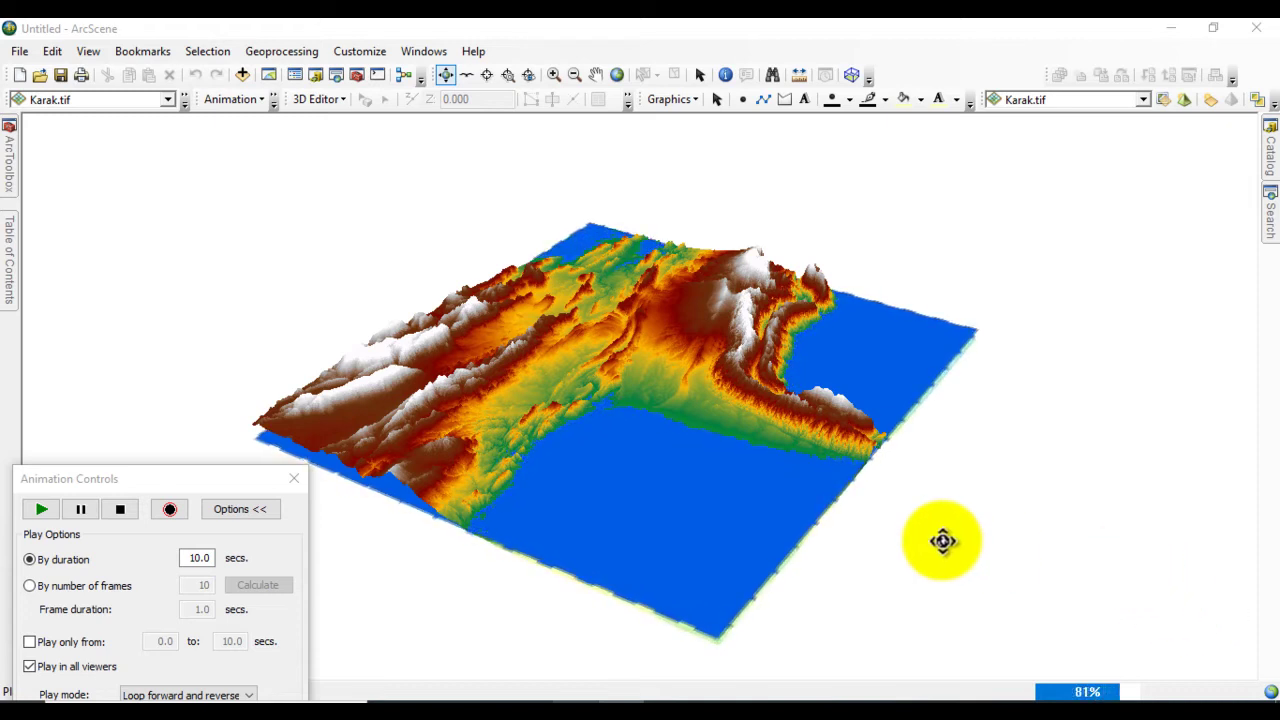
- Orbit the animated Karak flood scene, then switch to the empty ArcMap window
{"action": "left_click_drag", "start_coordinate": [750, 510], "coordinate": [531, 624]}
{"action": "left_click", "coordinate": [543, 700]}
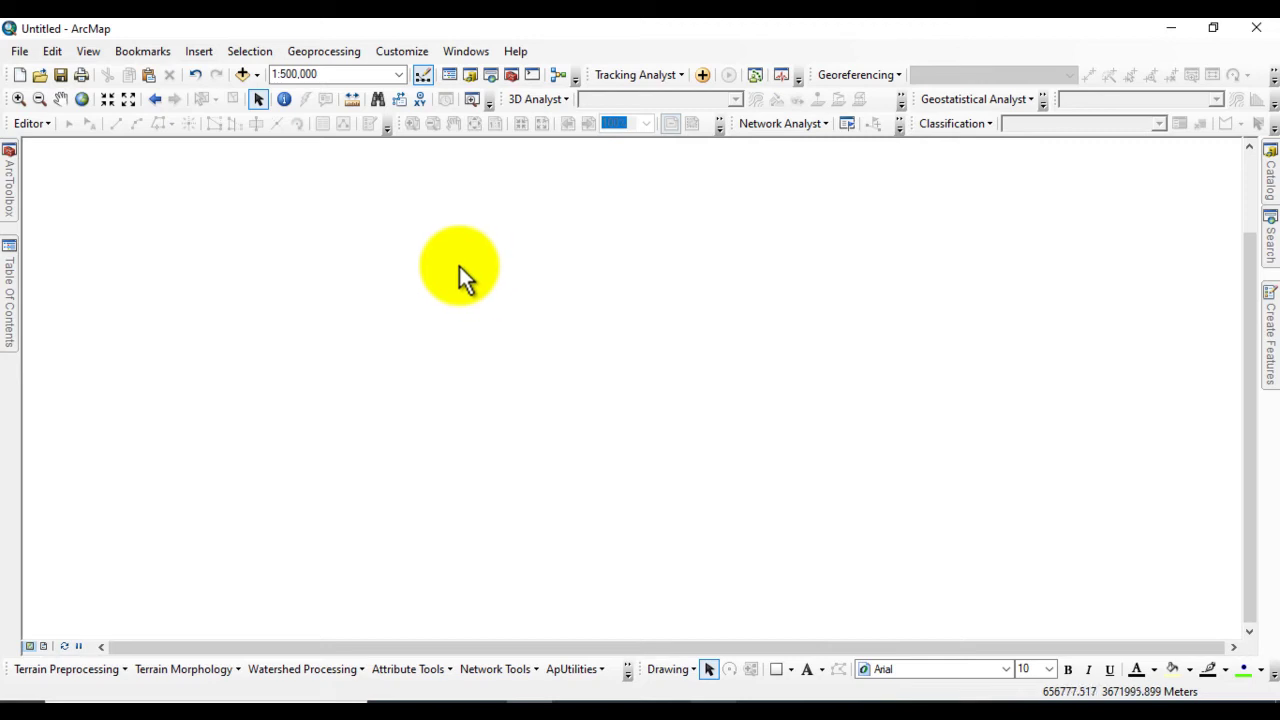
{"action": "left_click", "coordinate": [400, 57]}
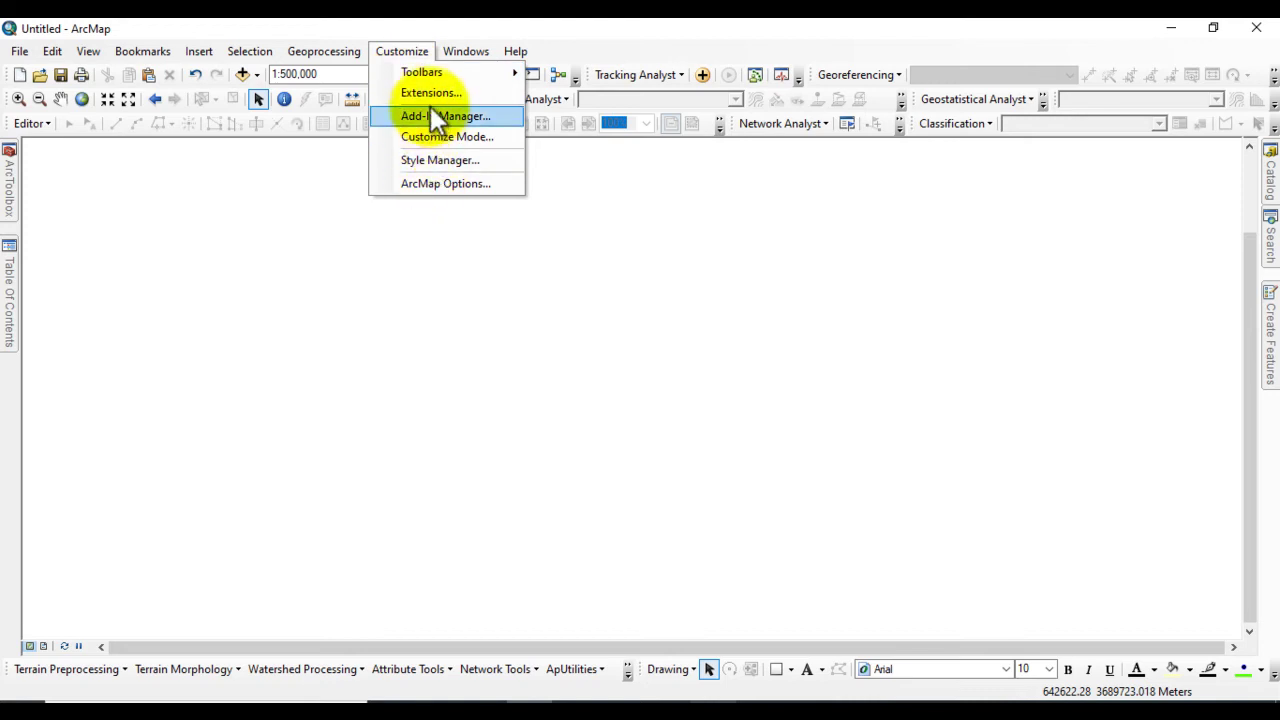
{"action": "left_click", "coordinate": [430, 95]}
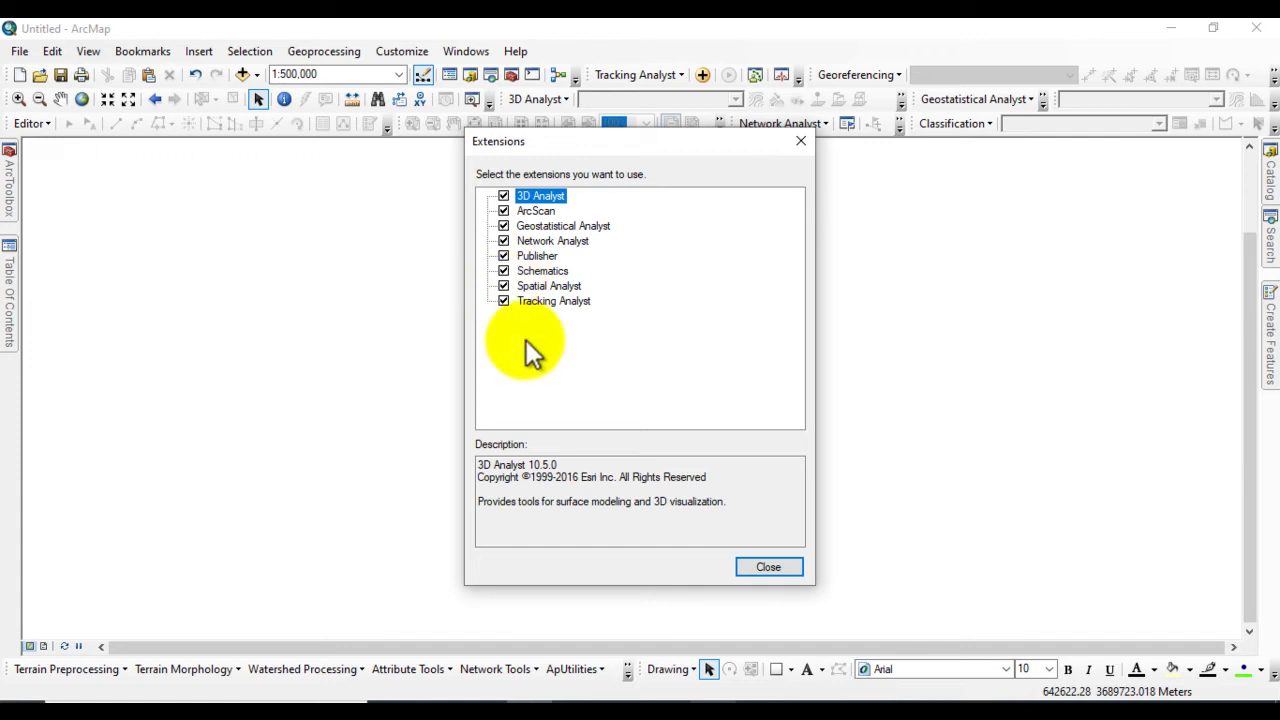
{"action": "left_click", "coordinate": [758, 568]}
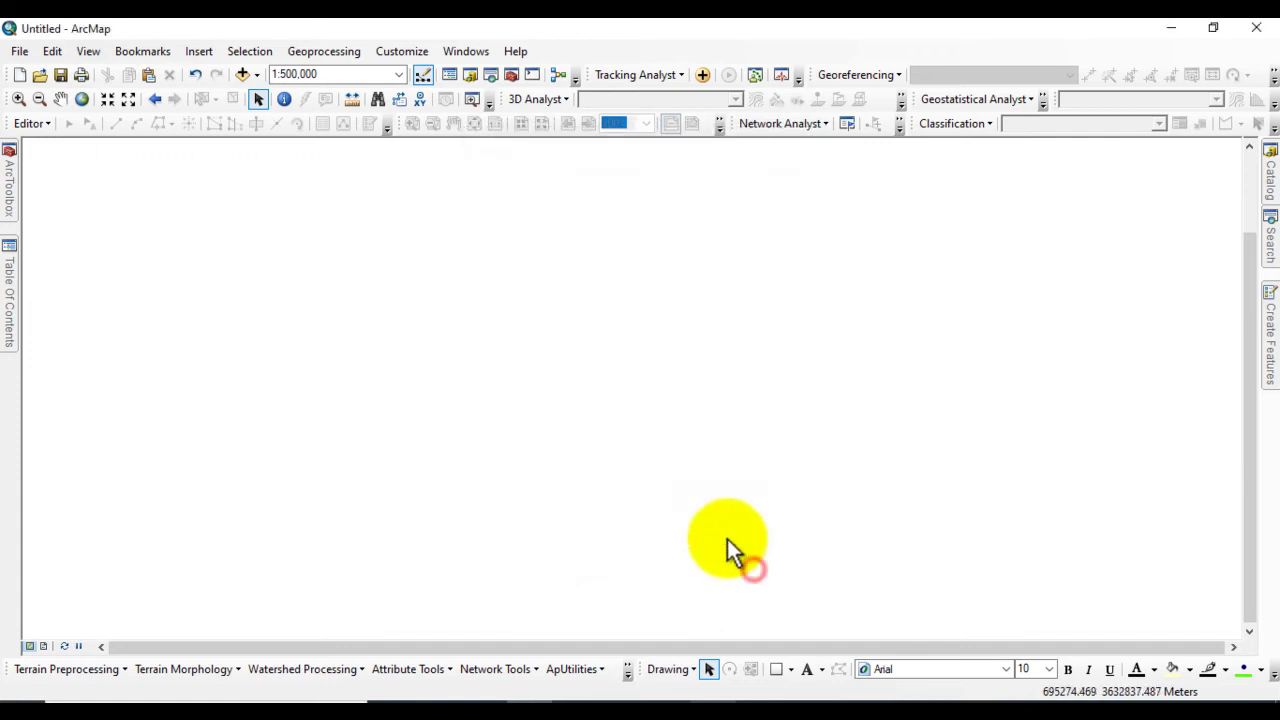
{"action": "right_click", "coordinate": [628, 48]}
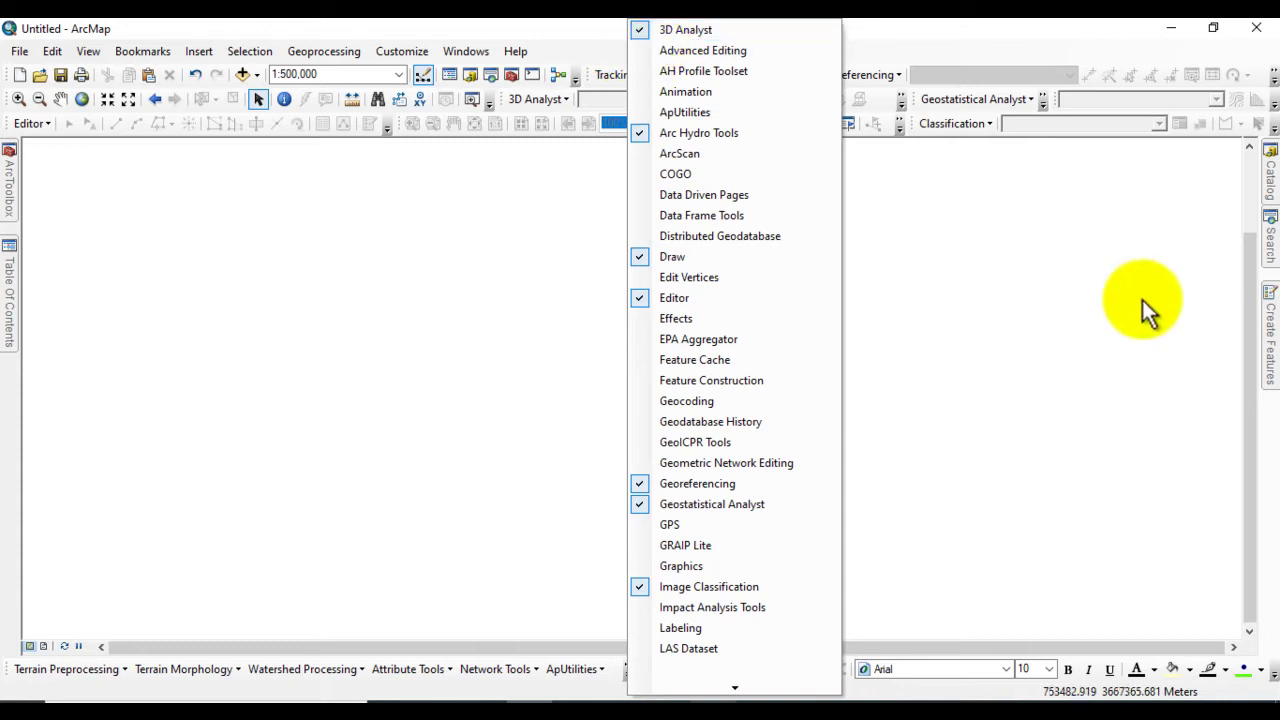
{"action": "left_click", "coordinate": [1069, 300]}
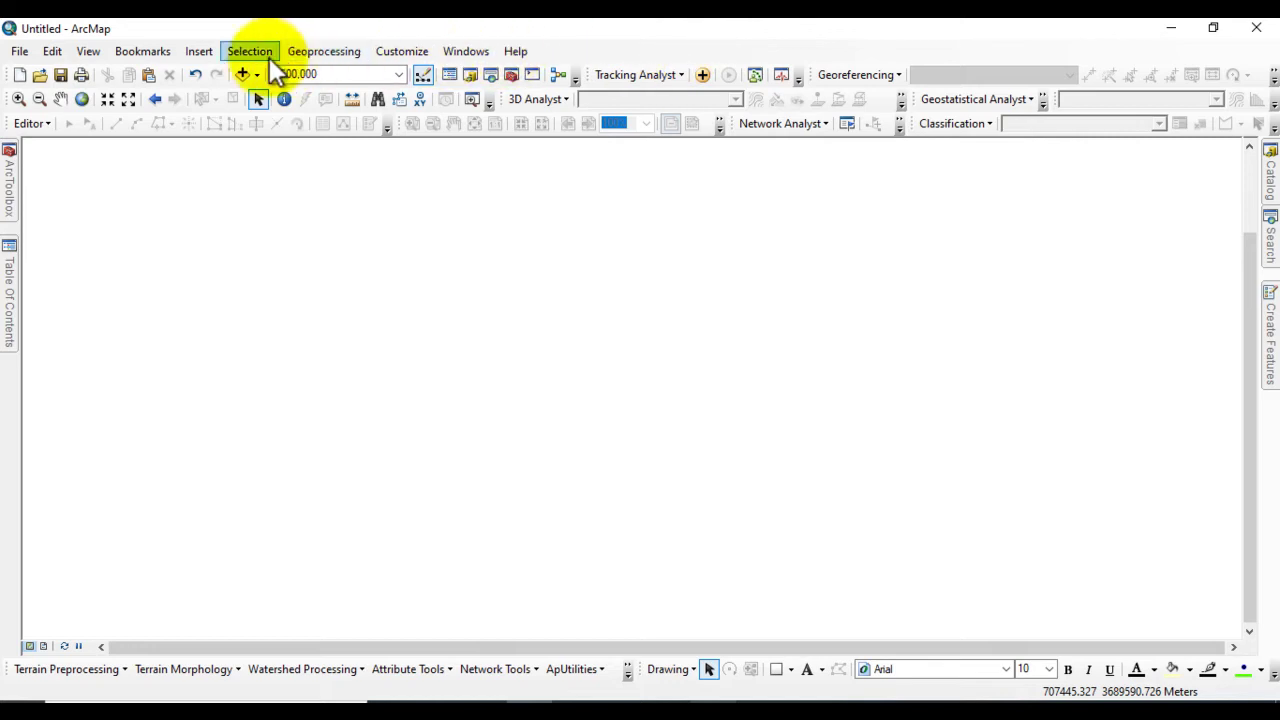
- Add the Karak.tif elevation raster from the DEM folder to the map
{"action": "left_click", "coordinate": [243, 75]}
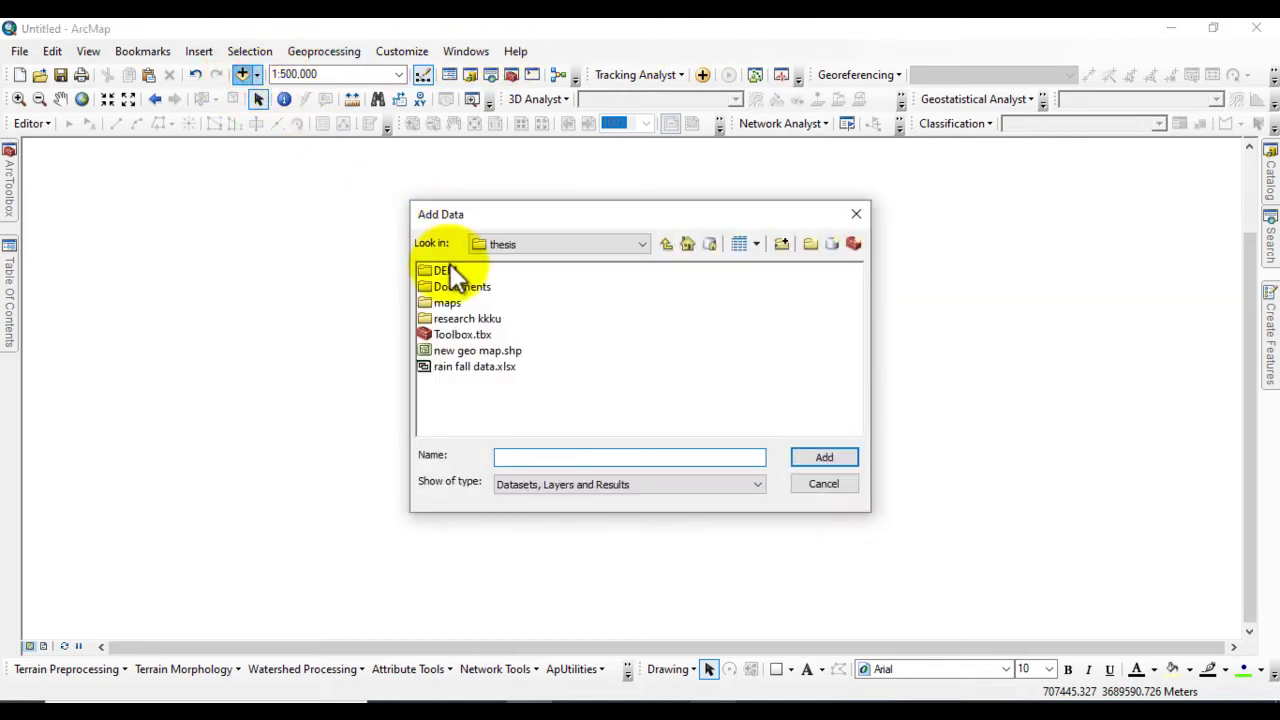
{"action": "double_click", "coordinate": [446, 270]}
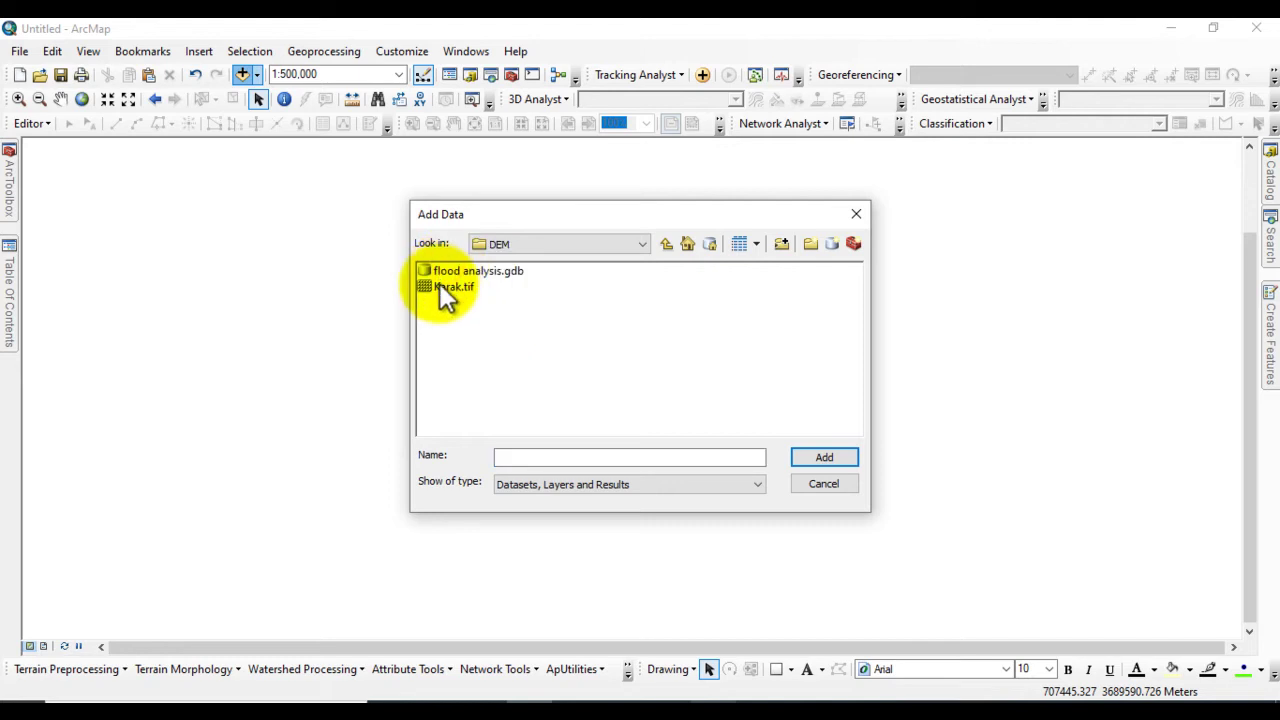
{"action": "left_click", "coordinate": [447, 287]}
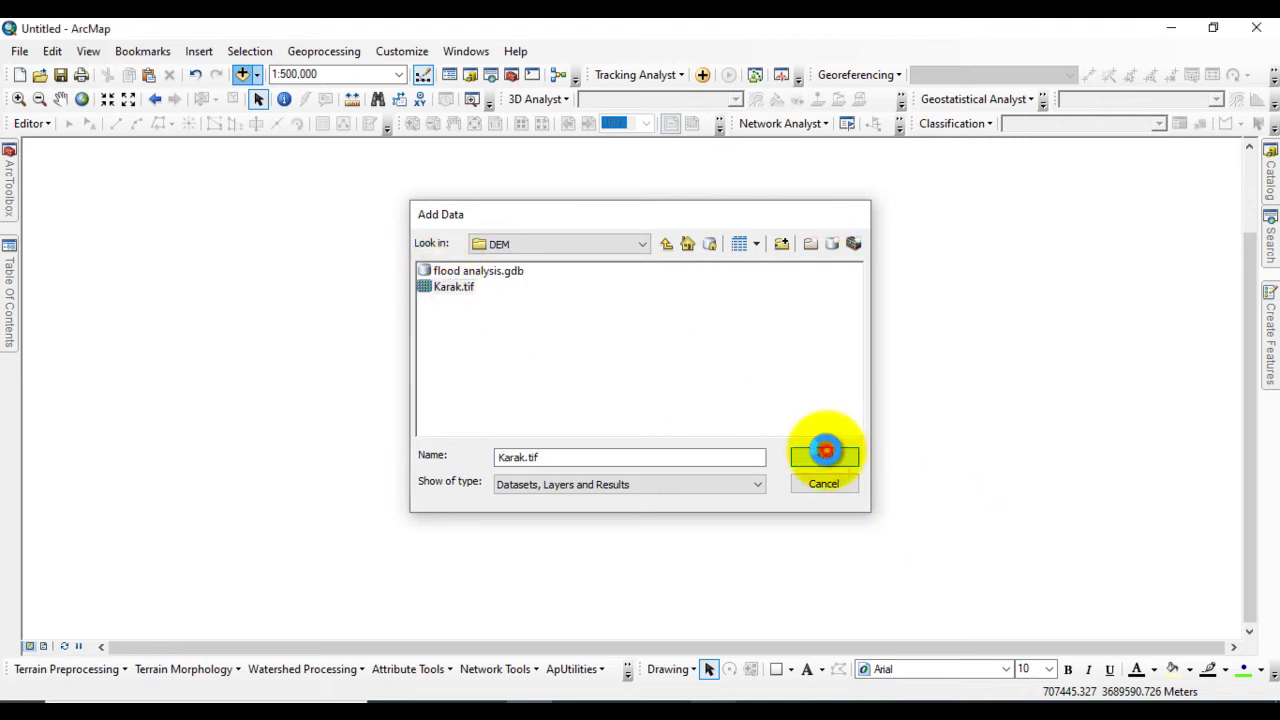
{"action": "left_click", "coordinate": [824, 457]}
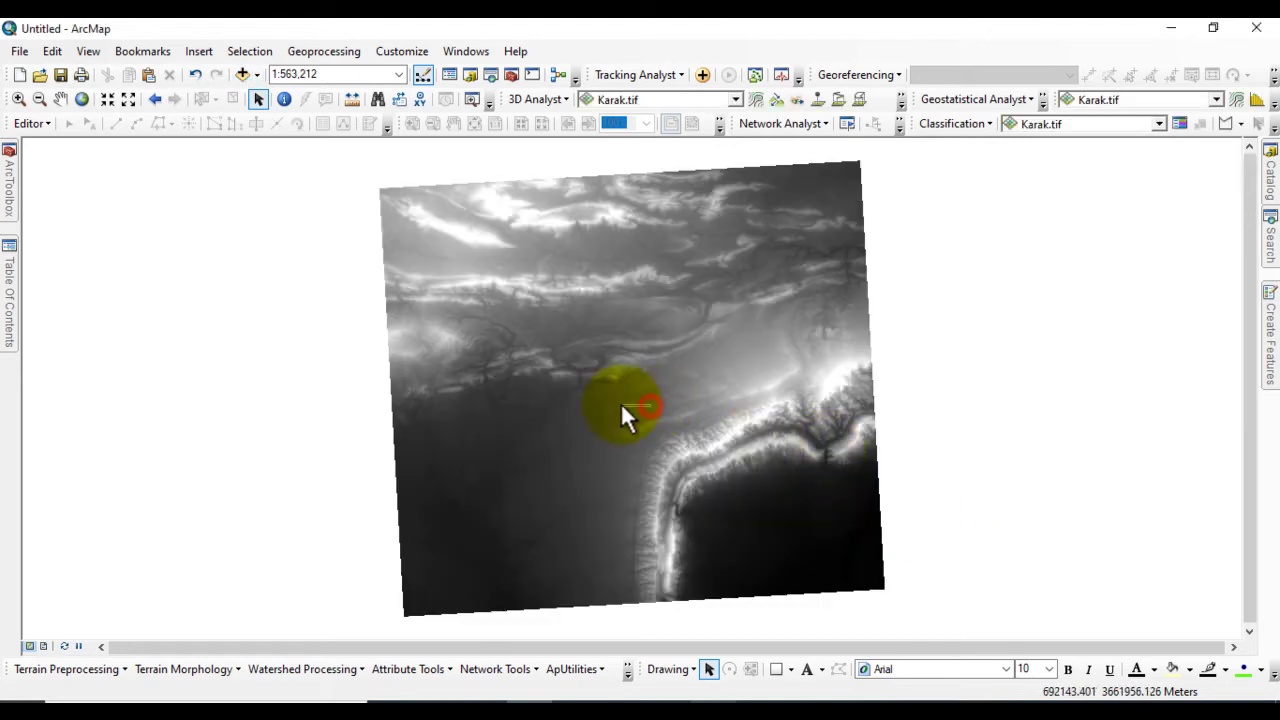
{"action": "left_click", "coordinate": [727, 492]}
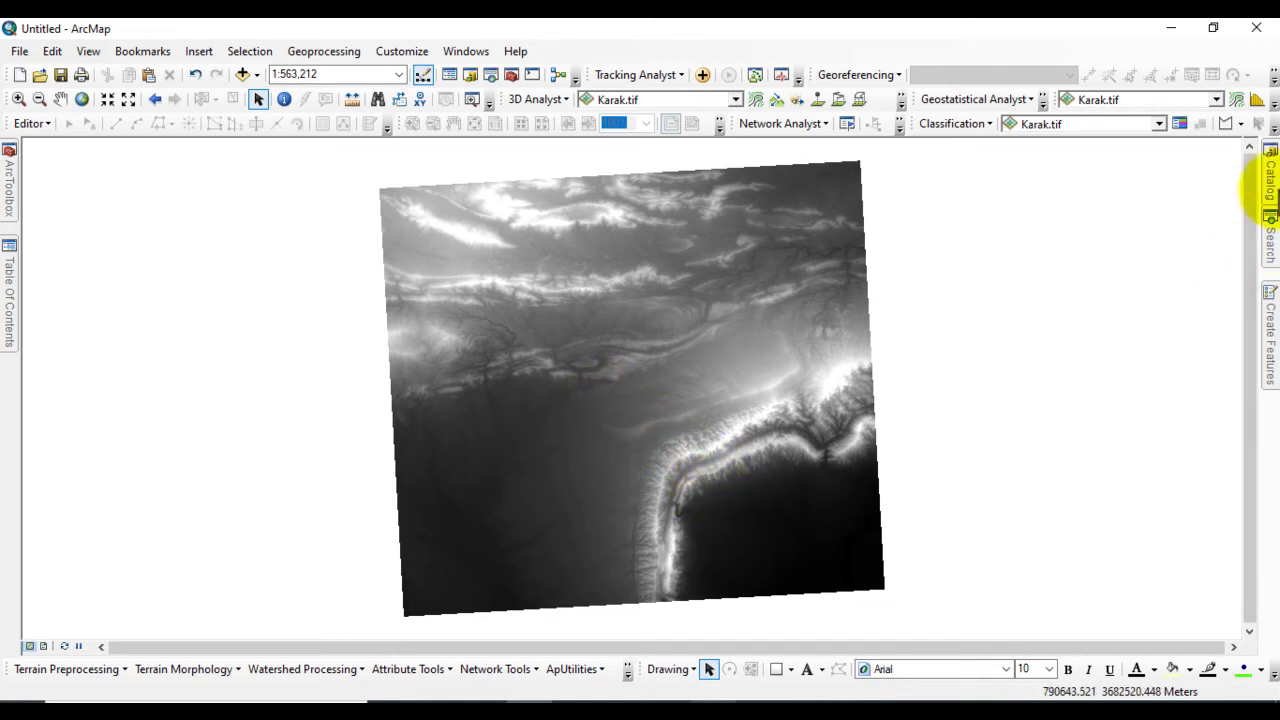
- In Catalog, create a new folder named flood inside the DEM folder
{"action": "left_click", "coordinate": [1270, 175]}
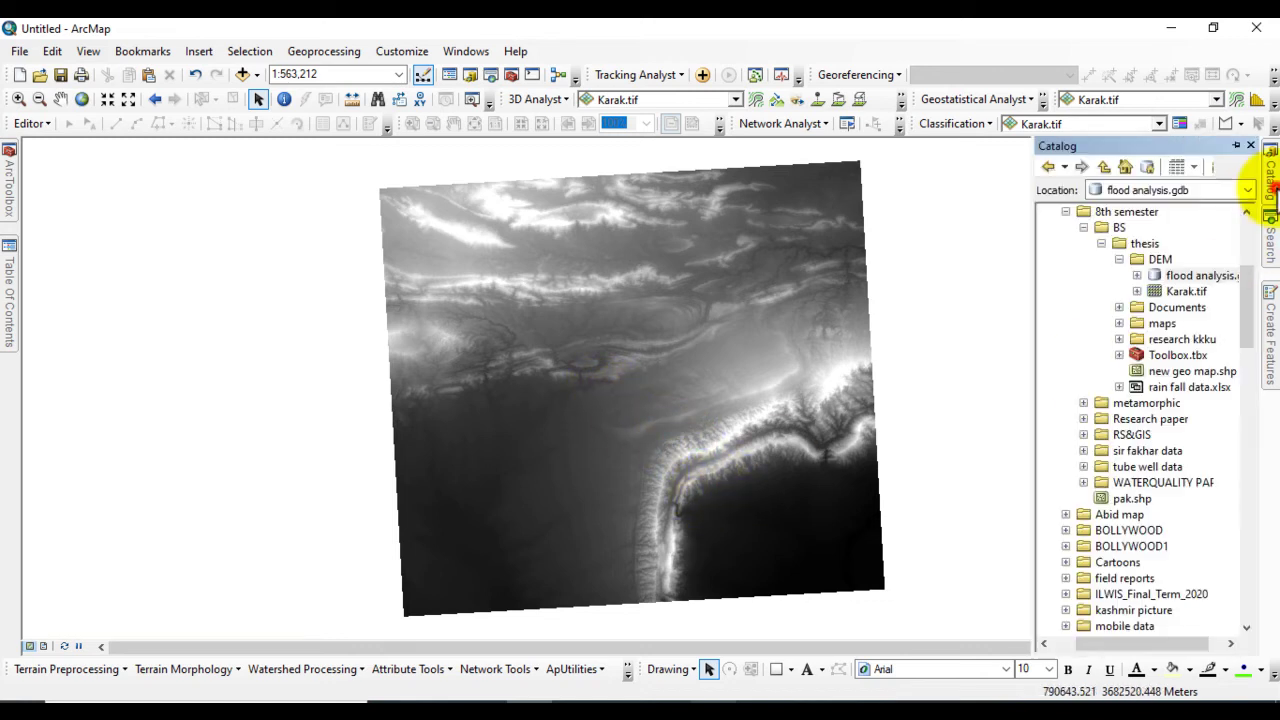
{"action": "right_click", "coordinate": [1134, 259]}
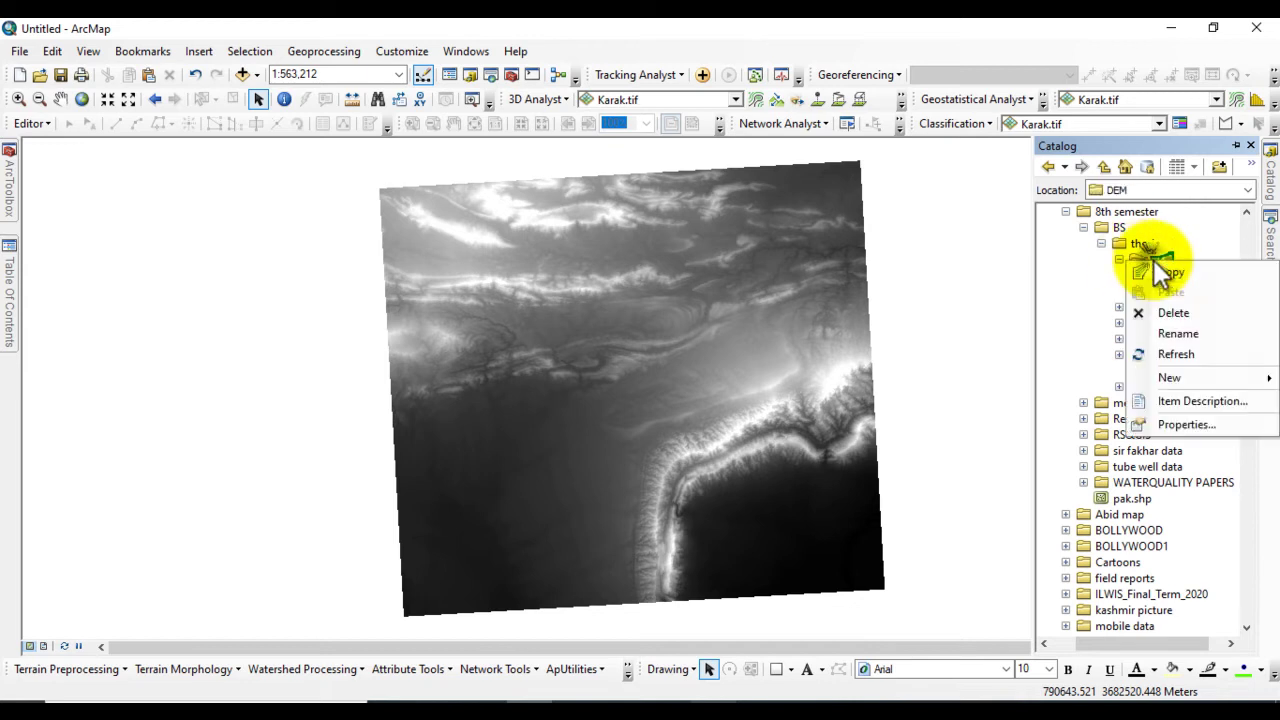
{"action": "mouse_move", "coordinate": [1181, 373]}
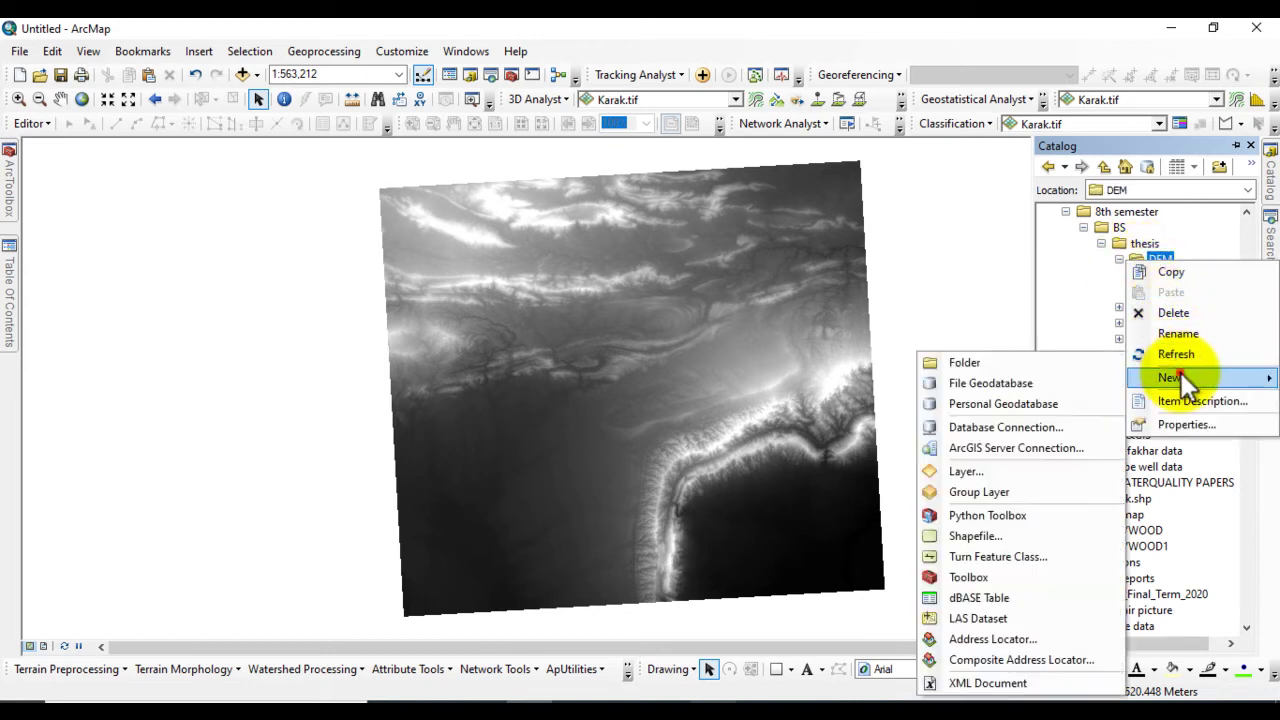
{"action": "left_click", "coordinate": [1013, 360]}
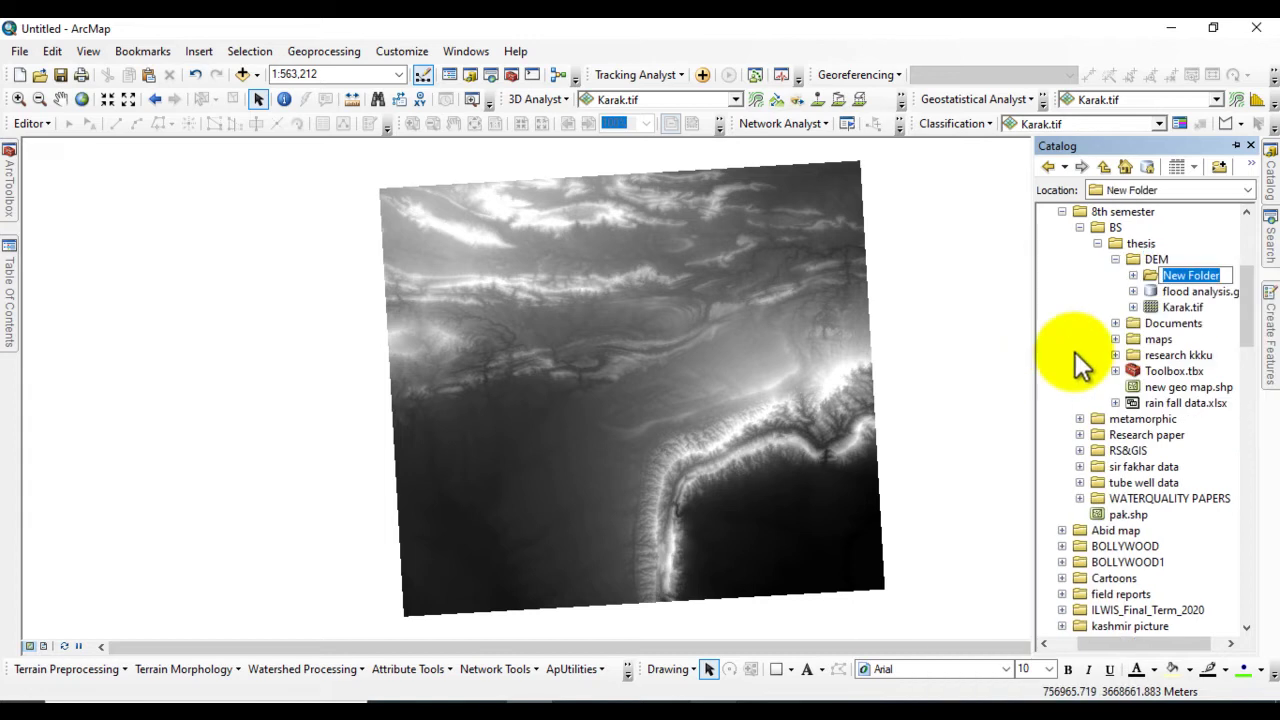
{"action": "key", "text": "BackSpace"}
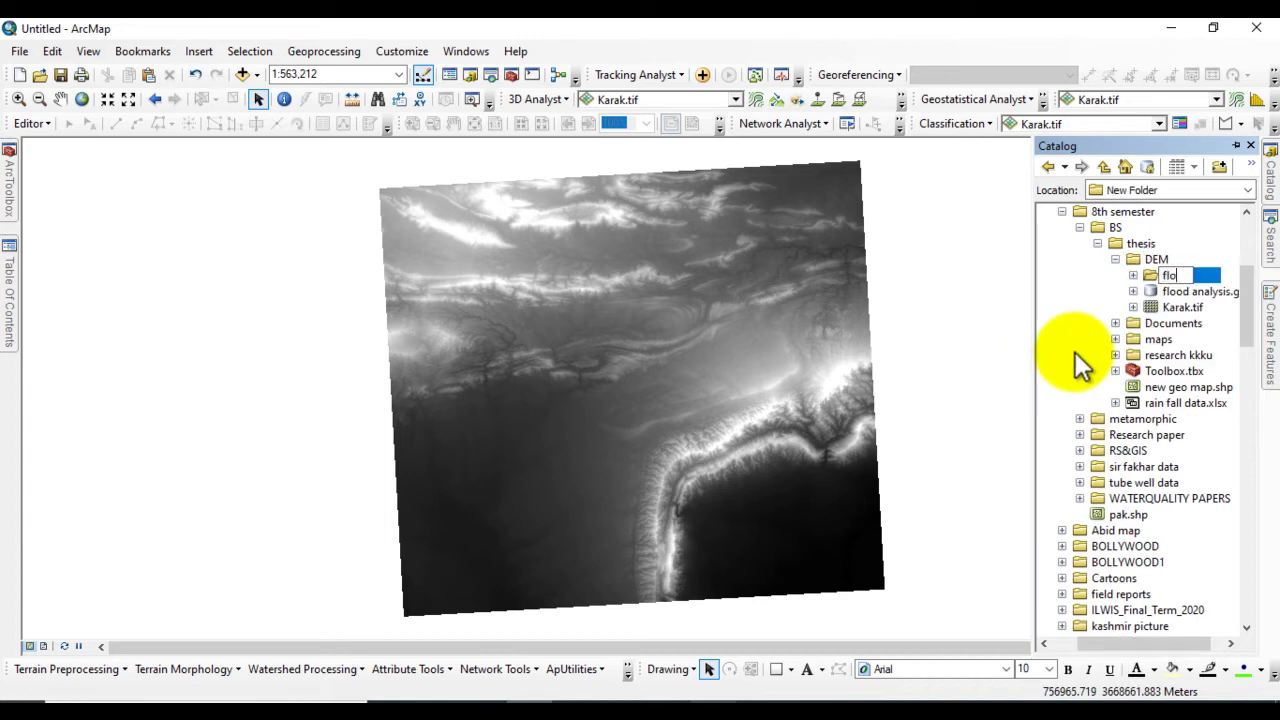
{"action": "key", "text": "Return"}
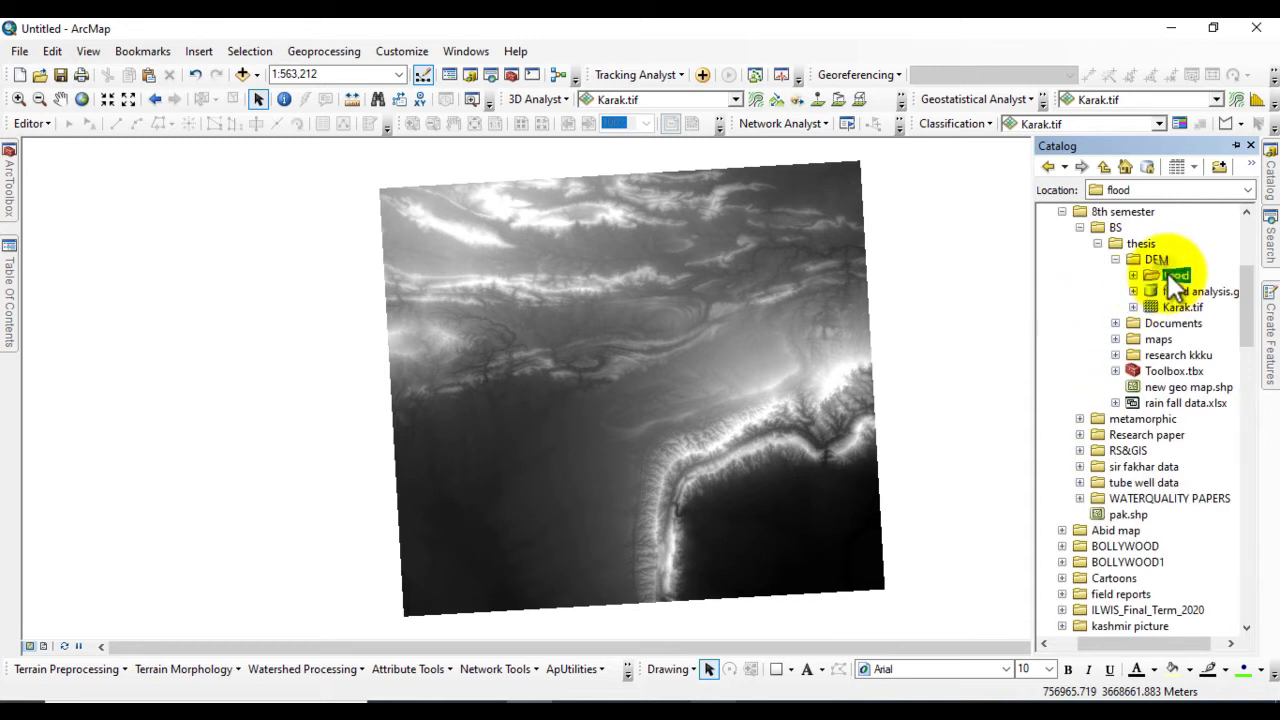
- Create 'water level' as a Polygon shapefile in flood, projected in WGS 1984 UTM Zone 42N
{"action": "right_click", "coordinate": [1170, 278]}
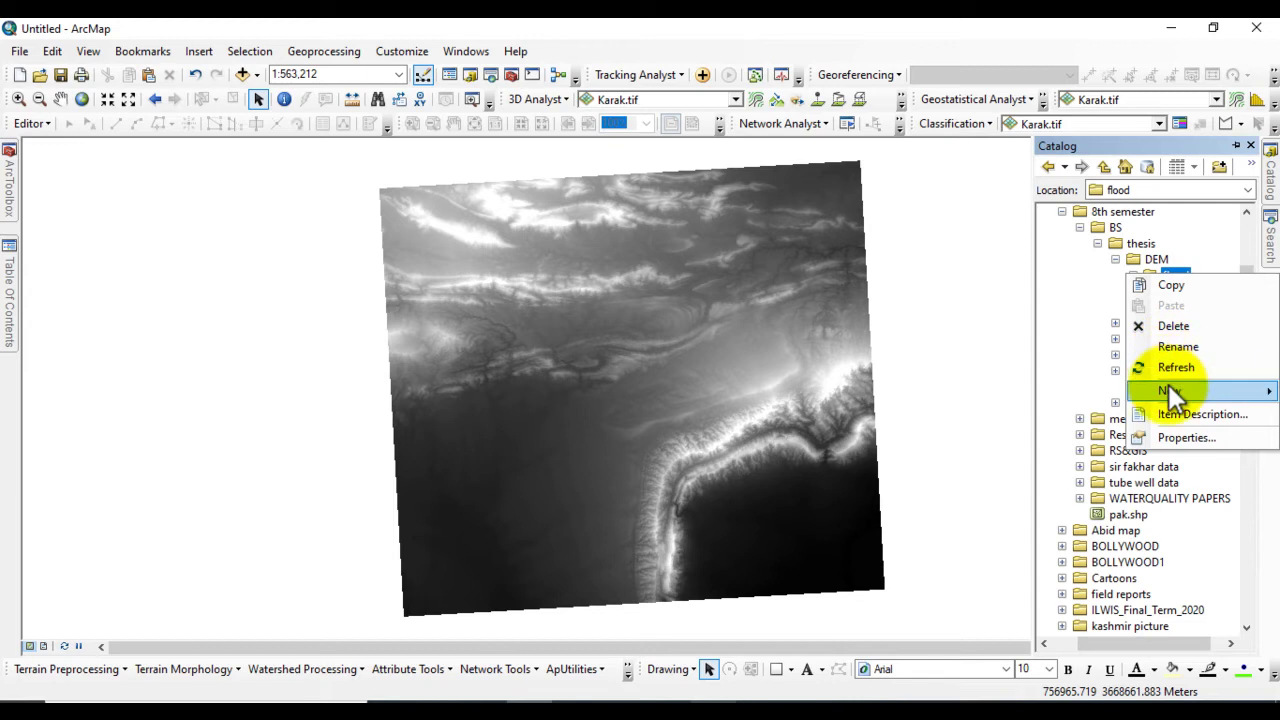
{"action": "mouse_move", "coordinate": [1168, 385]}
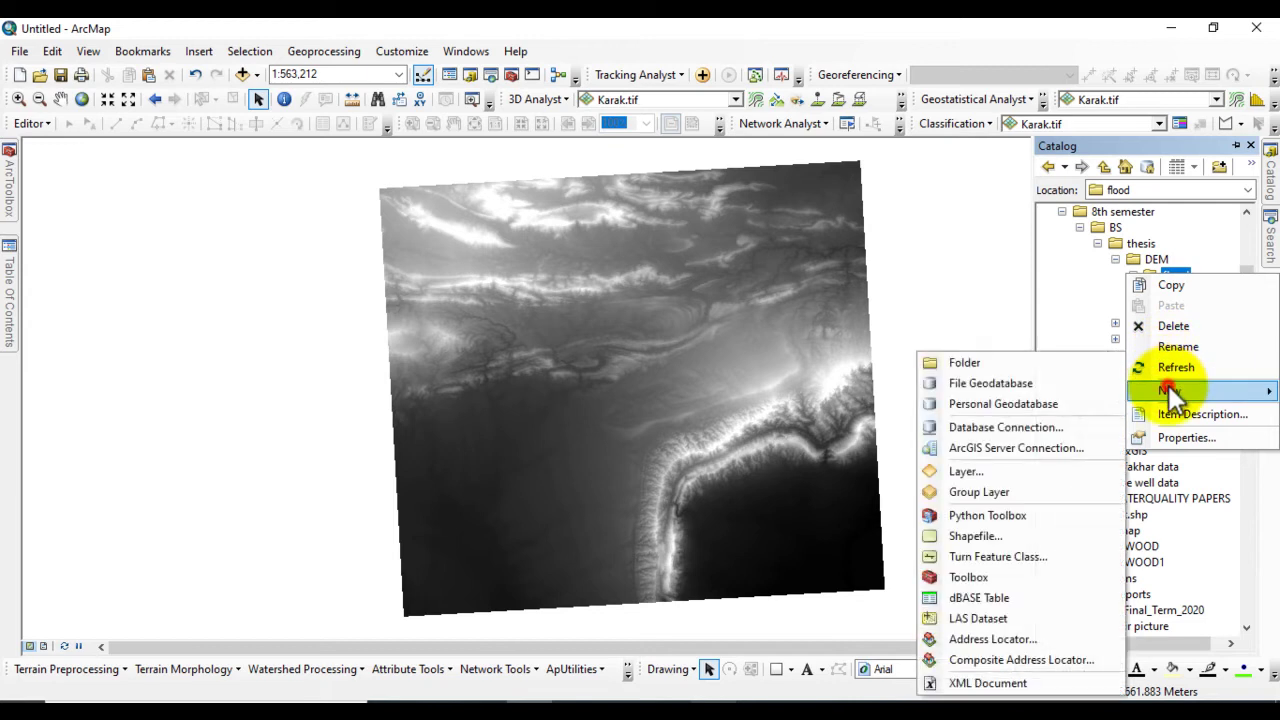
{"action": "left_click", "coordinate": [968, 536]}
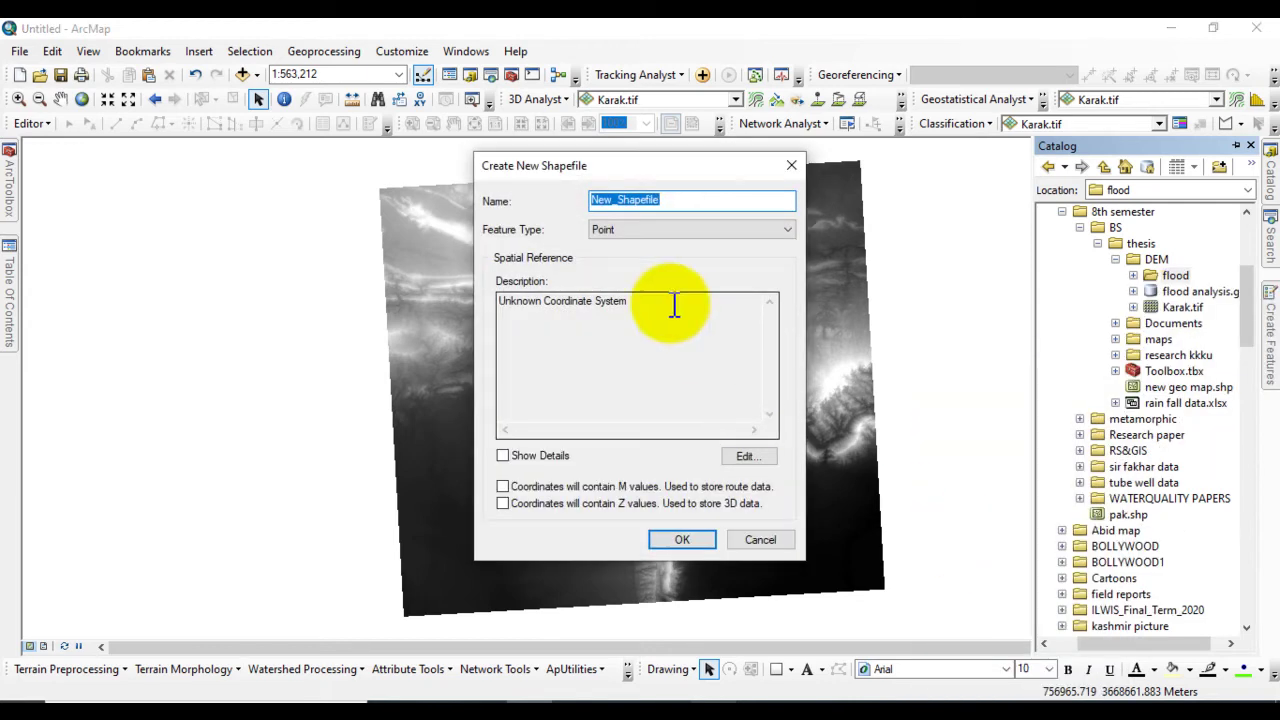
{"action": "key", "text": "BackSpace"}
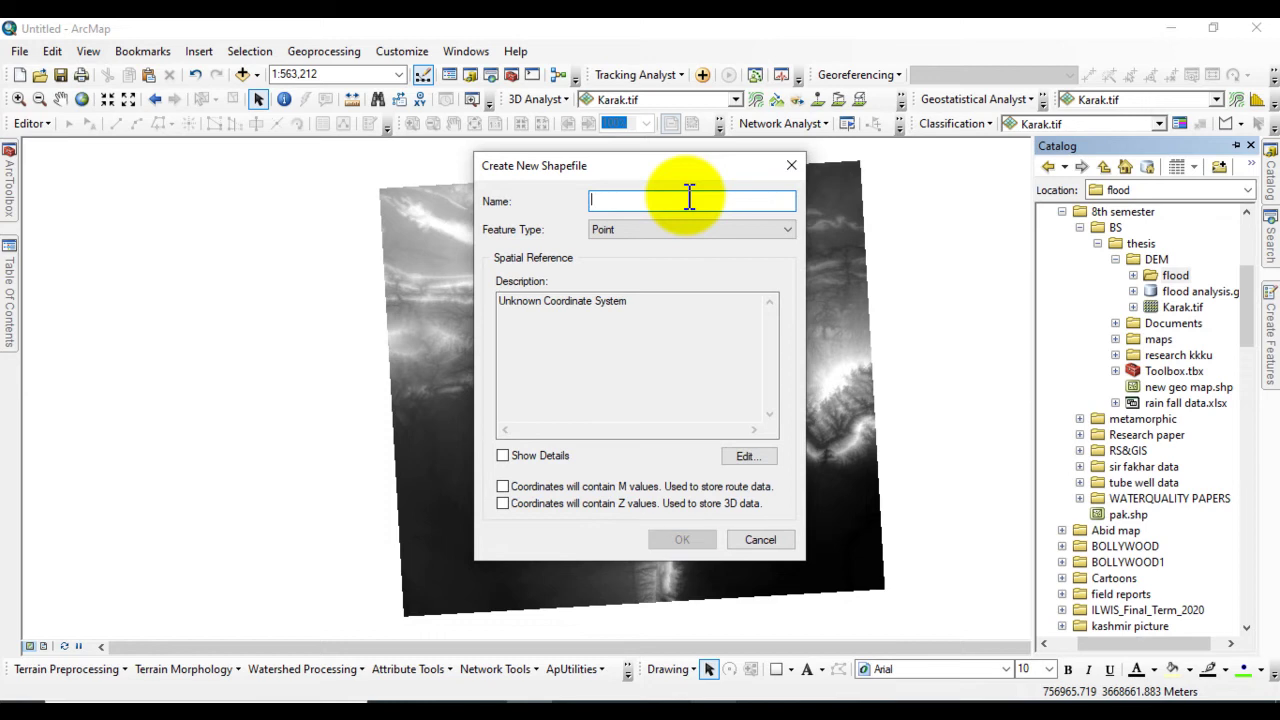
{"action": "type", "text": "water level"}
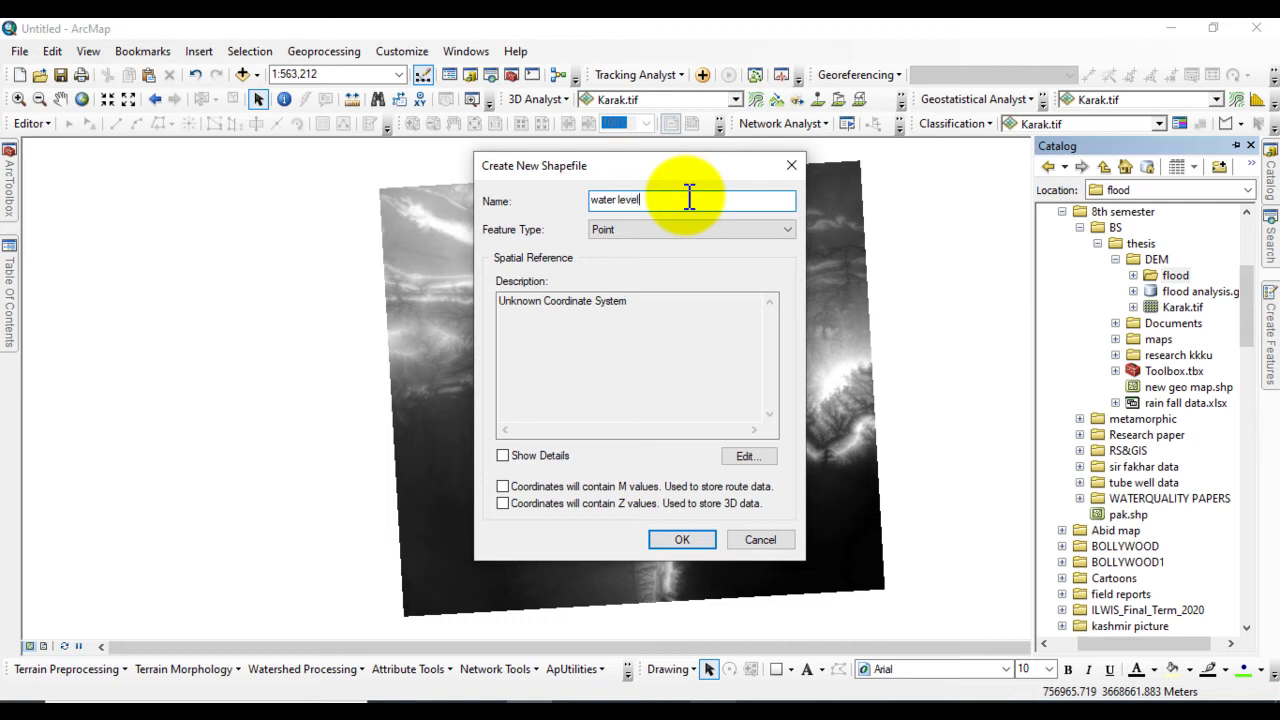
{"action": "left_click", "coordinate": [750, 229]}
{"action": "left_click", "coordinate": [616, 271]}
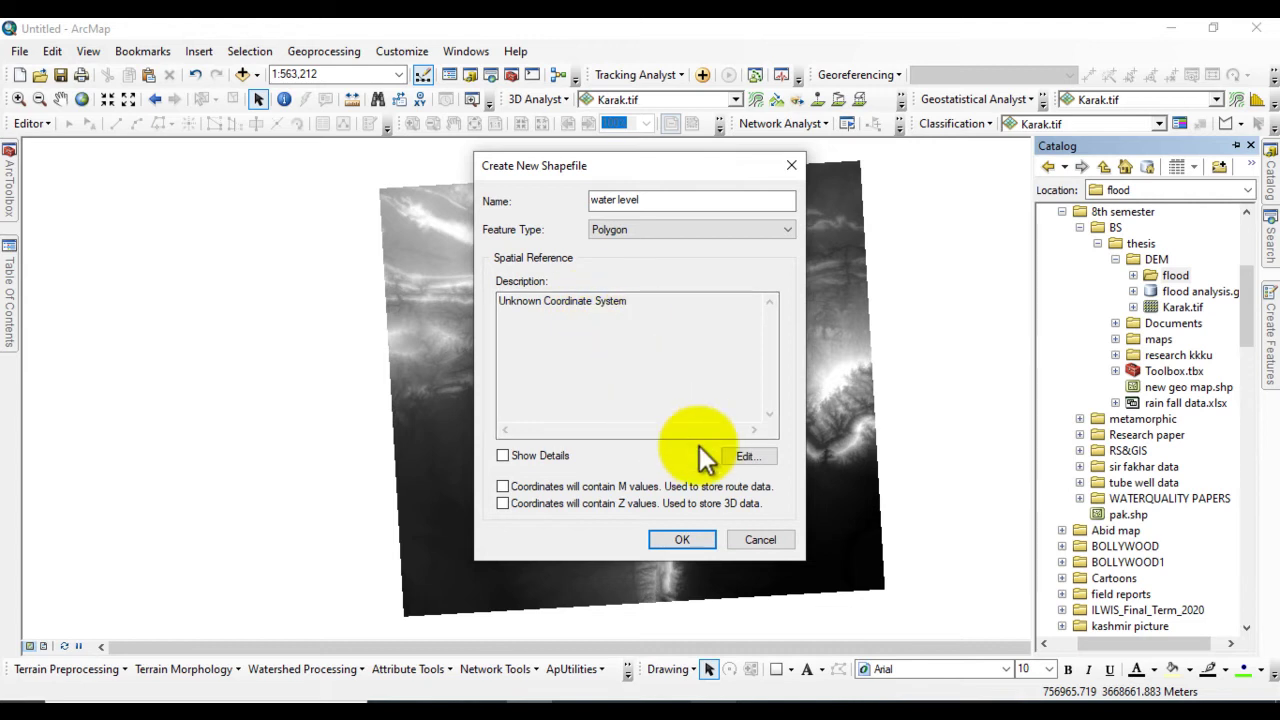
{"action": "left_click", "coordinate": [741, 458]}
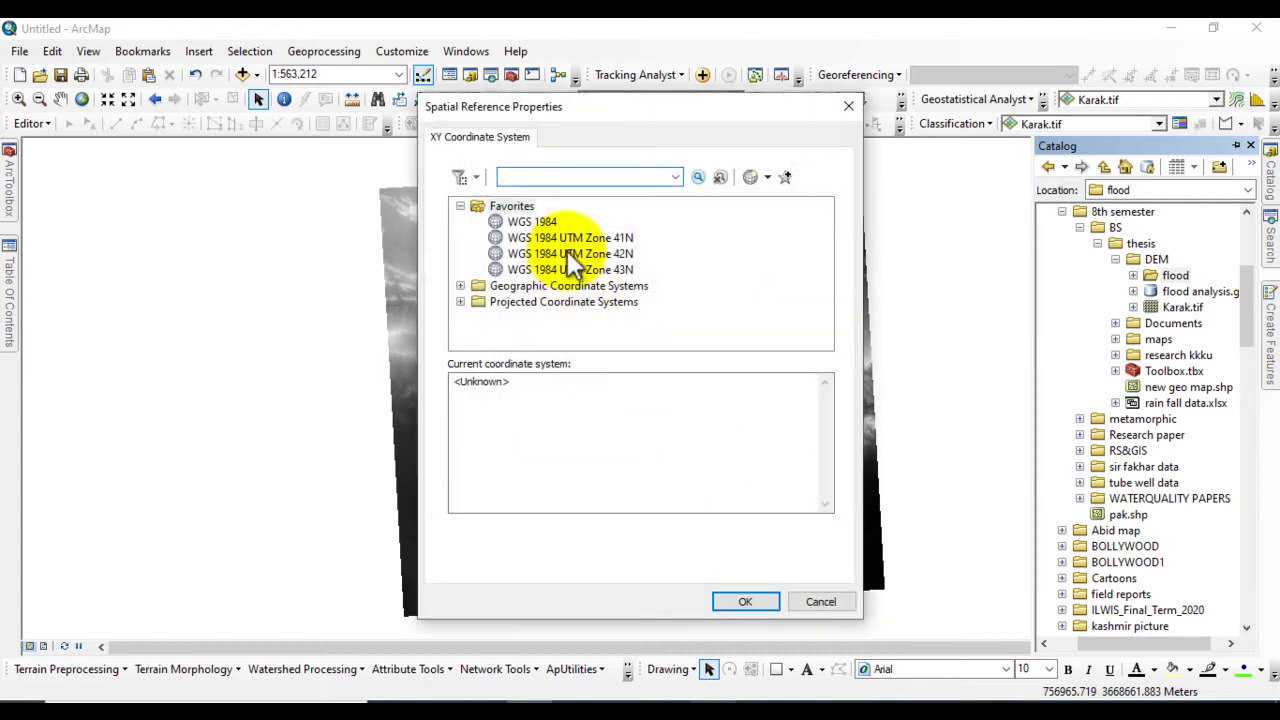
{"action": "left_click", "coordinate": [567, 252]}
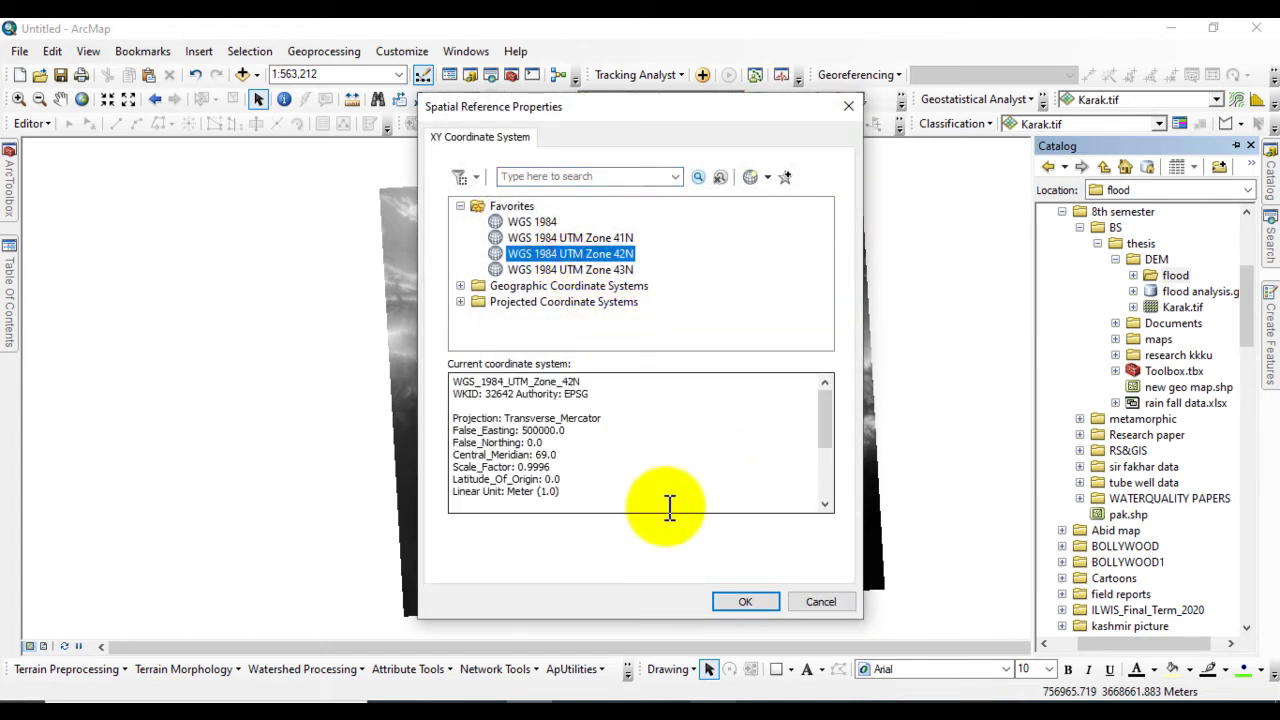
{"action": "left_click", "coordinate": [724, 599]}
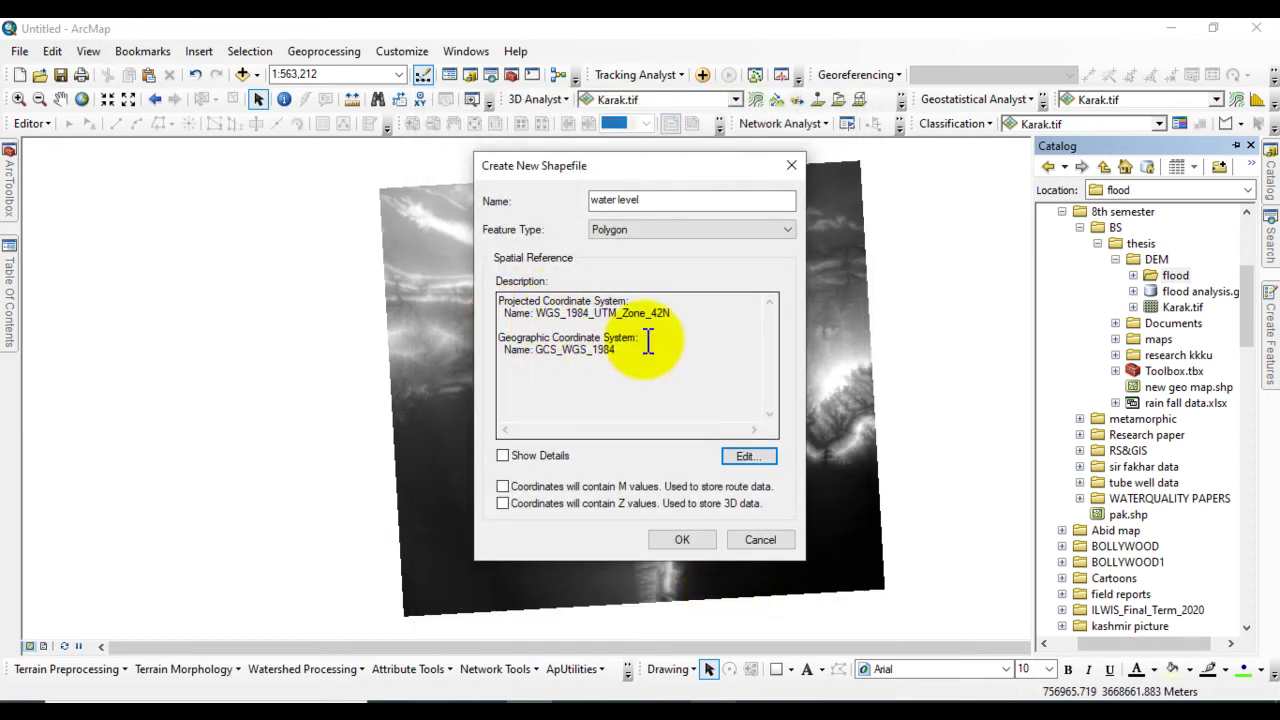
{"action": "left_click", "coordinate": [682, 540]}
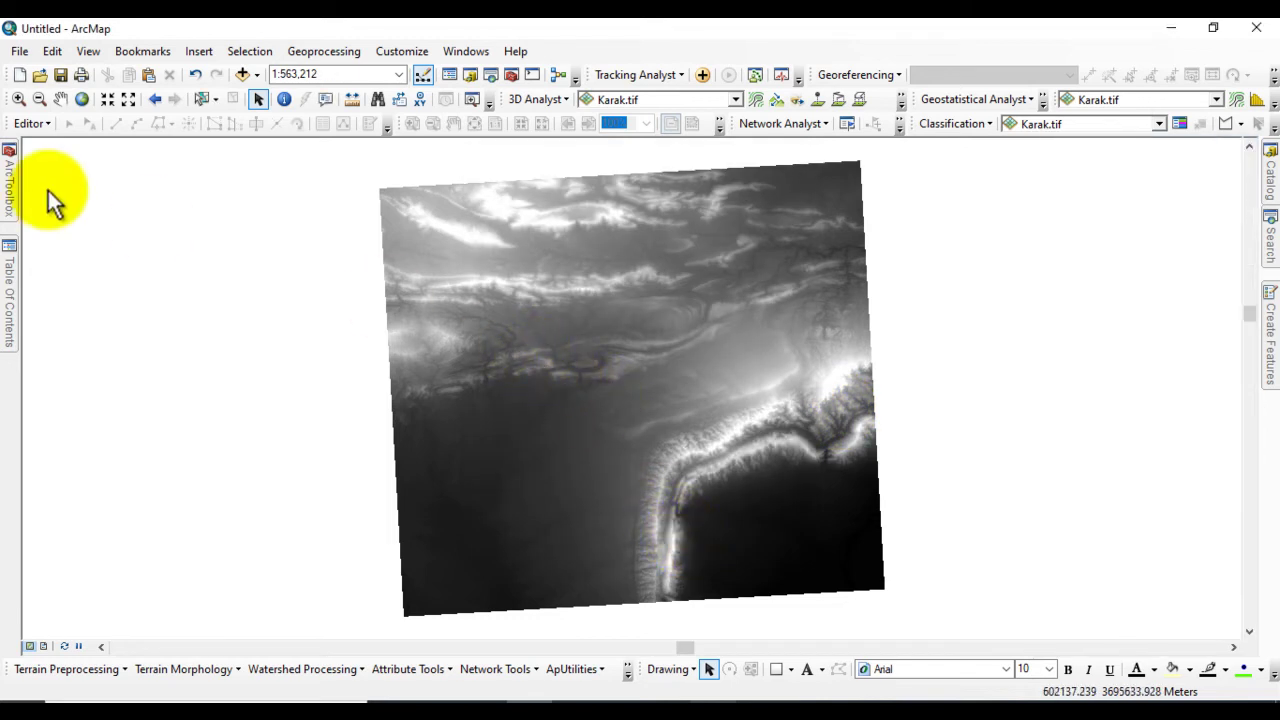
- Start editing the water level layer and choose its Polygon construction tool
{"action": "left_click", "coordinate": [32, 123]}
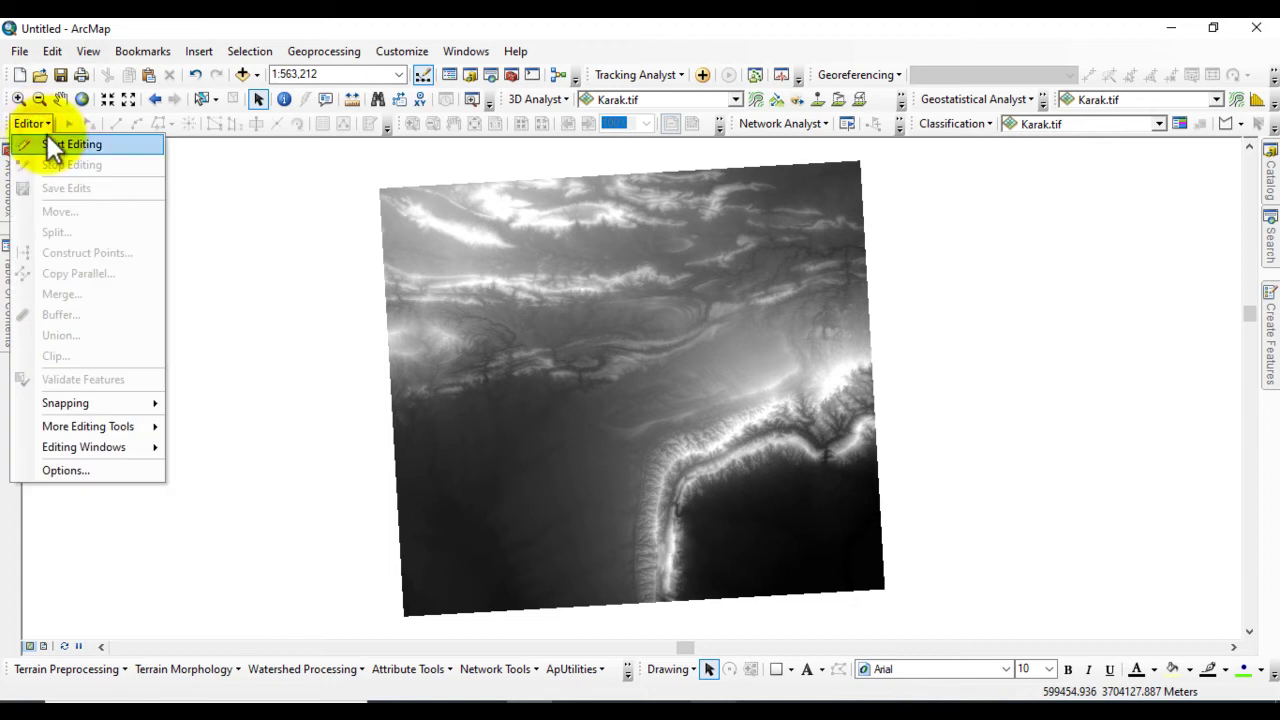
{"action": "left_click", "coordinate": [54, 146]}
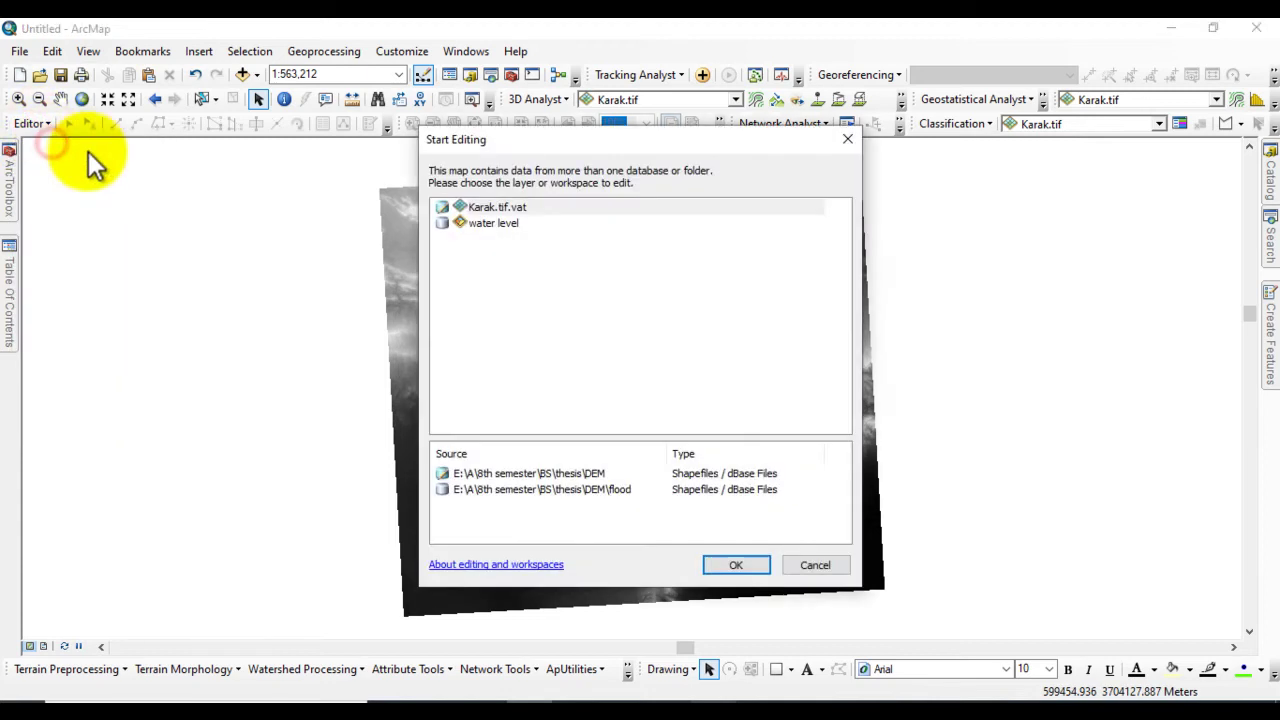
{"action": "left_click", "coordinate": [493, 223]}
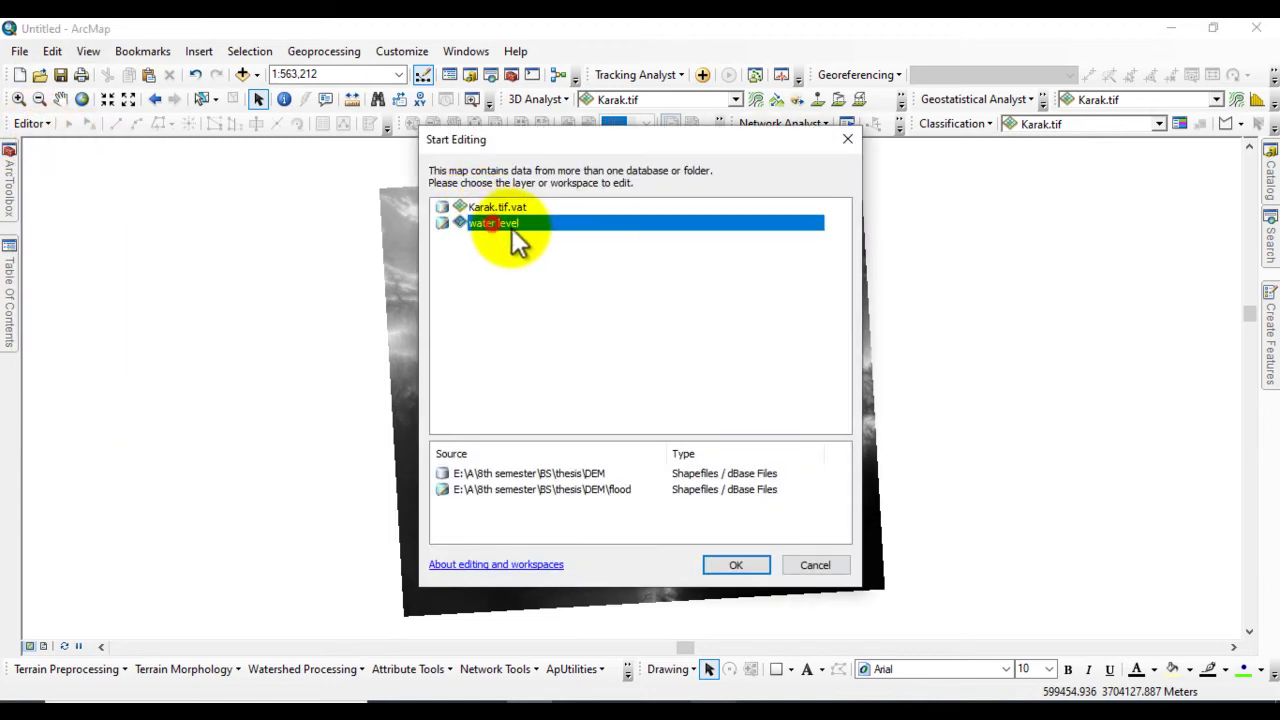
{"action": "left_click", "coordinate": [733, 566]}
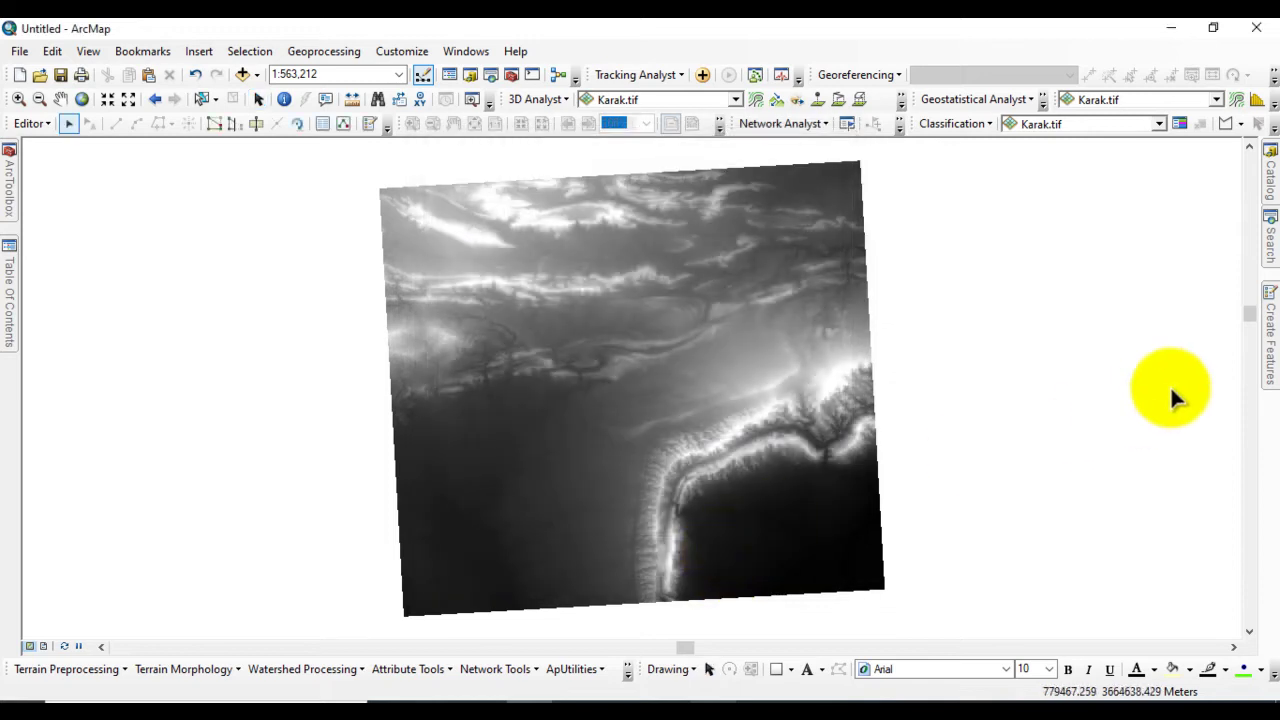
{"action": "left_click", "coordinate": [1268, 320]}
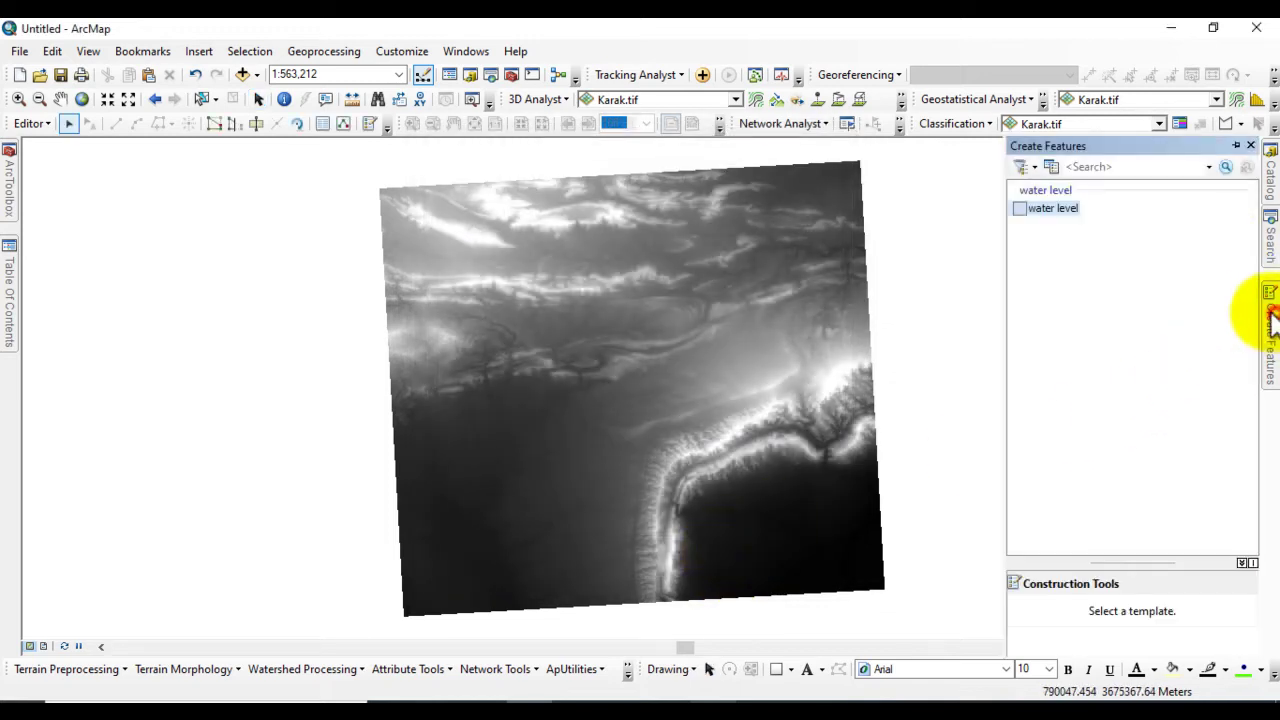
{"action": "left_click", "coordinate": [1024, 207]}
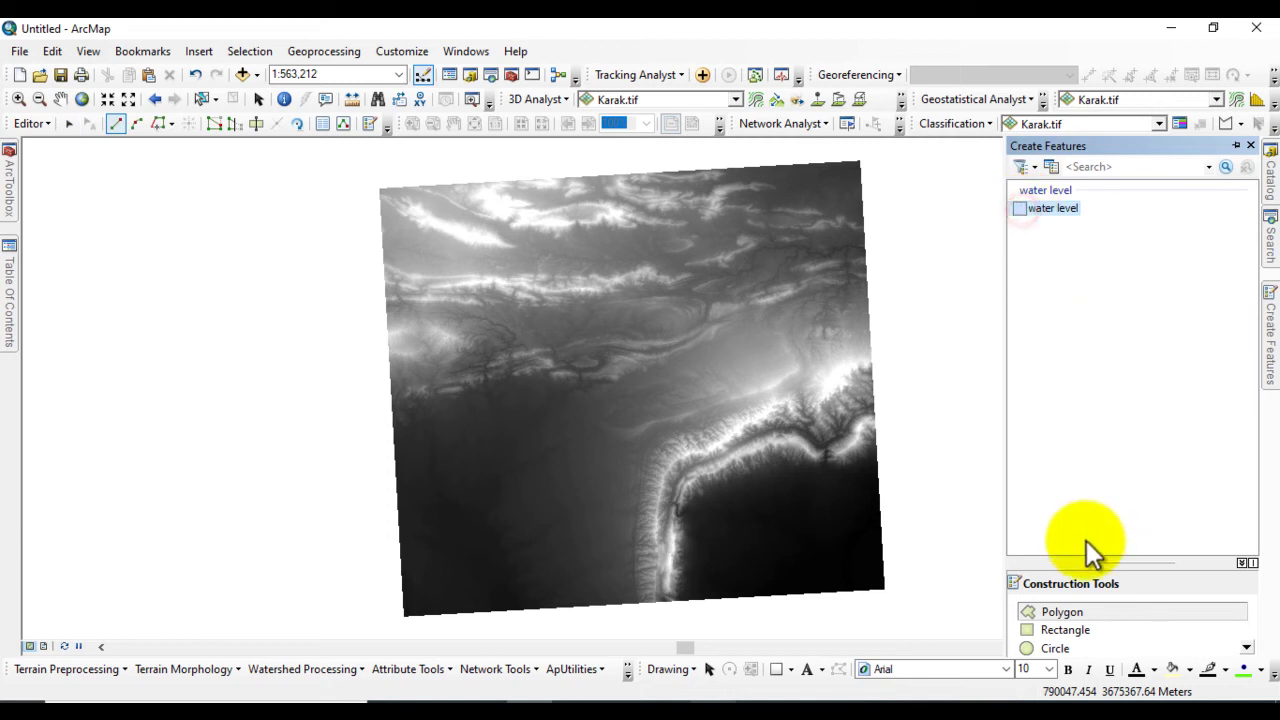
{"action": "left_click", "coordinate": [1055, 612]}
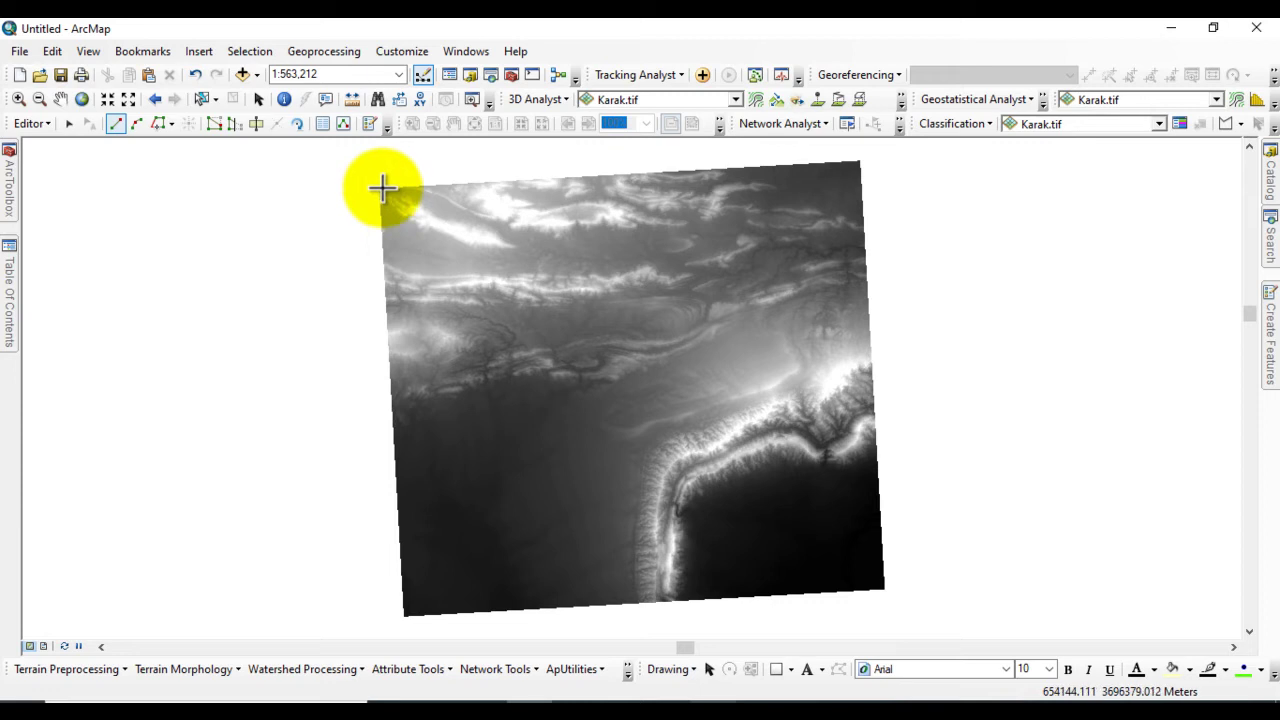
- Draw a four-corner polygon over the full Karak.tif extent and save the edits
{"action": "left_click", "coordinate": [380, 189]}
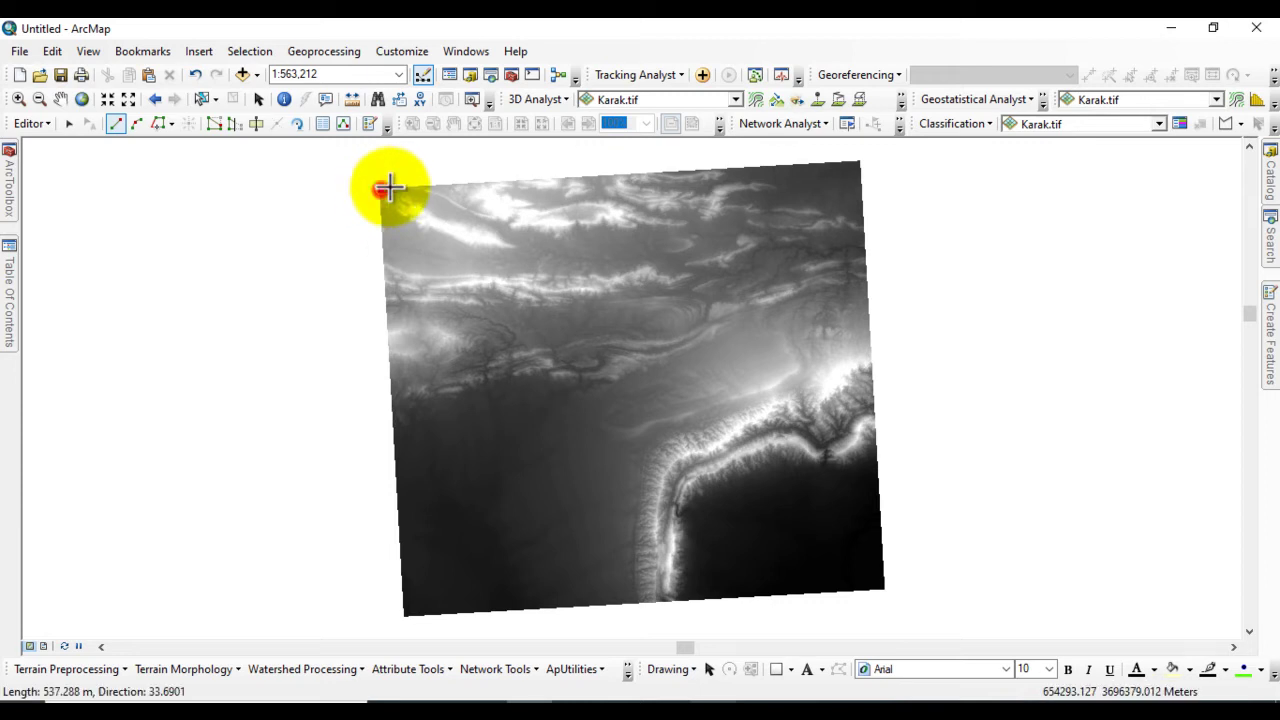
{"action": "left_click", "coordinate": [858, 161]}
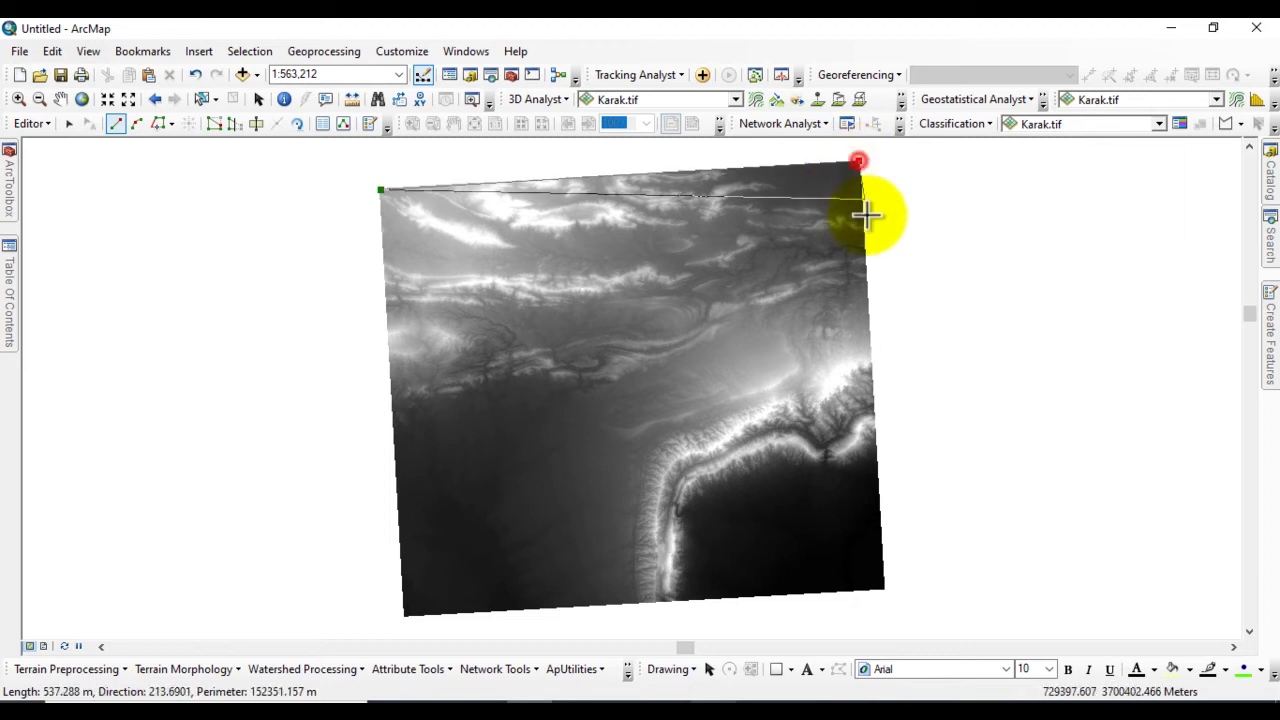
{"action": "left_click", "coordinate": [885, 590]}
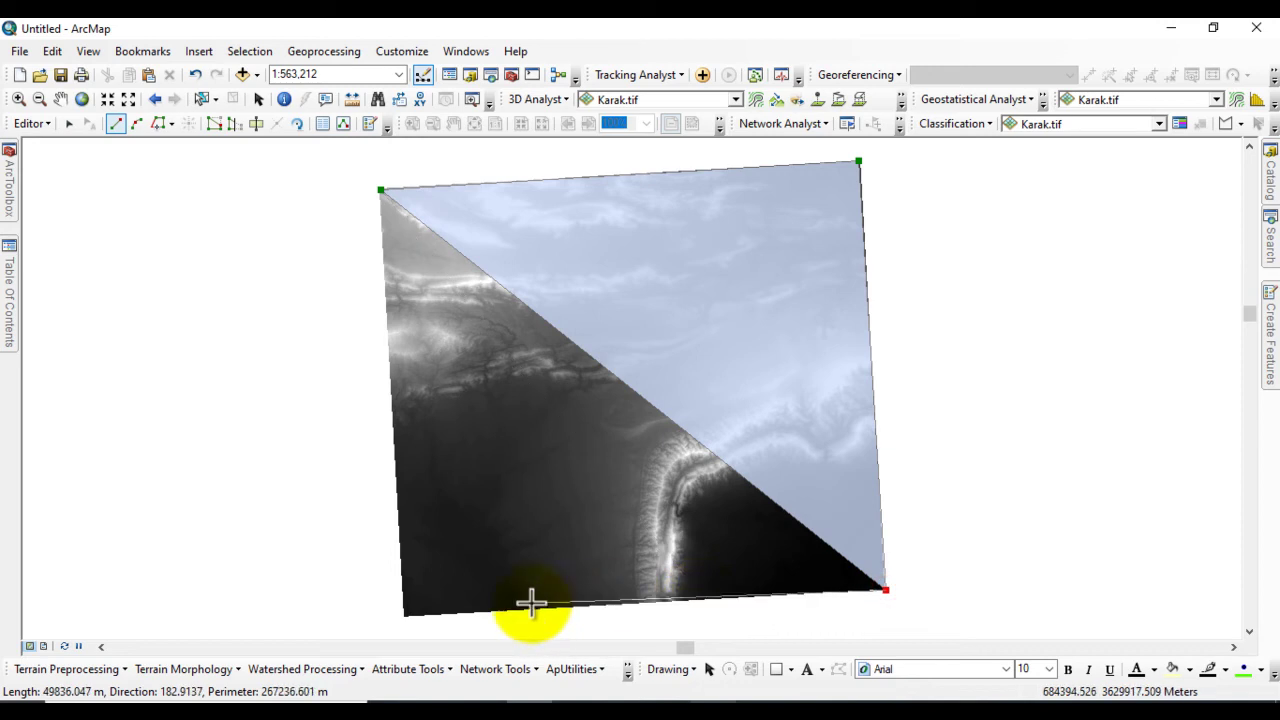
{"action": "double_click", "coordinate": [405, 615]}
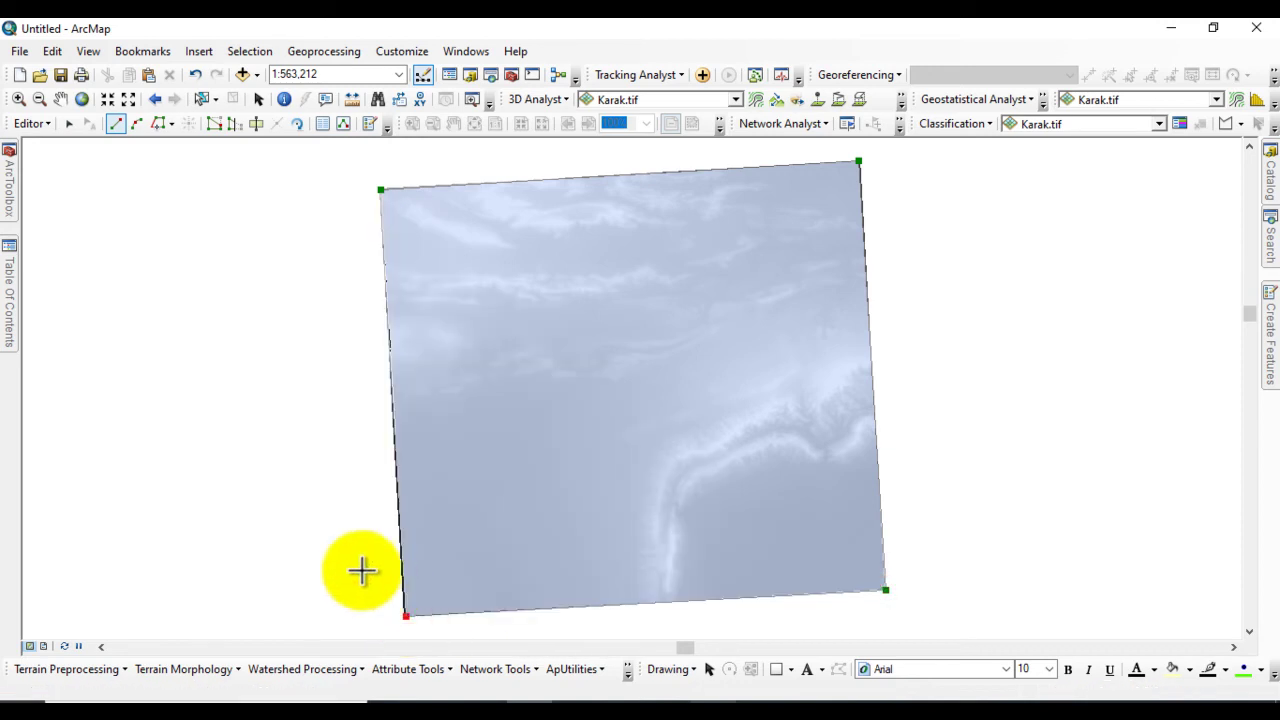
{"action": "left_click", "coordinate": [28, 125]}
{"action": "left_click", "coordinate": [57, 184]}
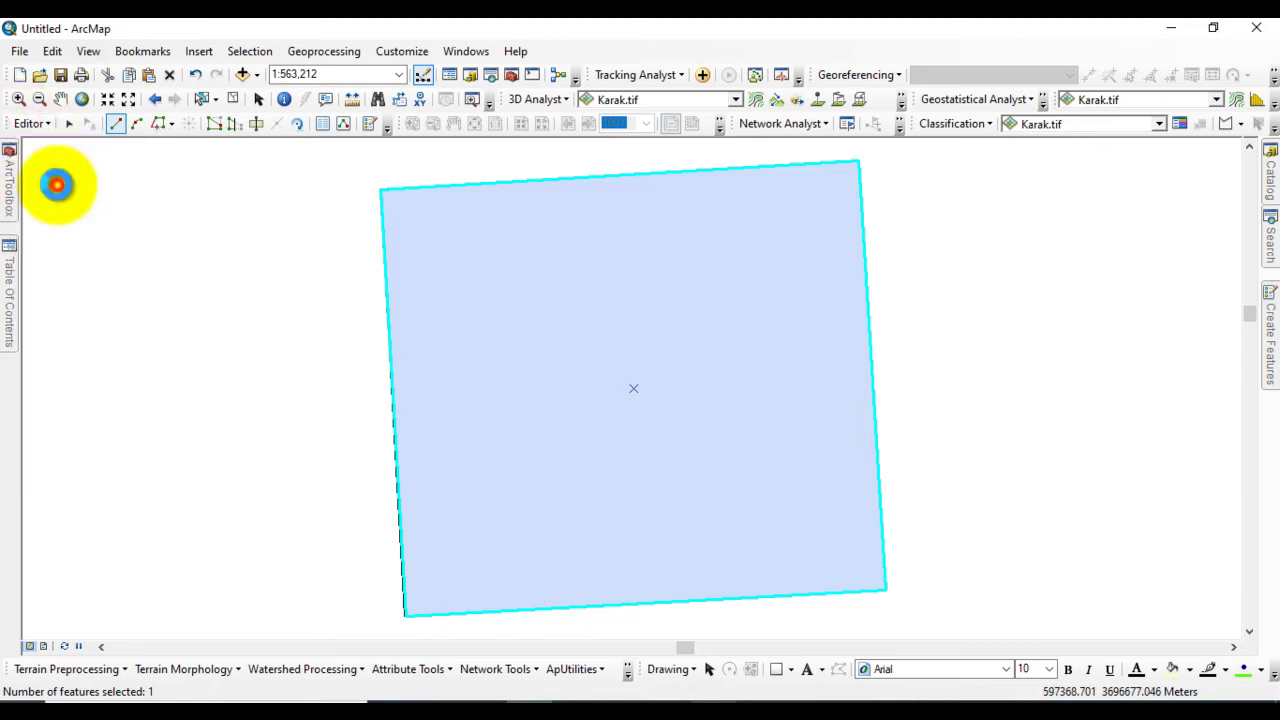
- Stop editing and open the water level layer's attribute table
{"action": "left_click", "coordinate": [28, 123]}
{"action": "left_click", "coordinate": [65, 164]}
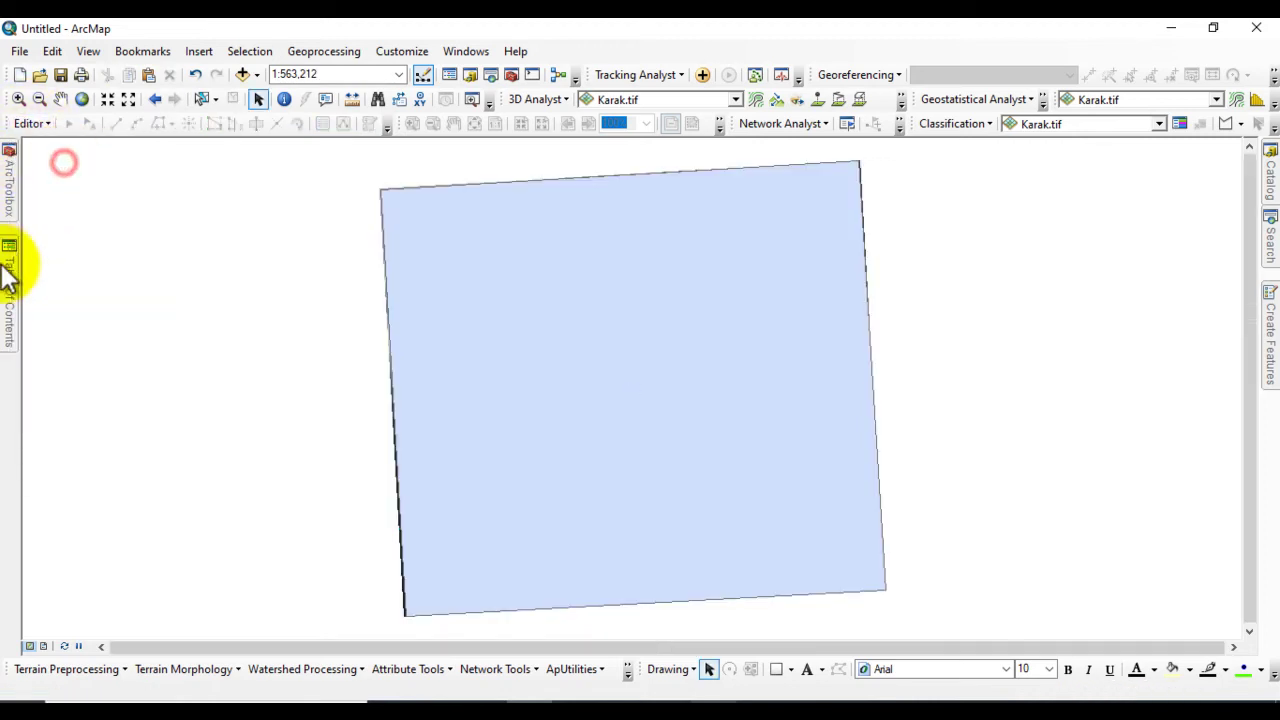
{"action": "mouse_move", "coordinate": [11, 285]}
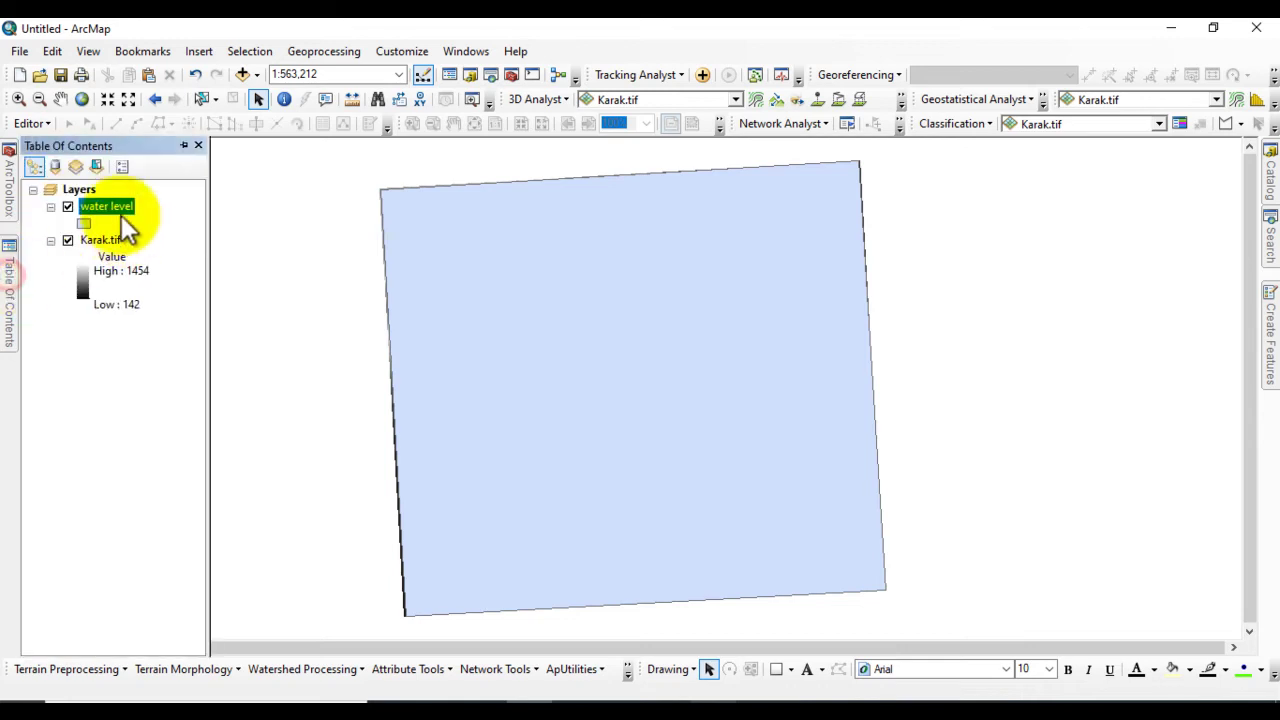
{"action": "right_click", "coordinate": [104, 208]}
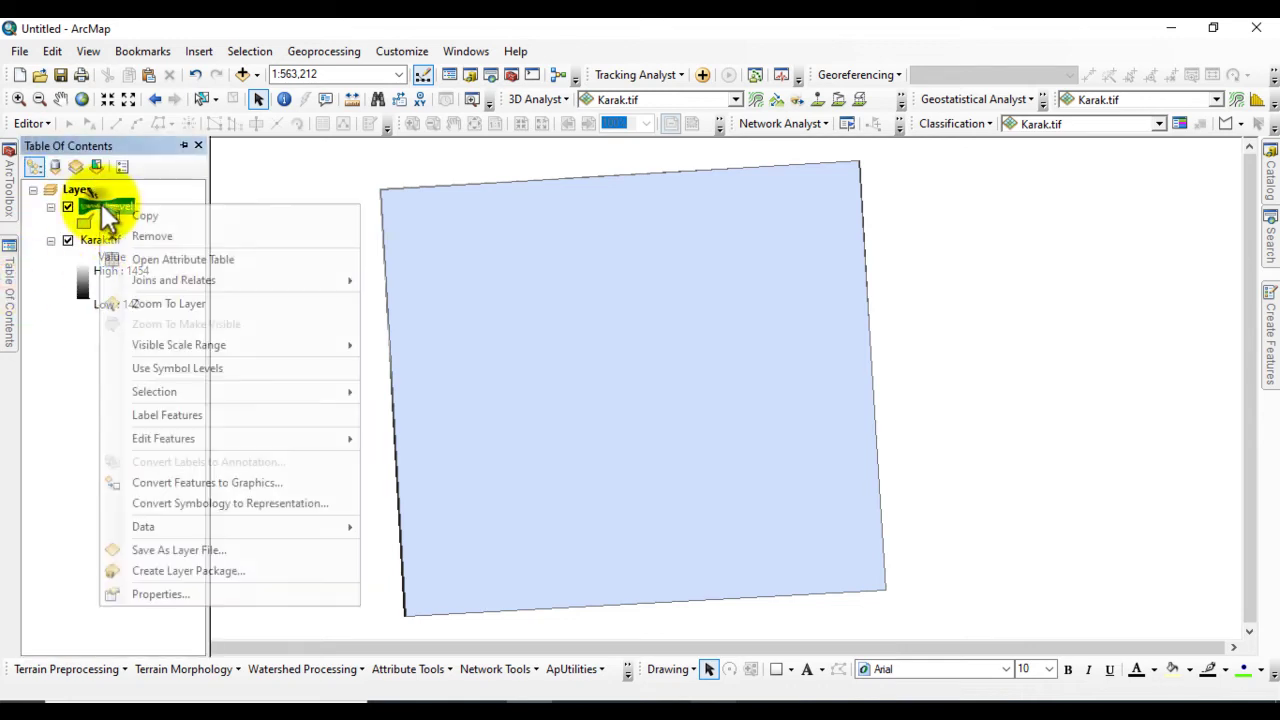
{"action": "left_click", "coordinate": [153, 262]}
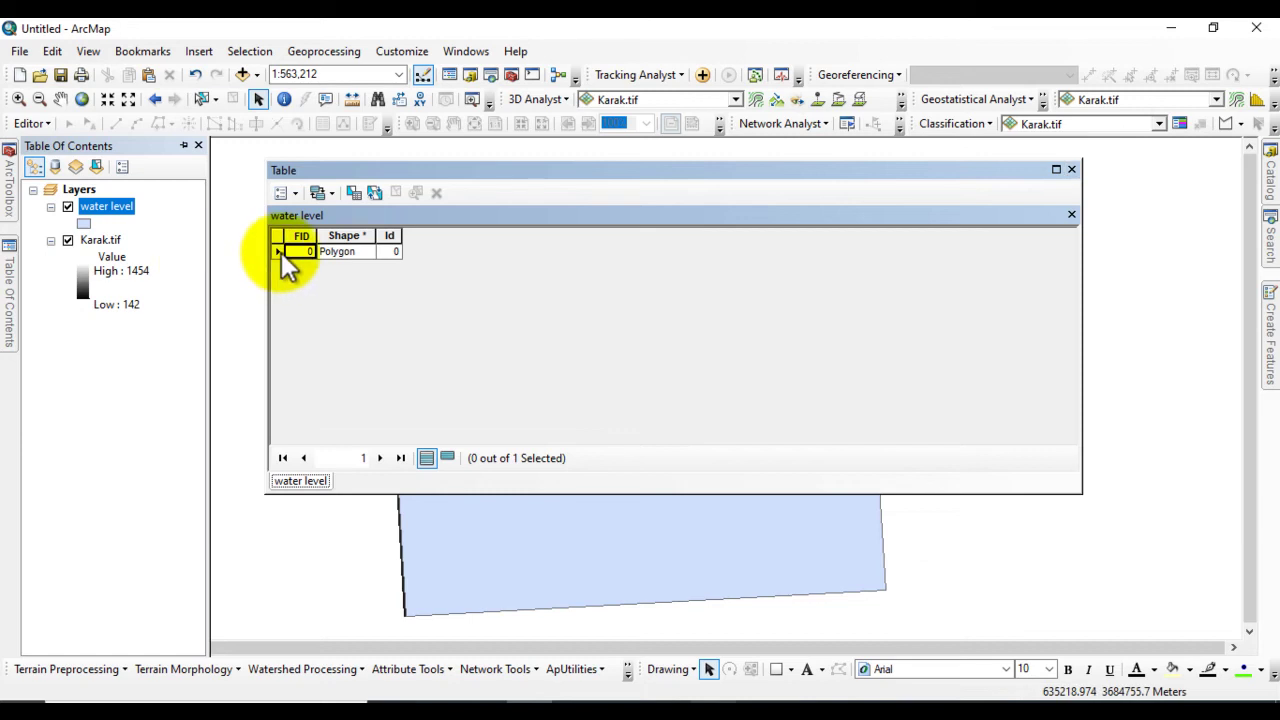
- Begin adding a Short Integer field named W_level to the table
{"action": "left_click", "coordinate": [290, 198]}
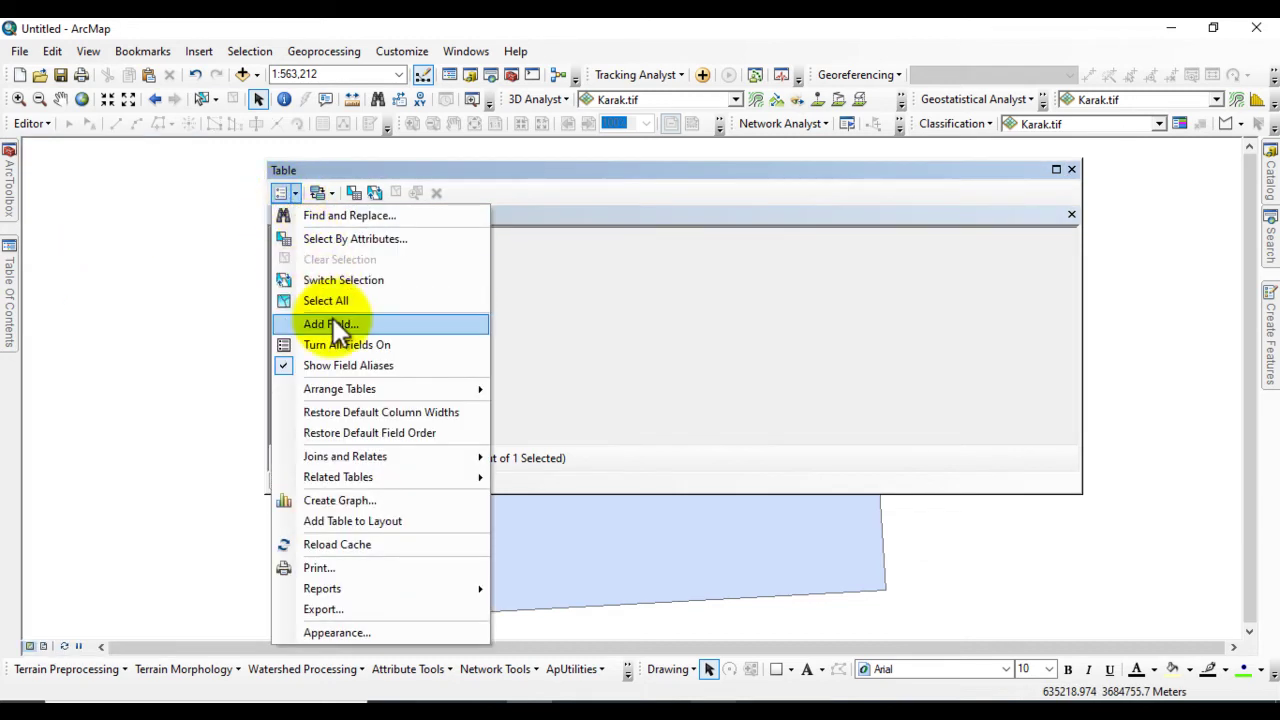
{"action": "left_click", "coordinate": [336, 322]}
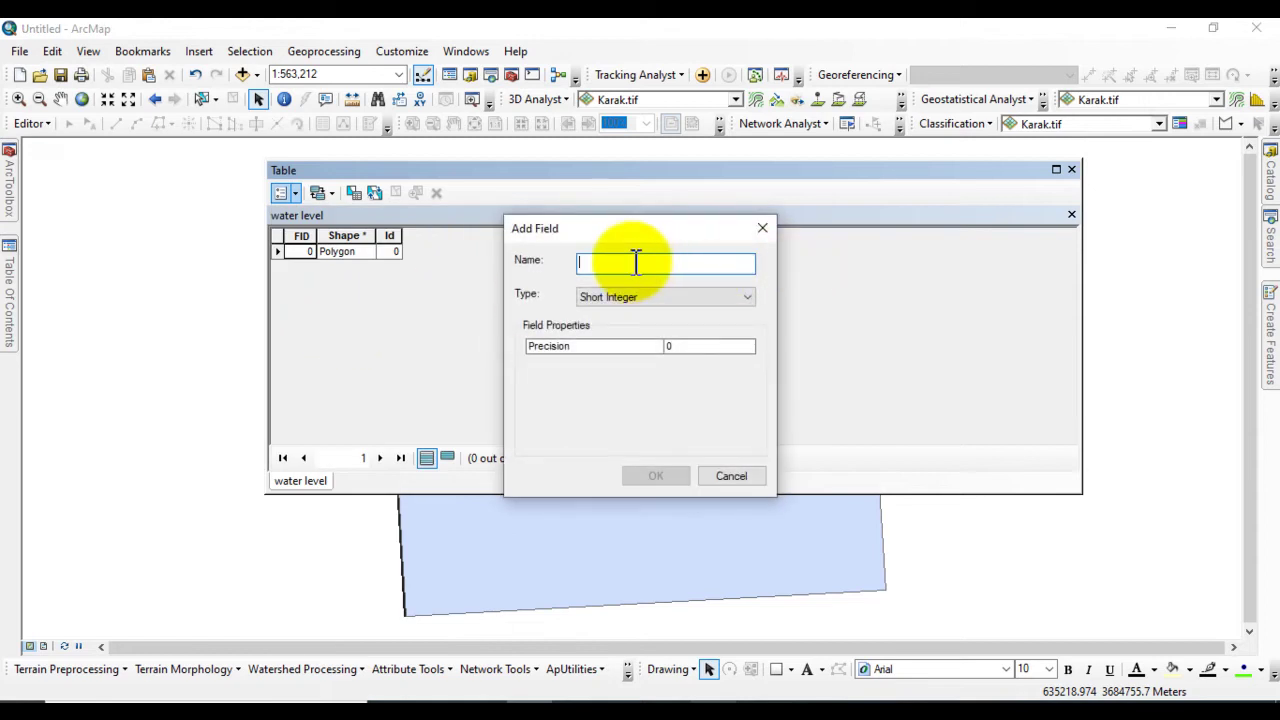
{"action": "type", "text": "le"}
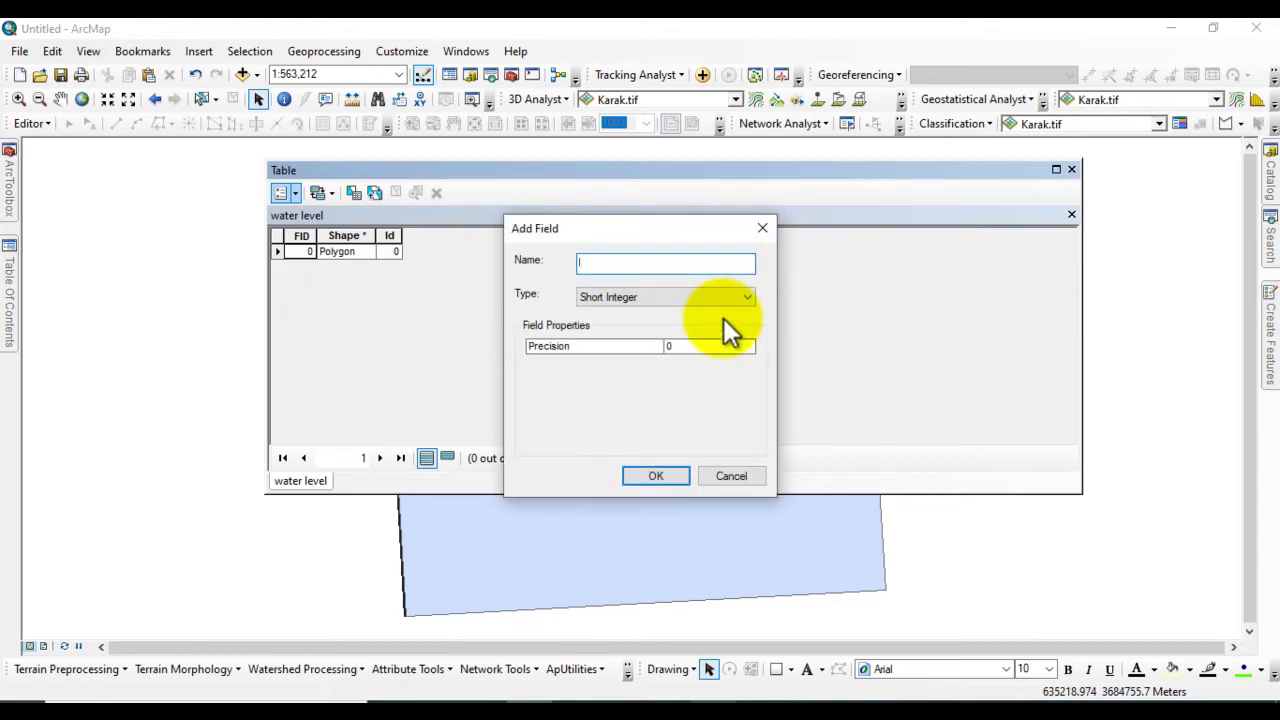
{"action": "type", "text": "vel"}
{"action": "key", "text": "Left"}
{"action": "key", "text": "Left"}
{"action": "type", "text": "W_"}
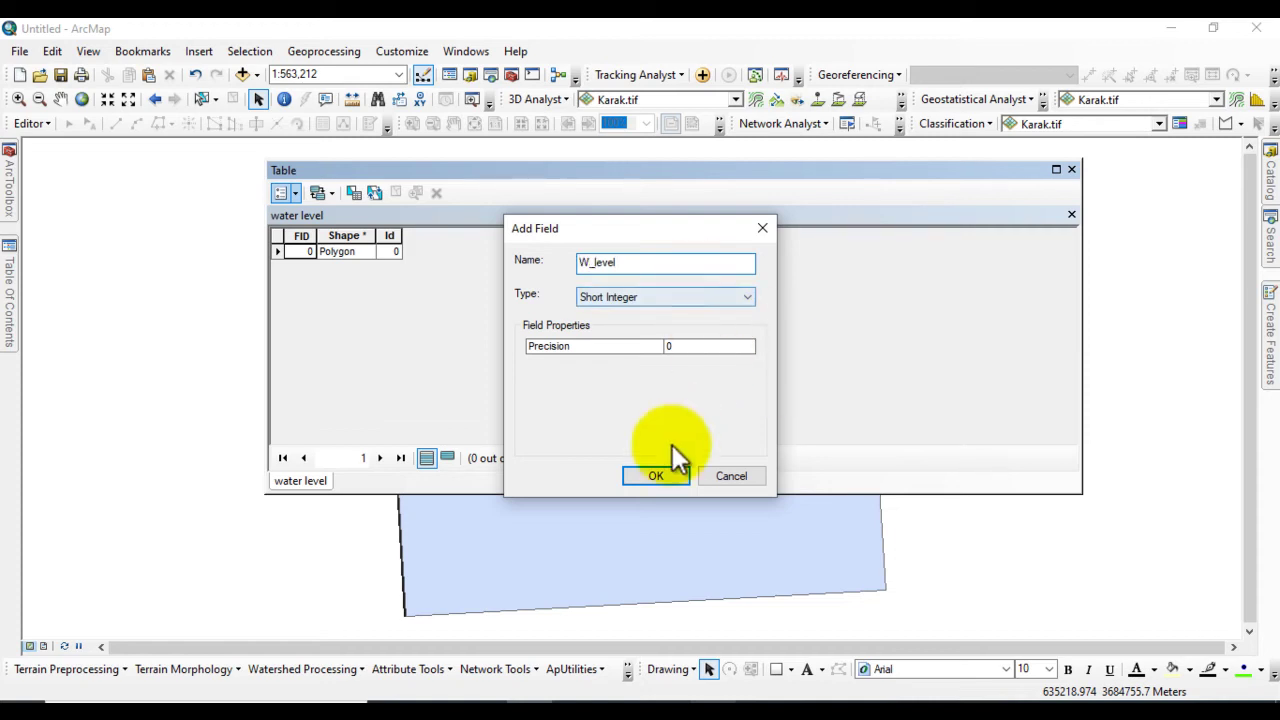
- Add the W_level field and start editing the water level layer
{"action": "left_click", "coordinate": [653, 476]}
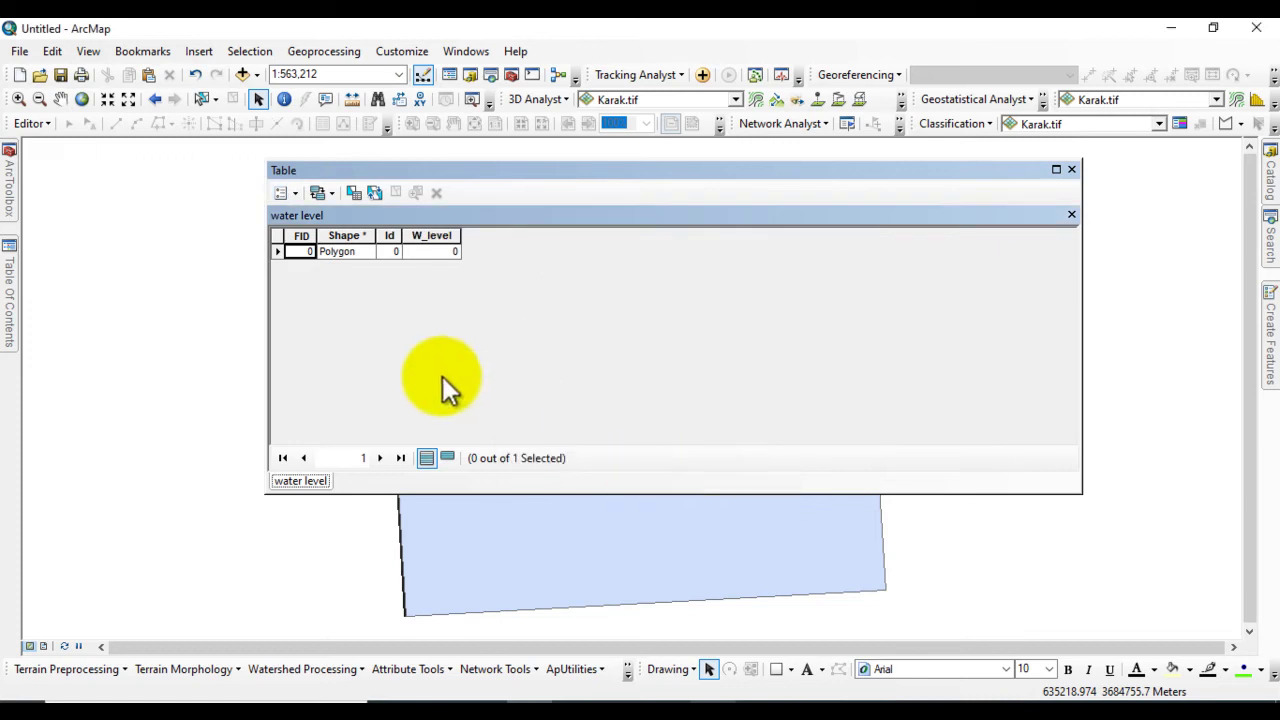
{"action": "left_click", "coordinate": [32, 124]}
{"action": "left_click", "coordinate": [62, 150]}
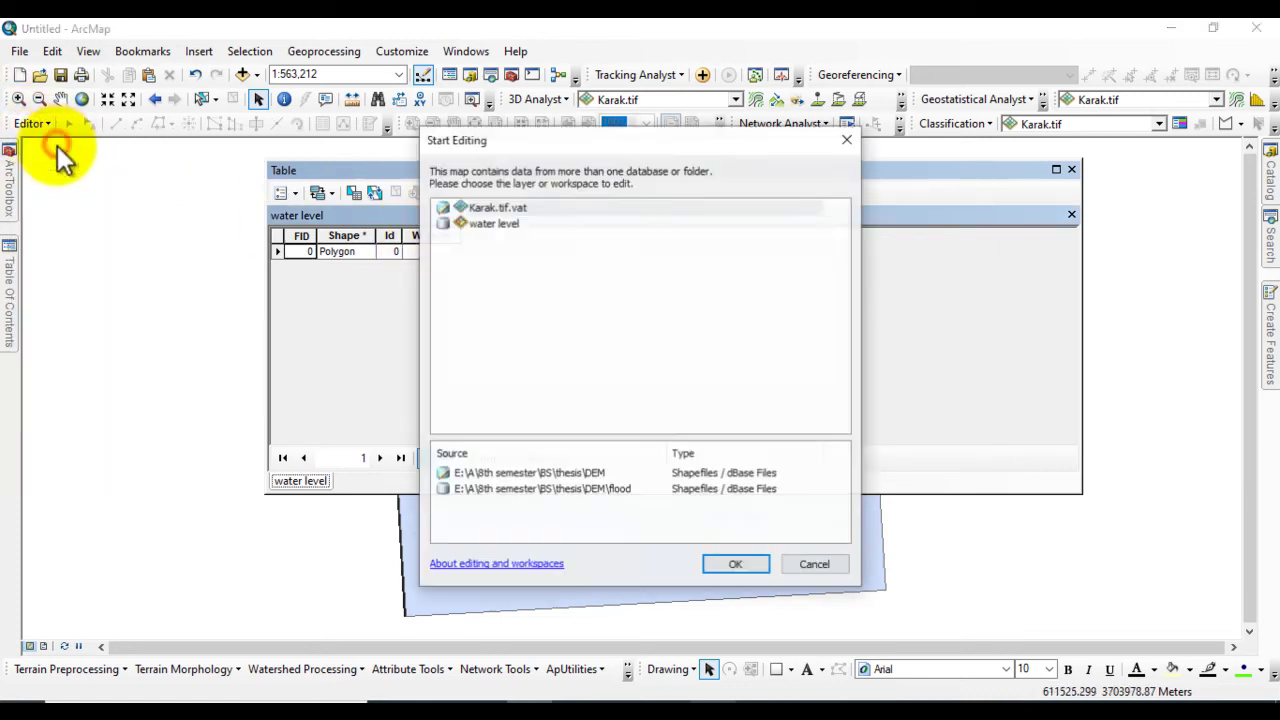
{"action": "left_click", "coordinate": [495, 222]}
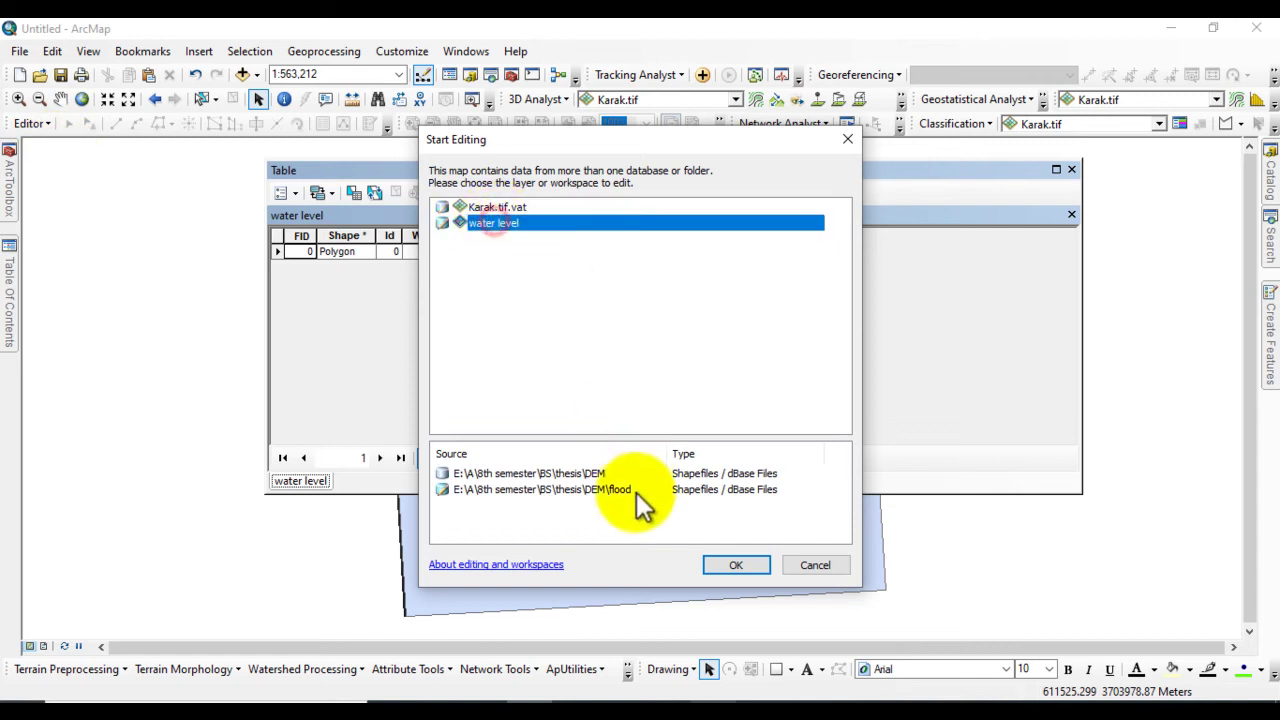
{"action": "left_click", "coordinate": [721, 568]}
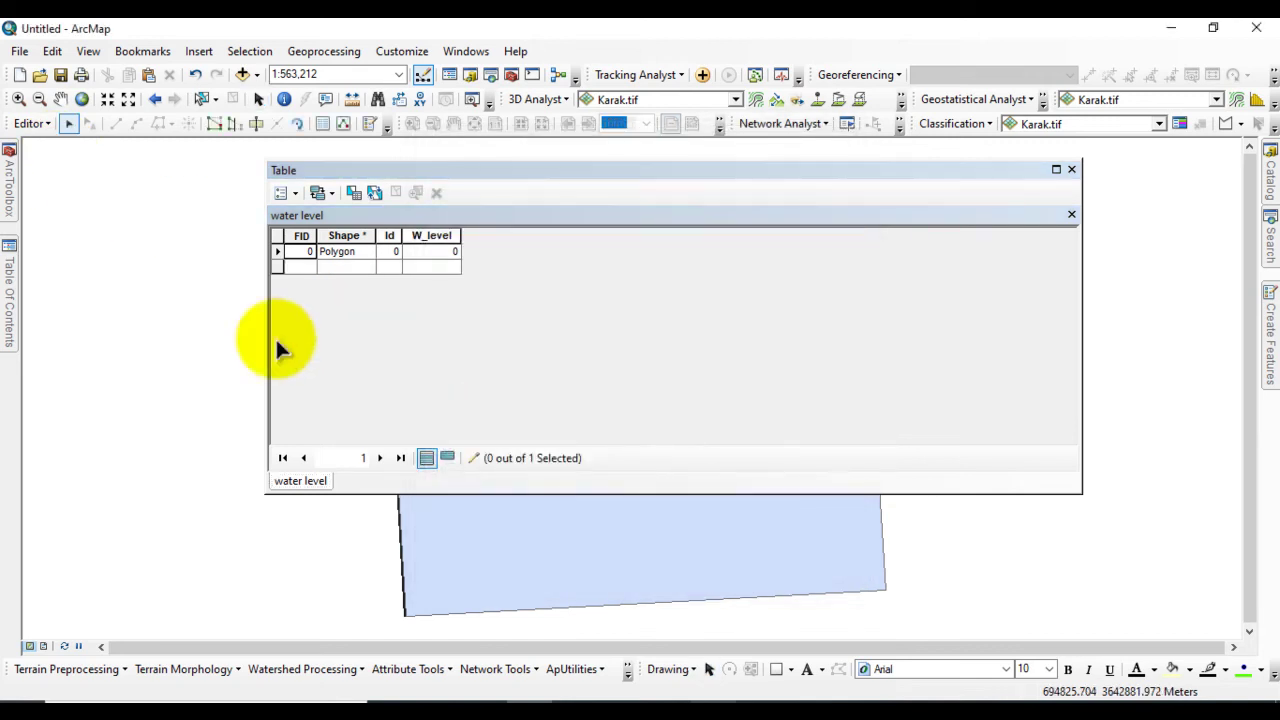
- Enter 142 as the polygon's W_level value, save the edit and stop editing
{"action": "left_click", "coordinate": [8, 295]}
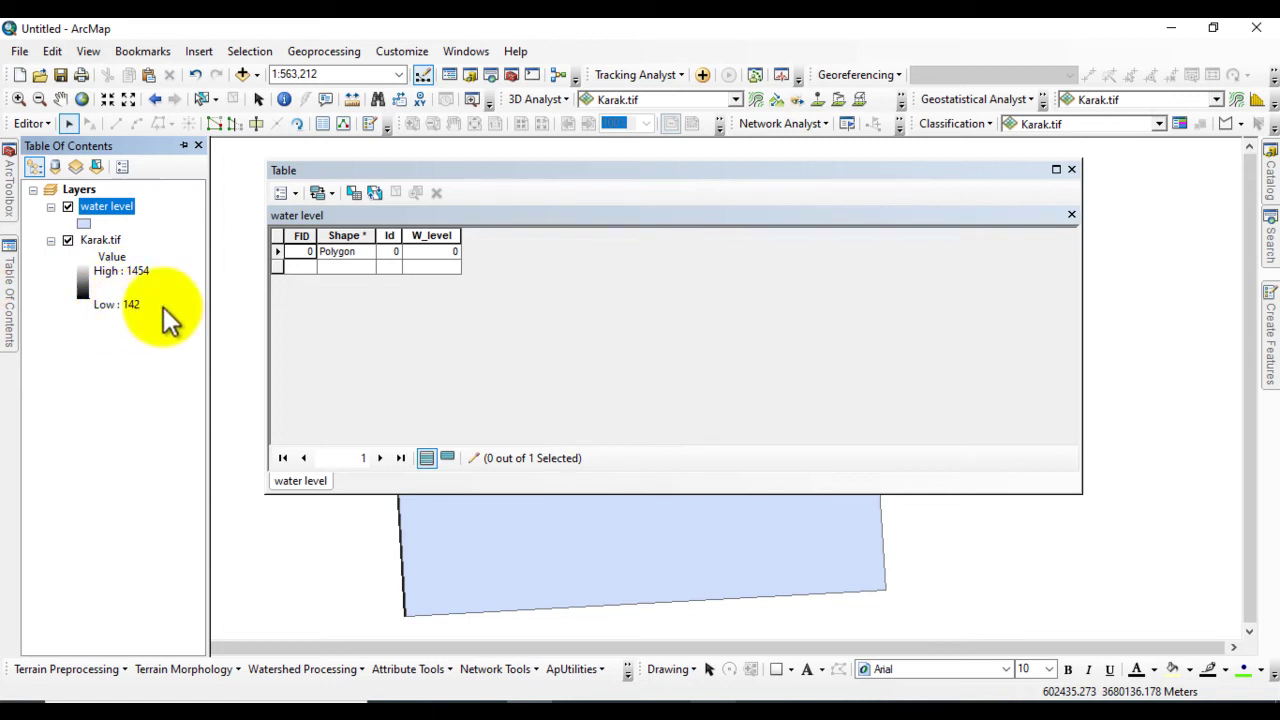
{"action": "left_click", "coordinate": [424, 251]}
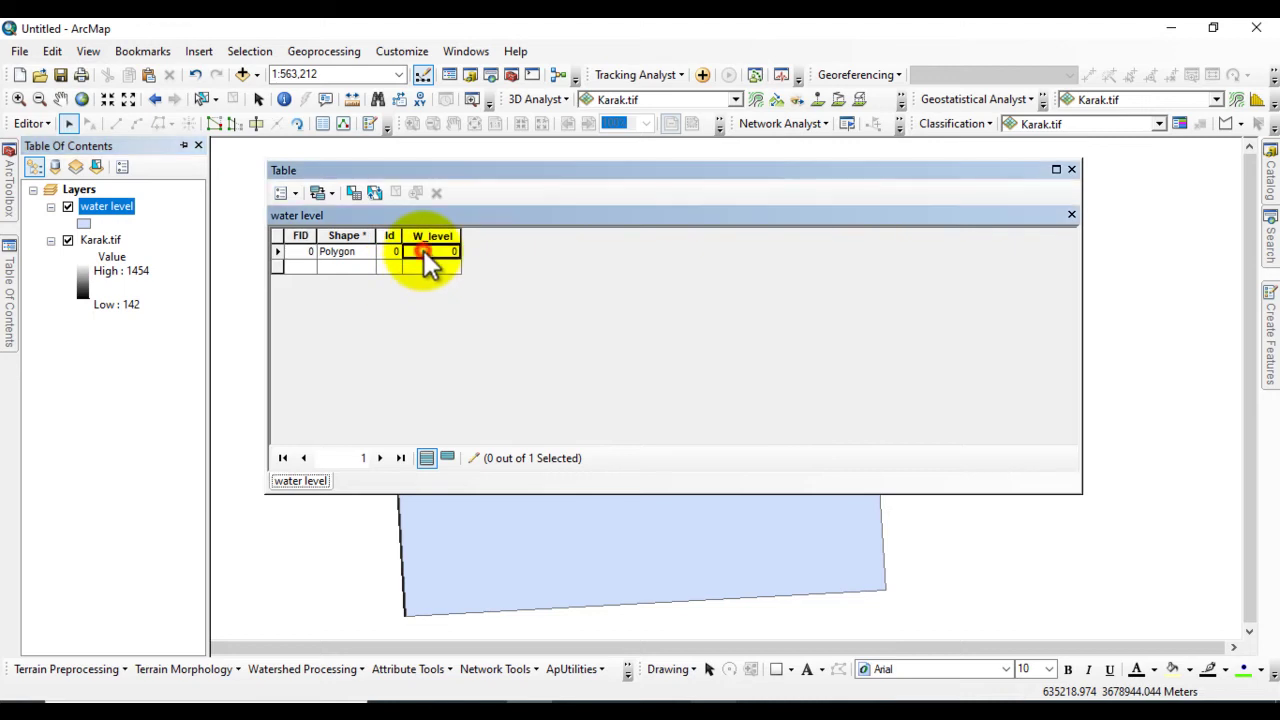
{"action": "left_click", "coordinate": [425, 251]}
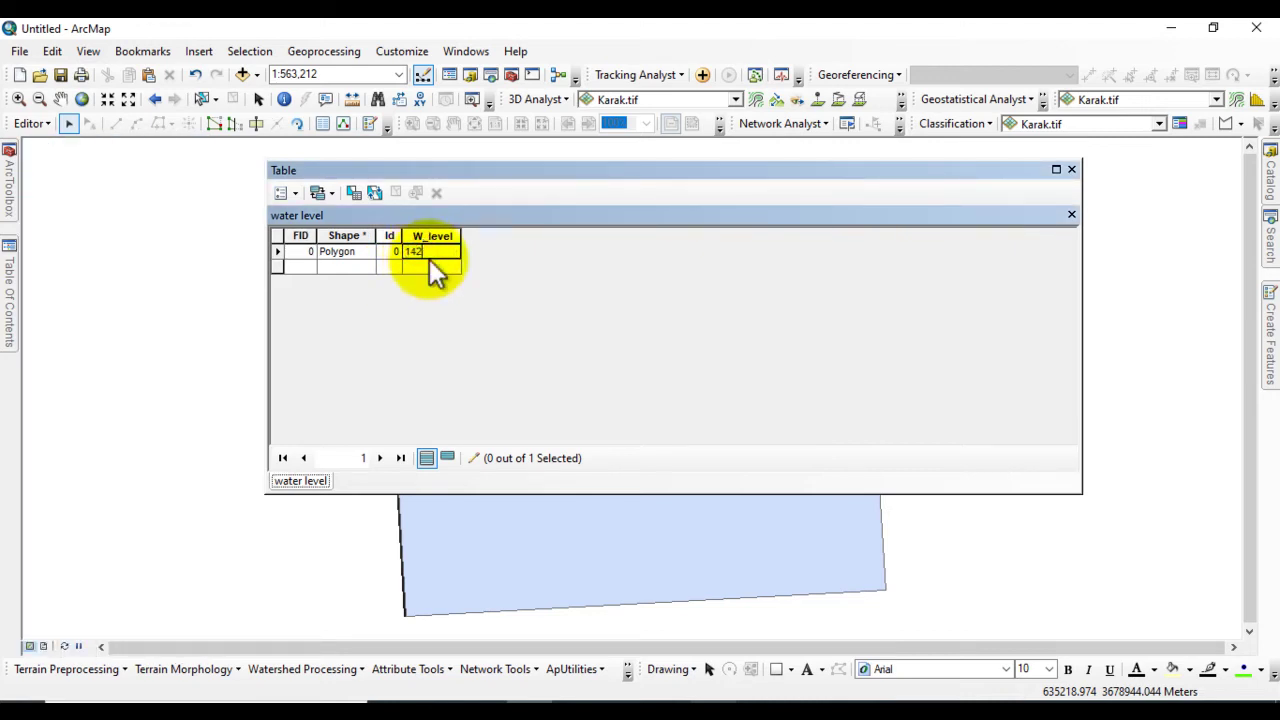
{"action": "left_click", "coordinate": [415, 329]}
{"action": "left_click", "coordinate": [30, 123]}
{"action": "left_click", "coordinate": [58, 184]}
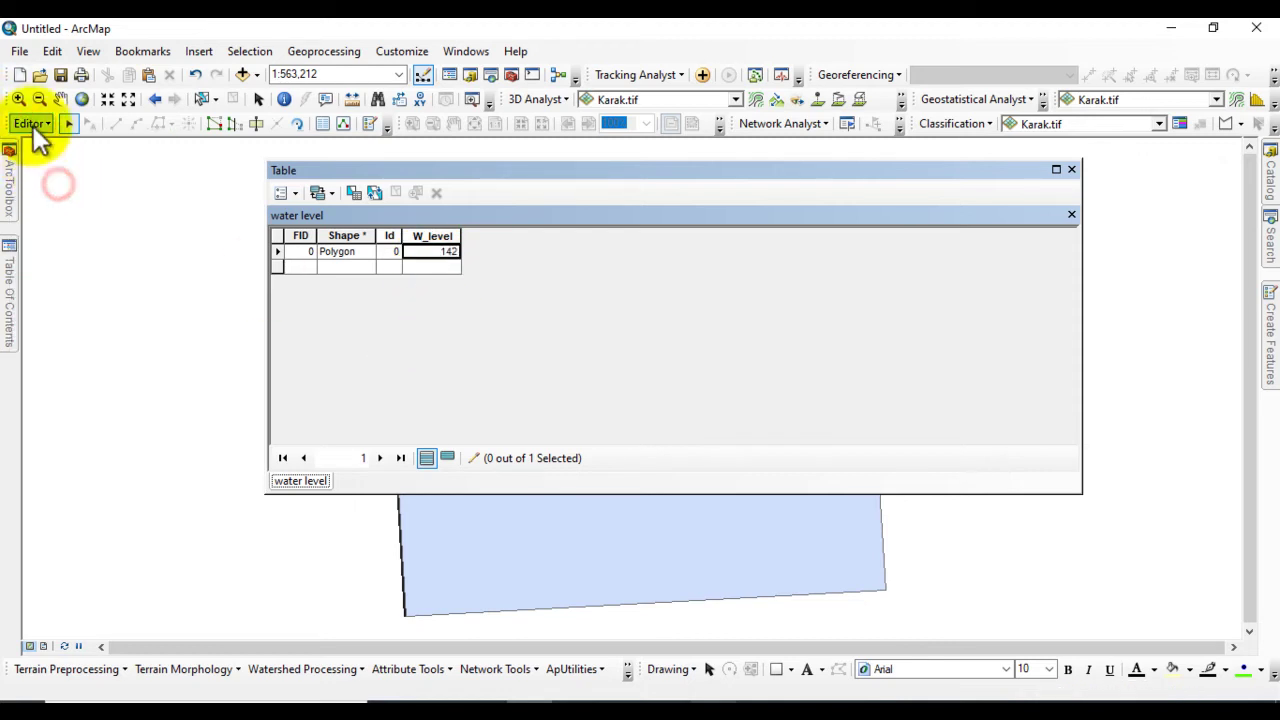
{"action": "left_click", "coordinate": [33, 124]}
{"action": "left_click", "coordinate": [62, 165]}
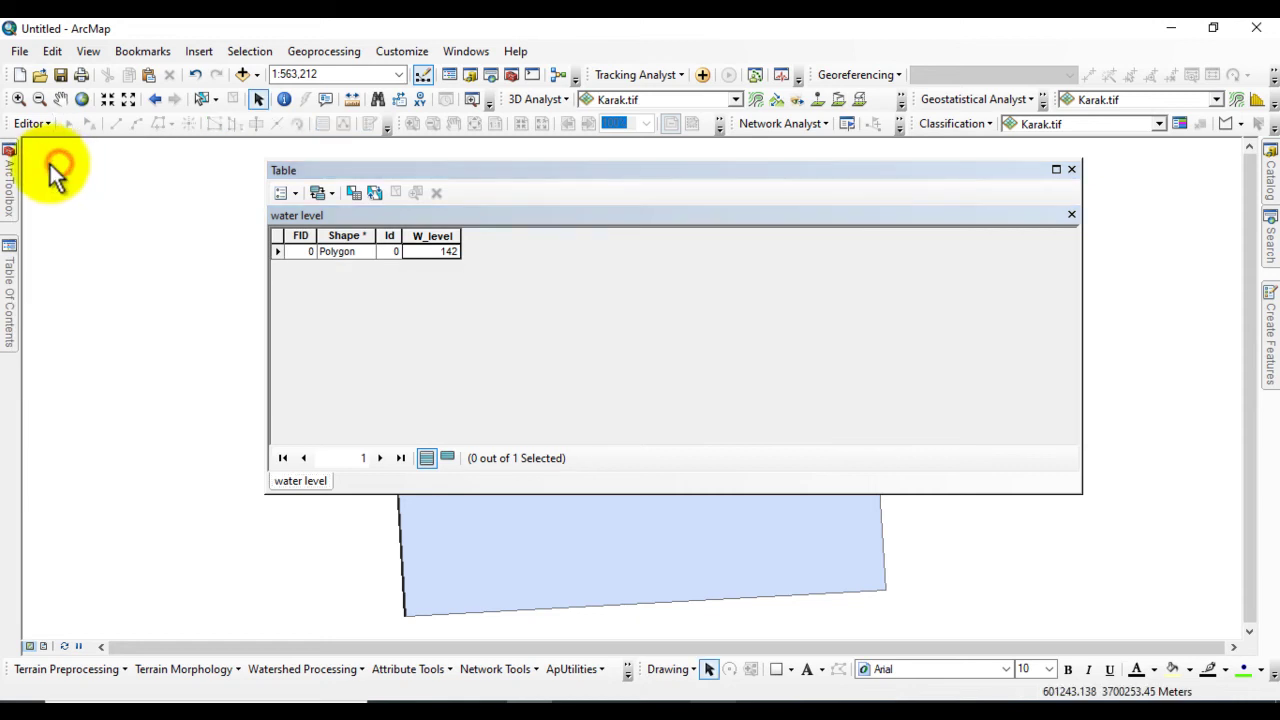
- Close the attribute table and find the Polygon to Raster tool via search
{"action": "left_click", "coordinate": [1070, 168]}
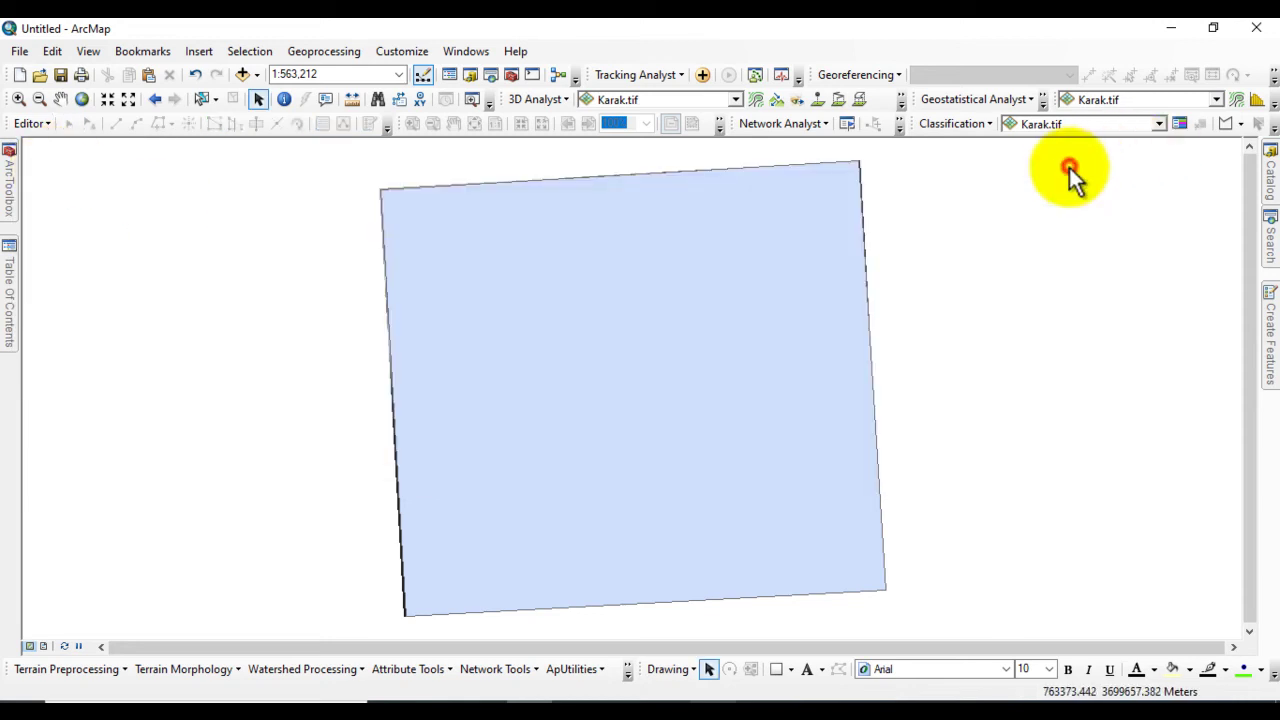
{"action": "left_click", "coordinate": [1267, 245]}
{"action": "left_click", "coordinate": [1070, 218]}
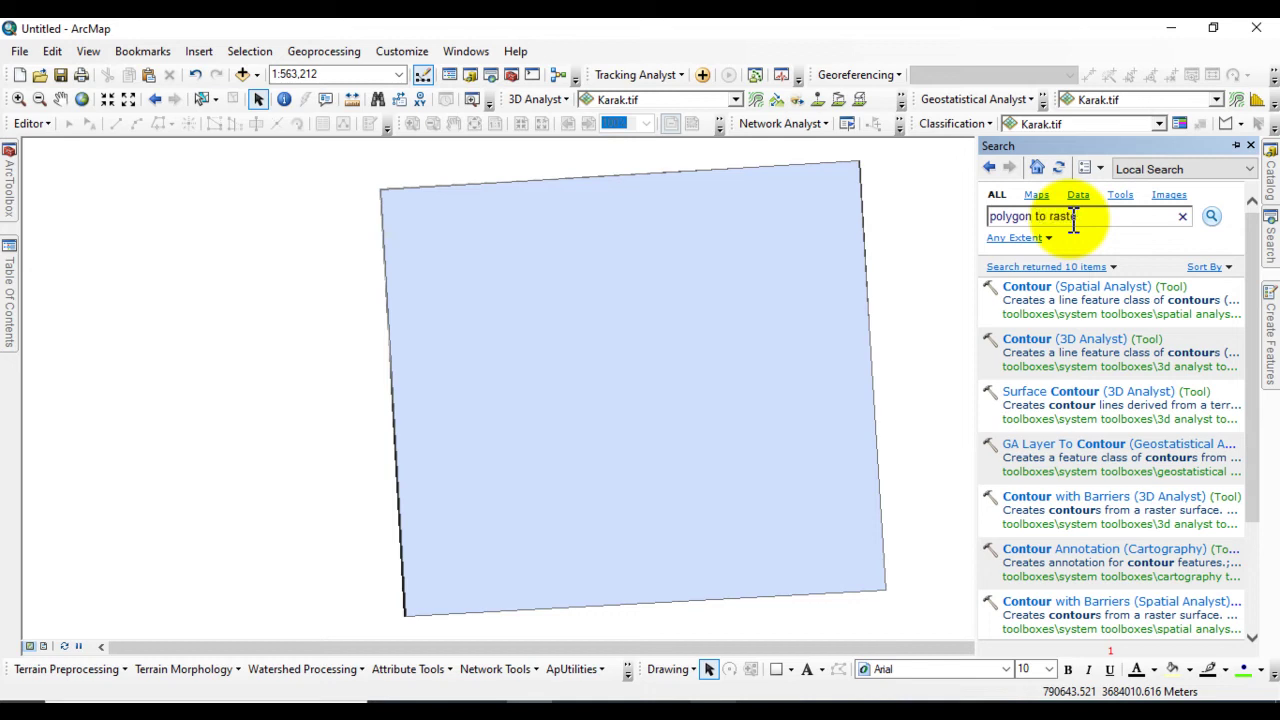
{"action": "left_click", "coordinate": [1211, 218]}
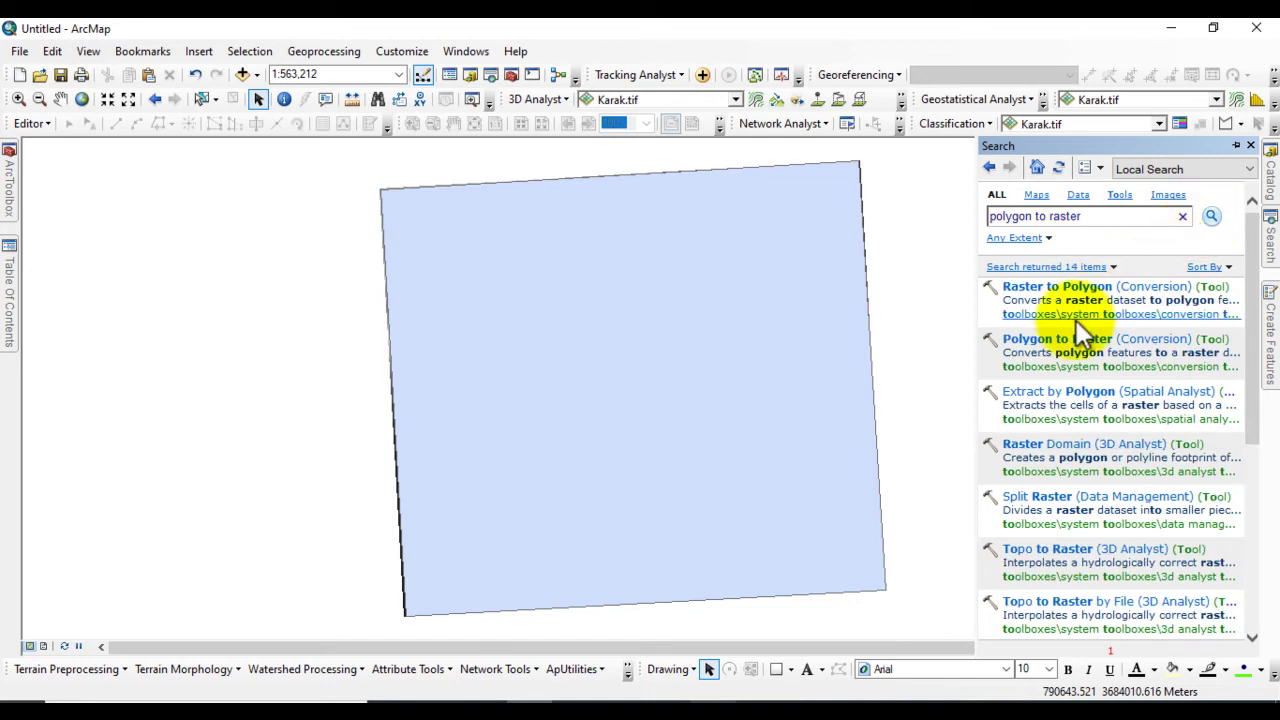
{"action": "left_click", "coordinate": [1053, 341]}
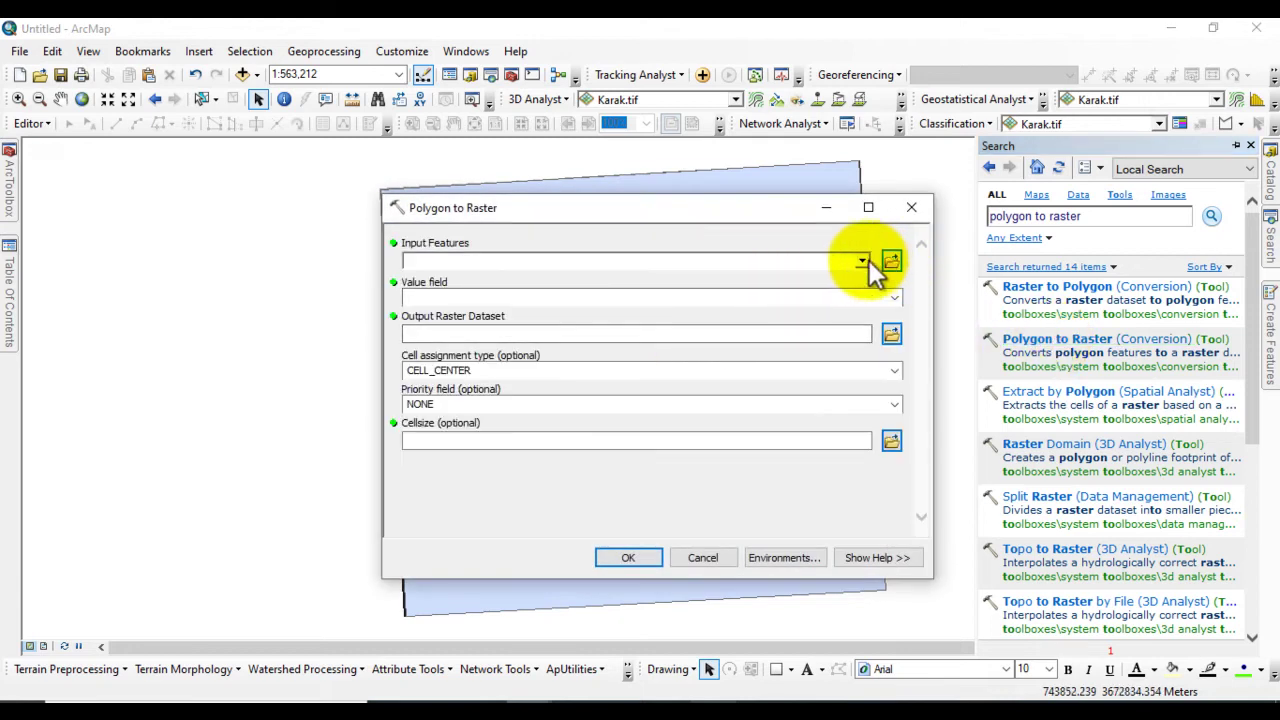
- Set water level as input features and W_level as the value field
{"action": "left_click", "coordinate": [862, 260]}
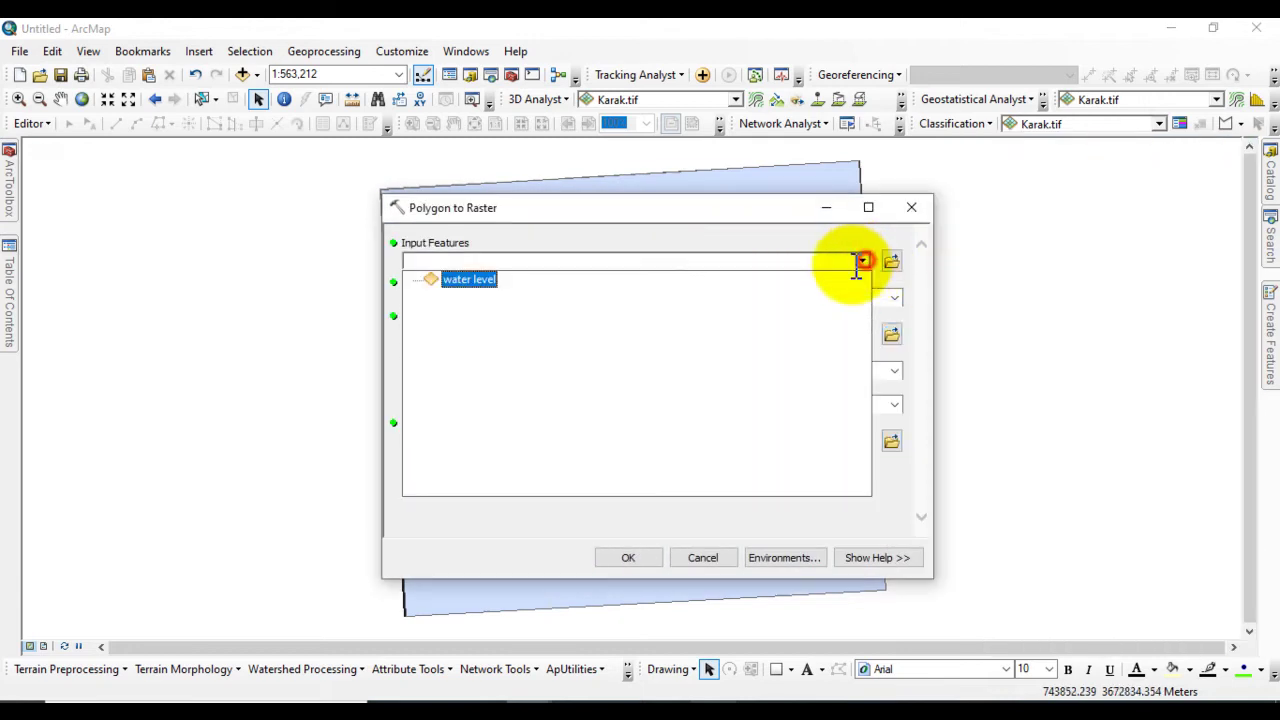
{"action": "left_click", "coordinate": [466, 281]}
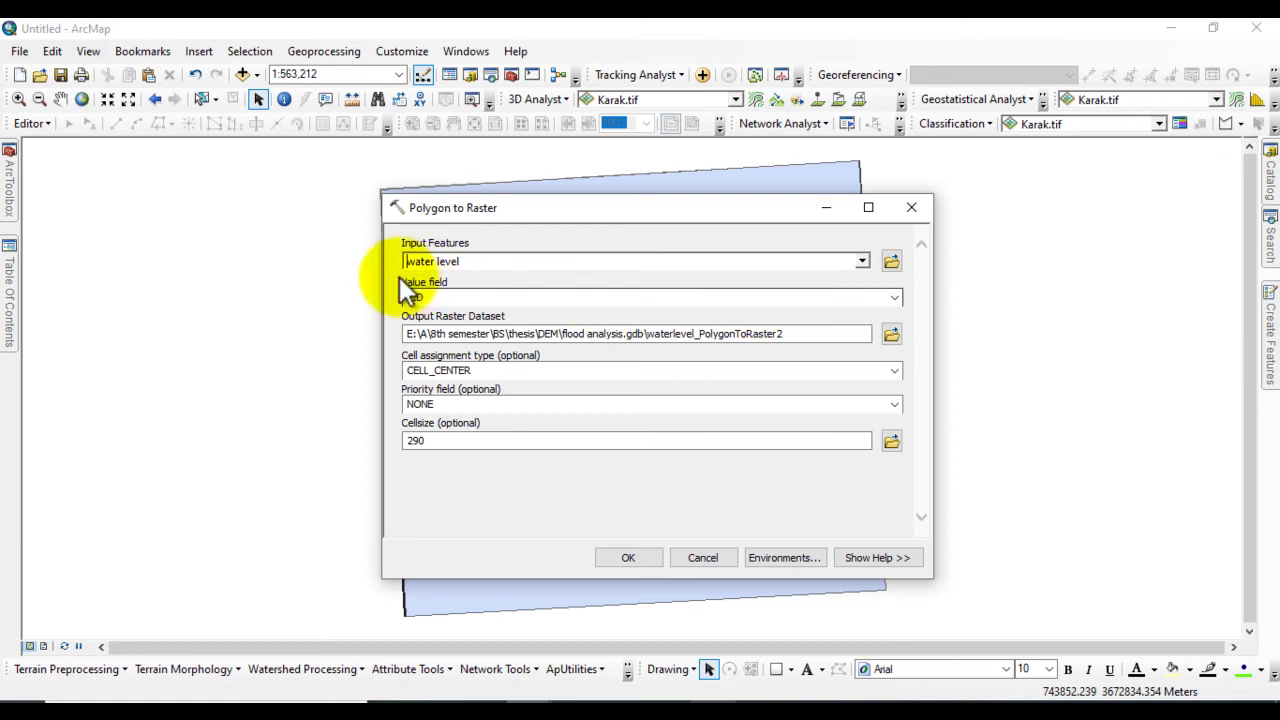
{"action": "left_click", "coordinate": [898, 298]}
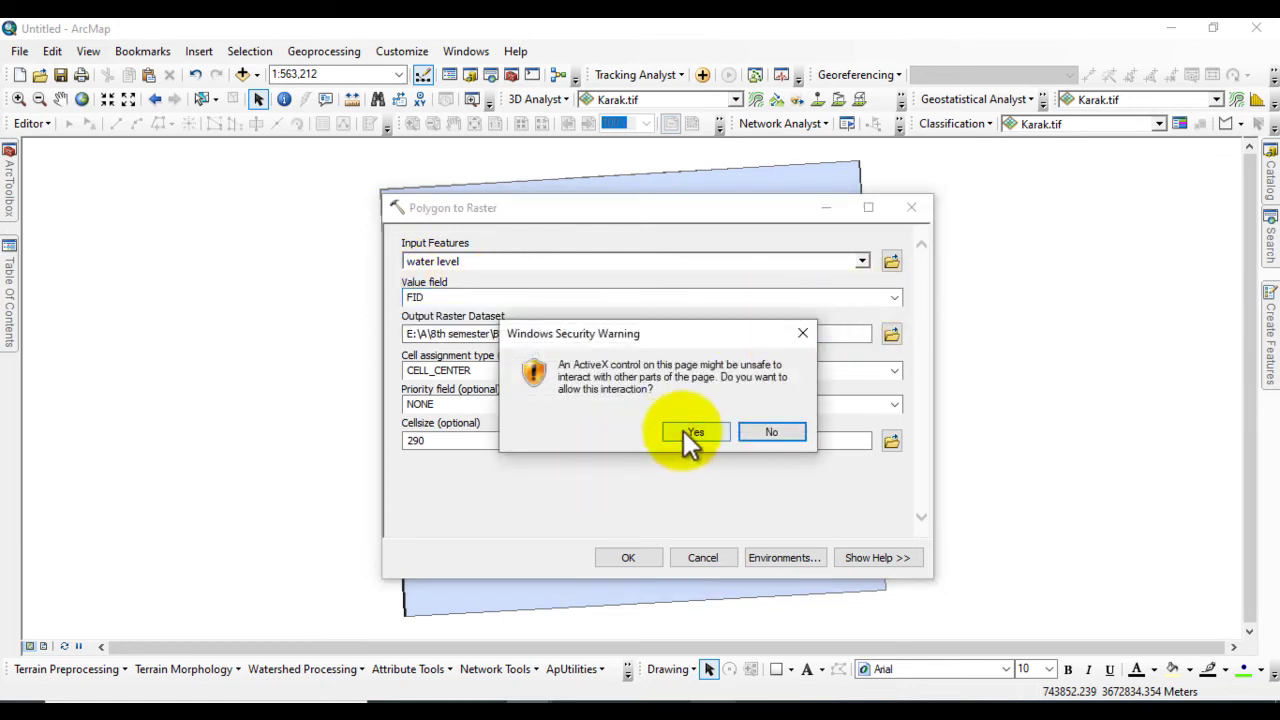
{"action": "left_click", "coordinate": [690, 432]}
{"action": "left_click", "coordinate": [893, 299]}
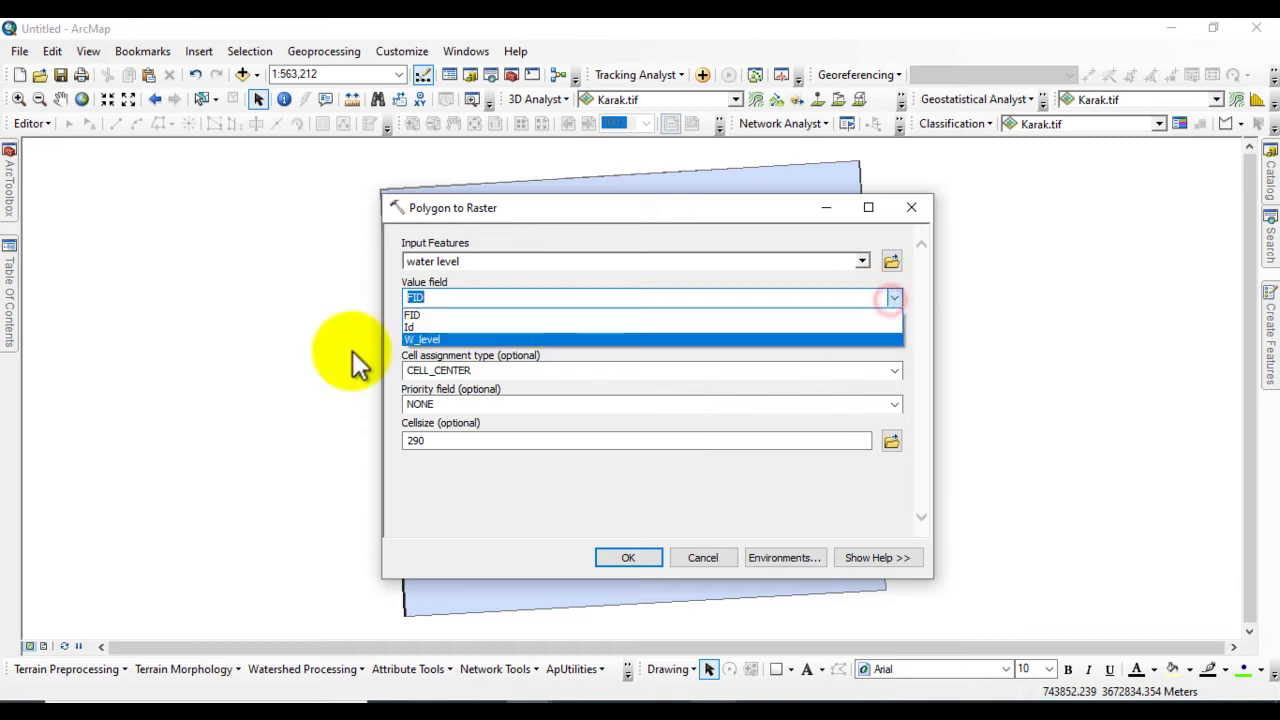
{"action": "left_click", "coordinate": [423, 339]}
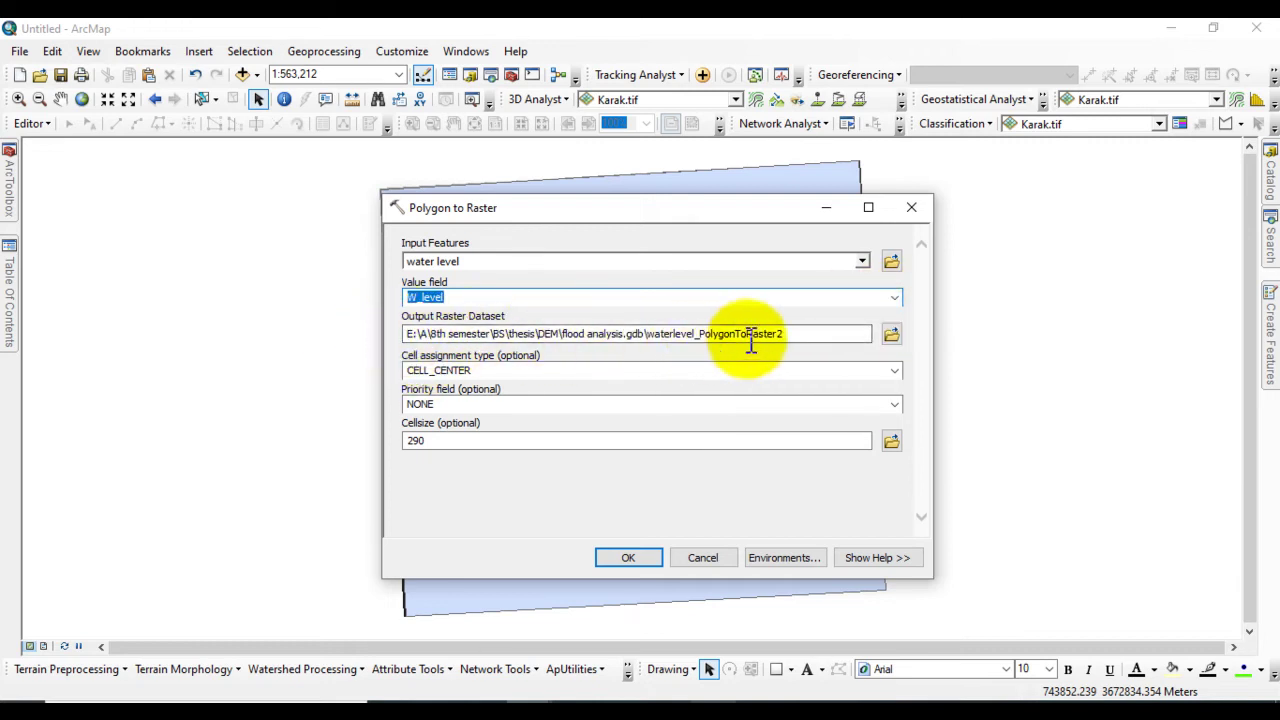
- Browse the output location to E:\A\8th semester\BS\thesis\DEM\flood
{"action": "left_click", "coordinate": [891, 333]}
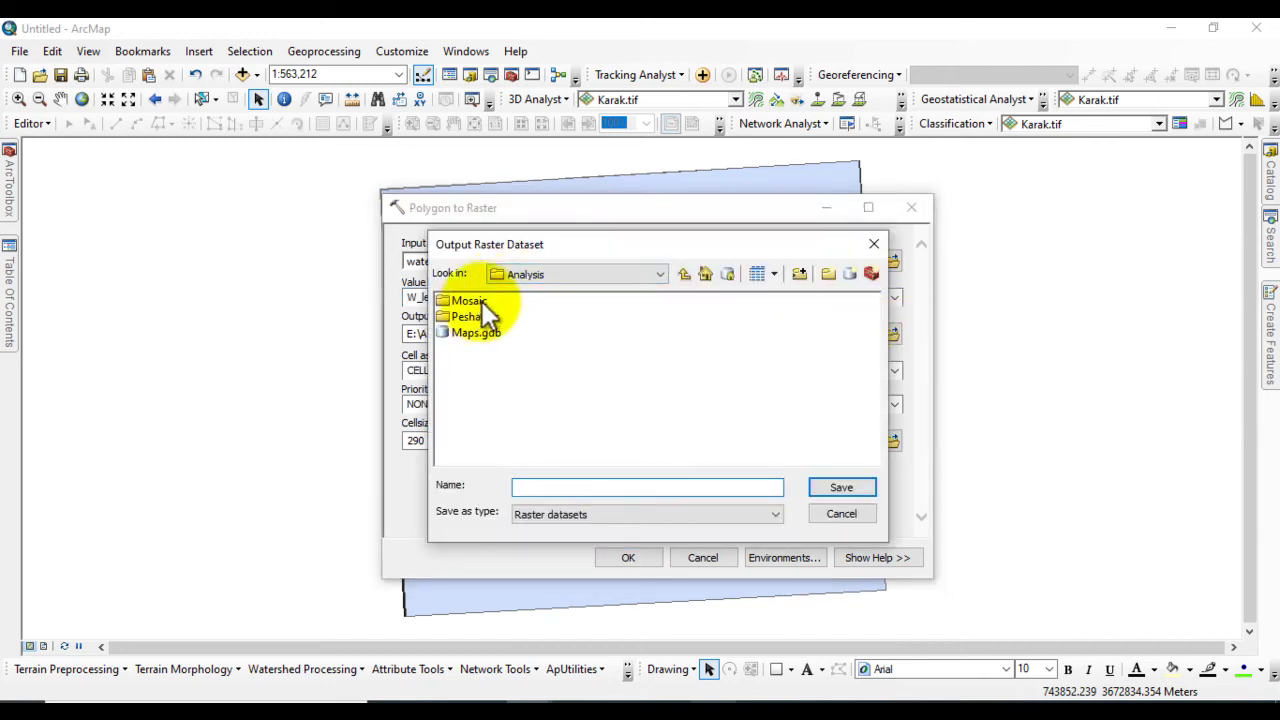
{"action": "left_click", "coordinate": [683, 274]}
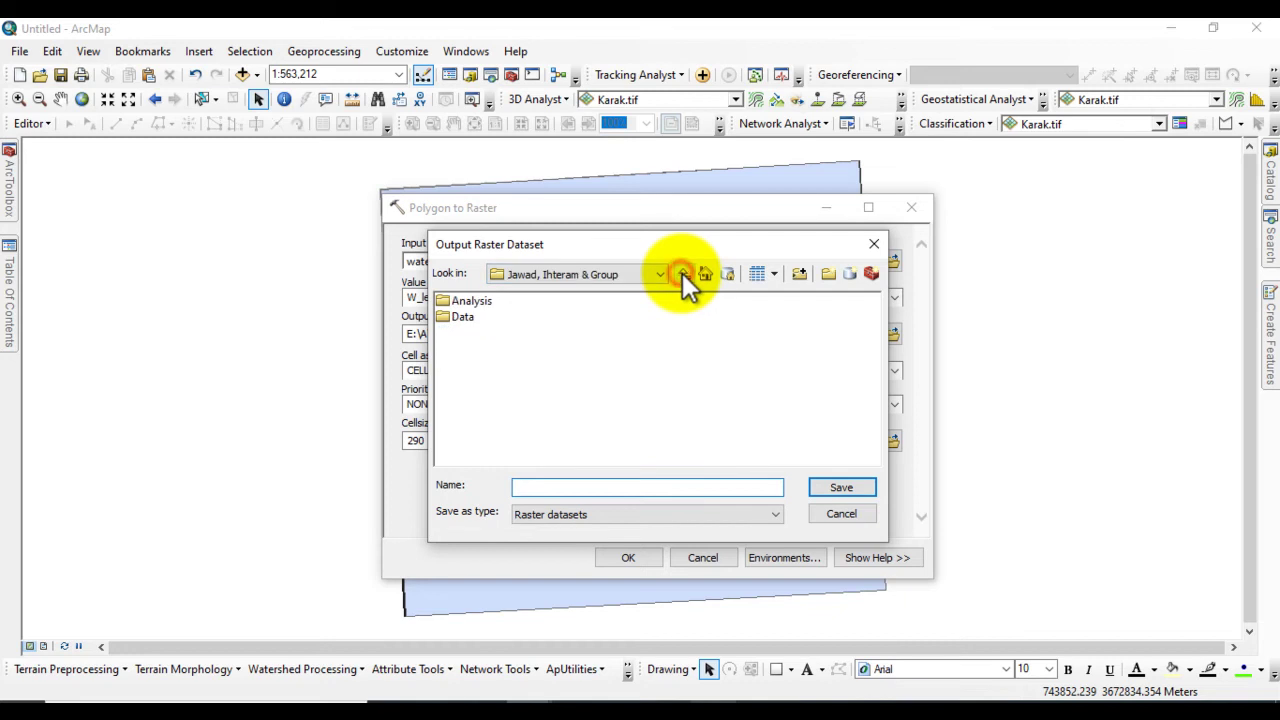
{"action": "left_click", "coordinate": [683, 274]}
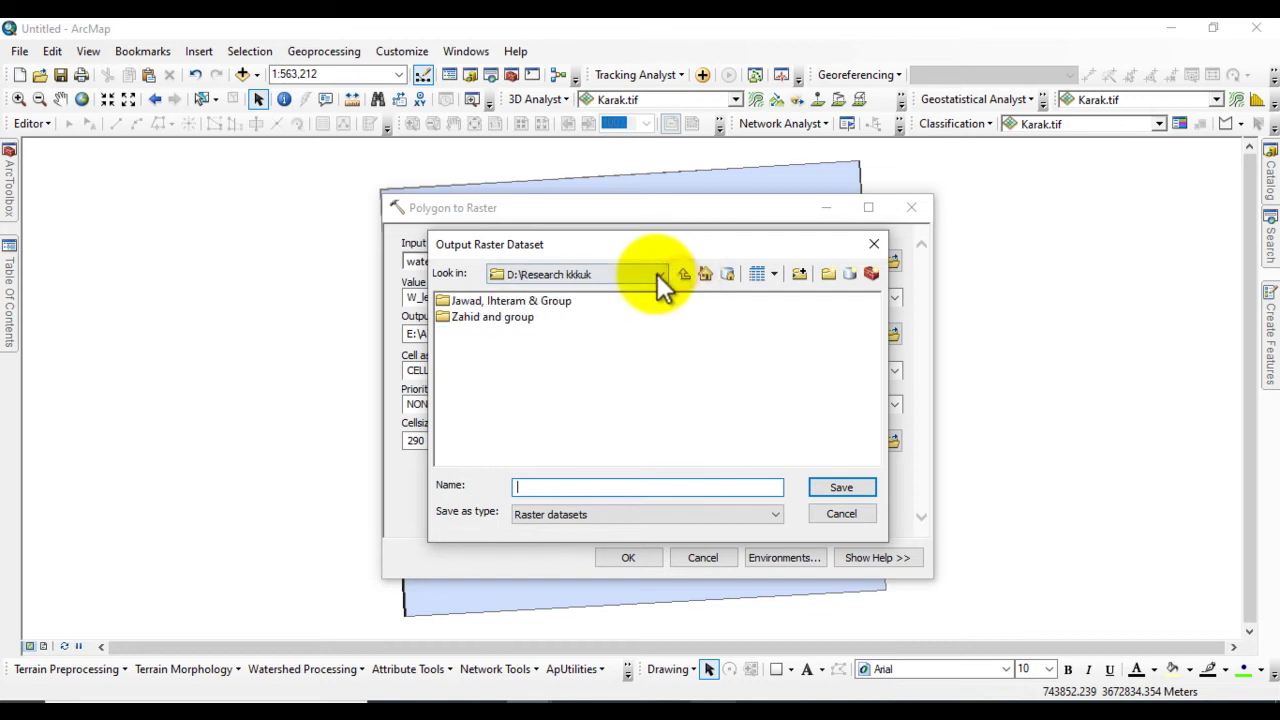
{"action": "left_click", "coordinate": [659, 274]}
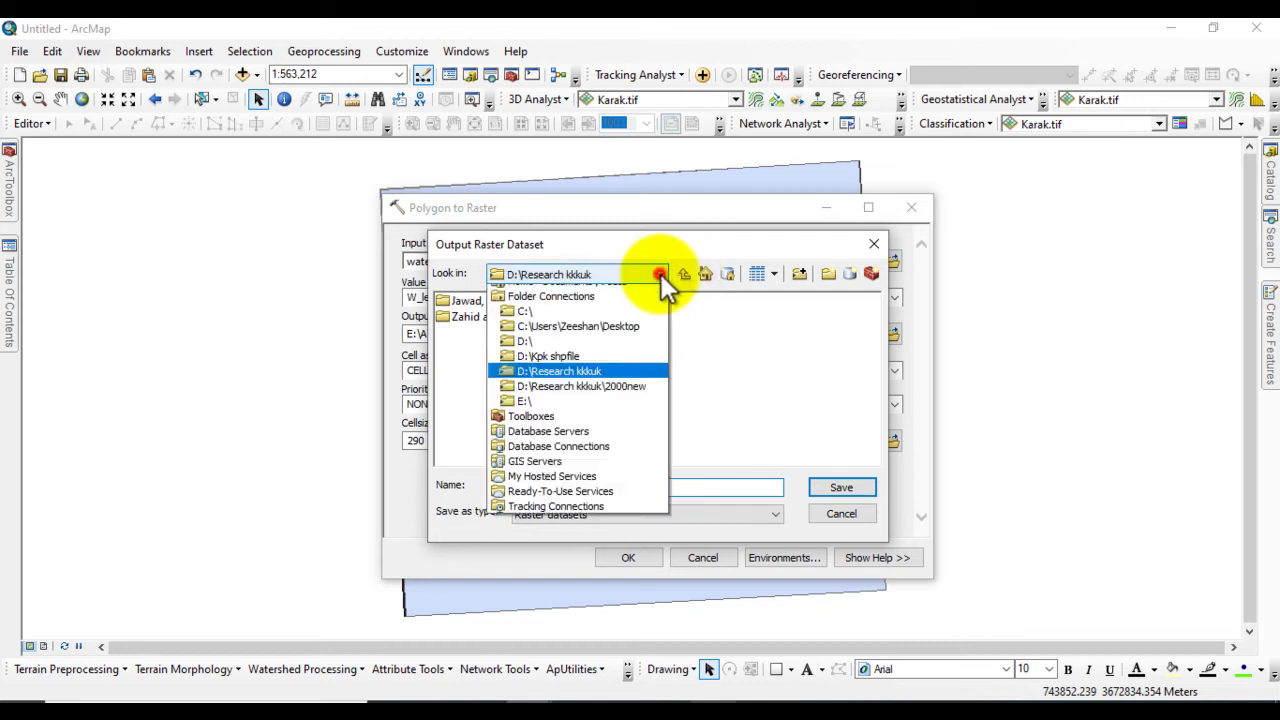
{"action": "left_click", "coordinate": [546, 354]}
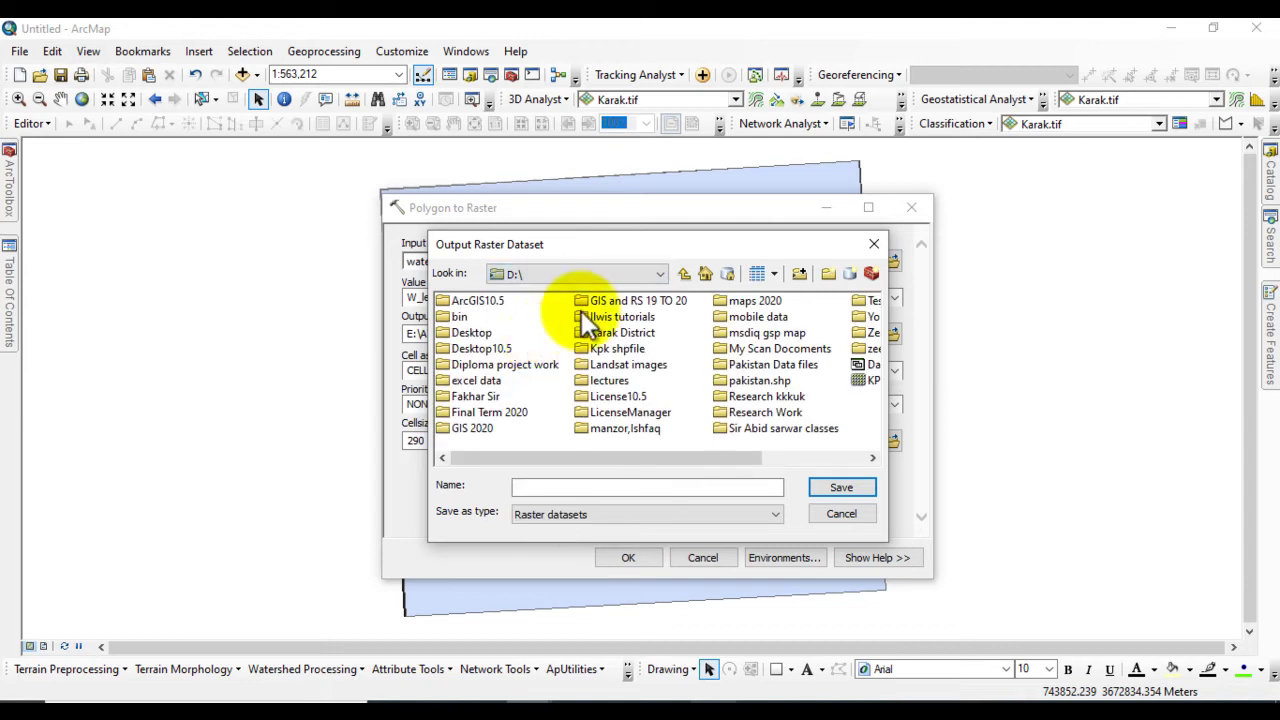
{"action": "left_click", "coordinate": [660, 274]}
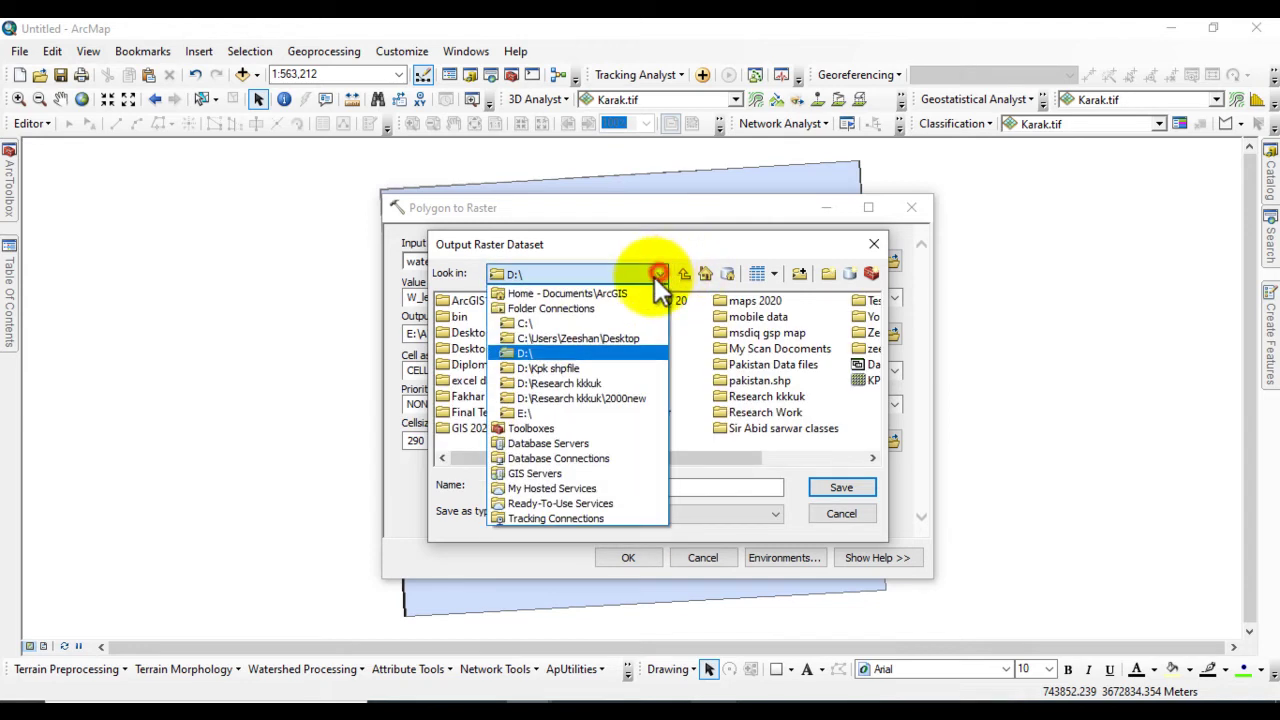
{"action": "left_click", "coordinate": [540, 410]}
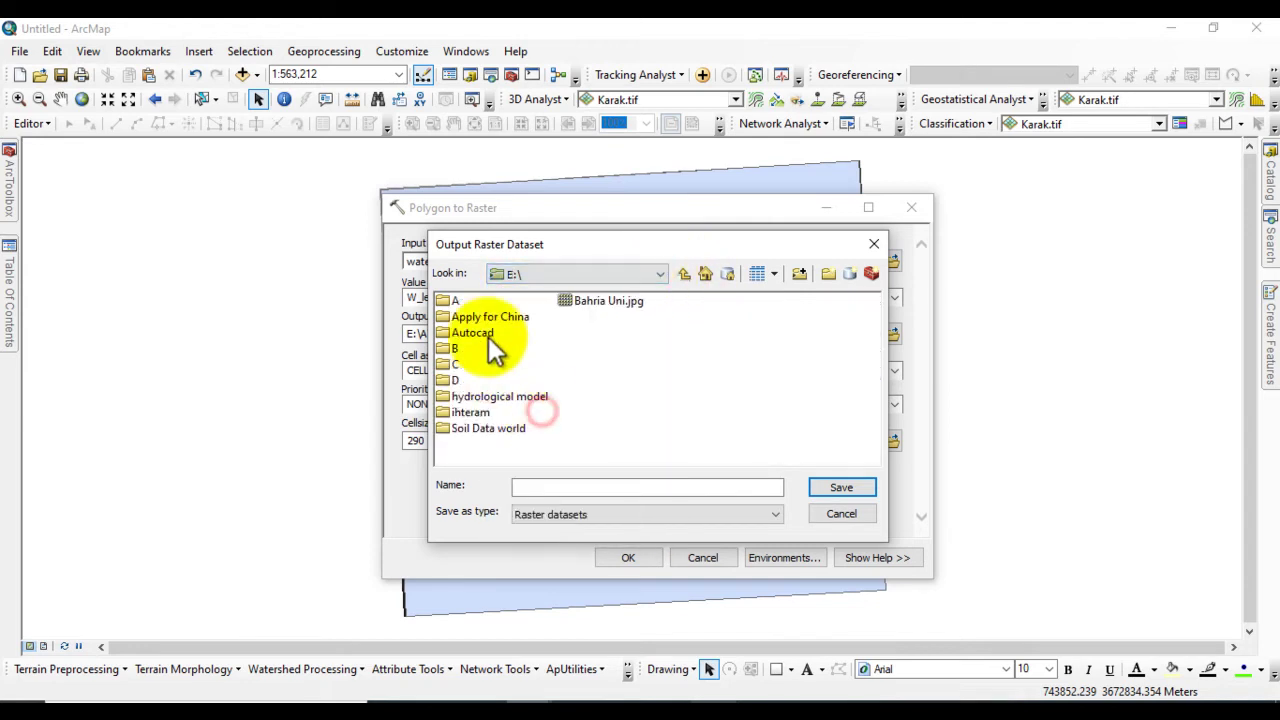
{"action": "double_click", "coordinate": [451, 301]}
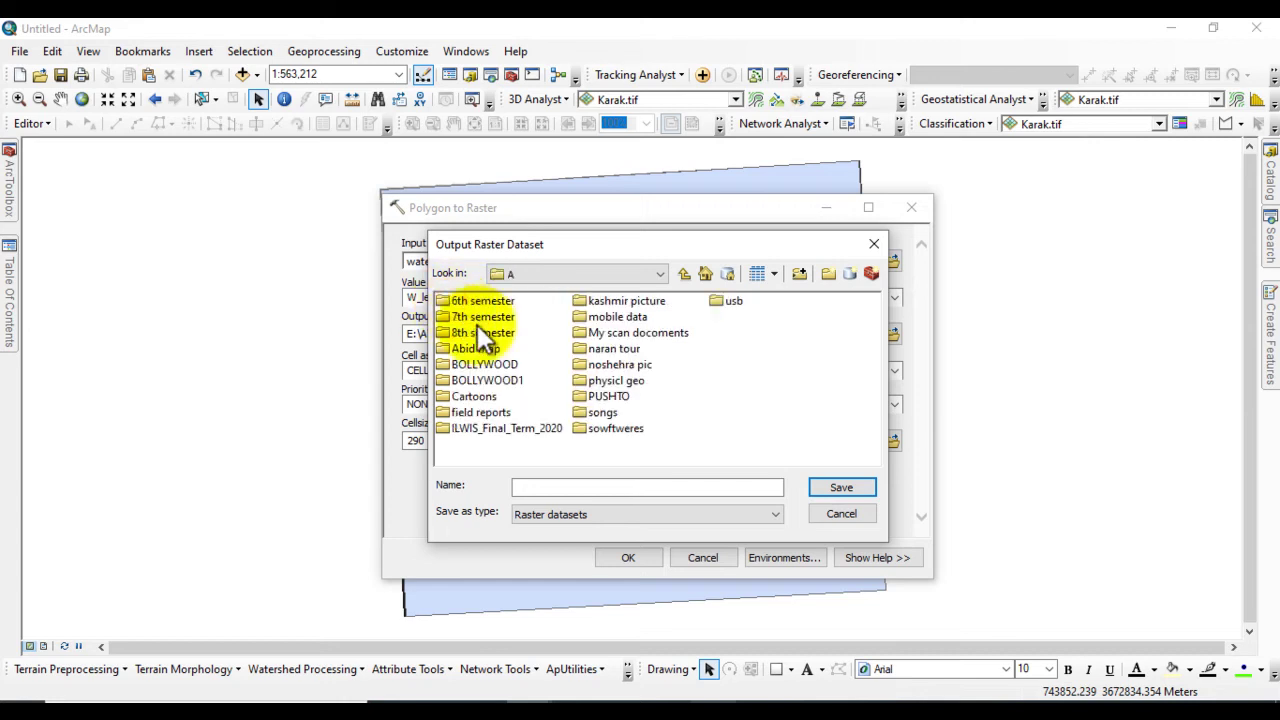
{"action": "double_click", "coordinate": [482, 332]}
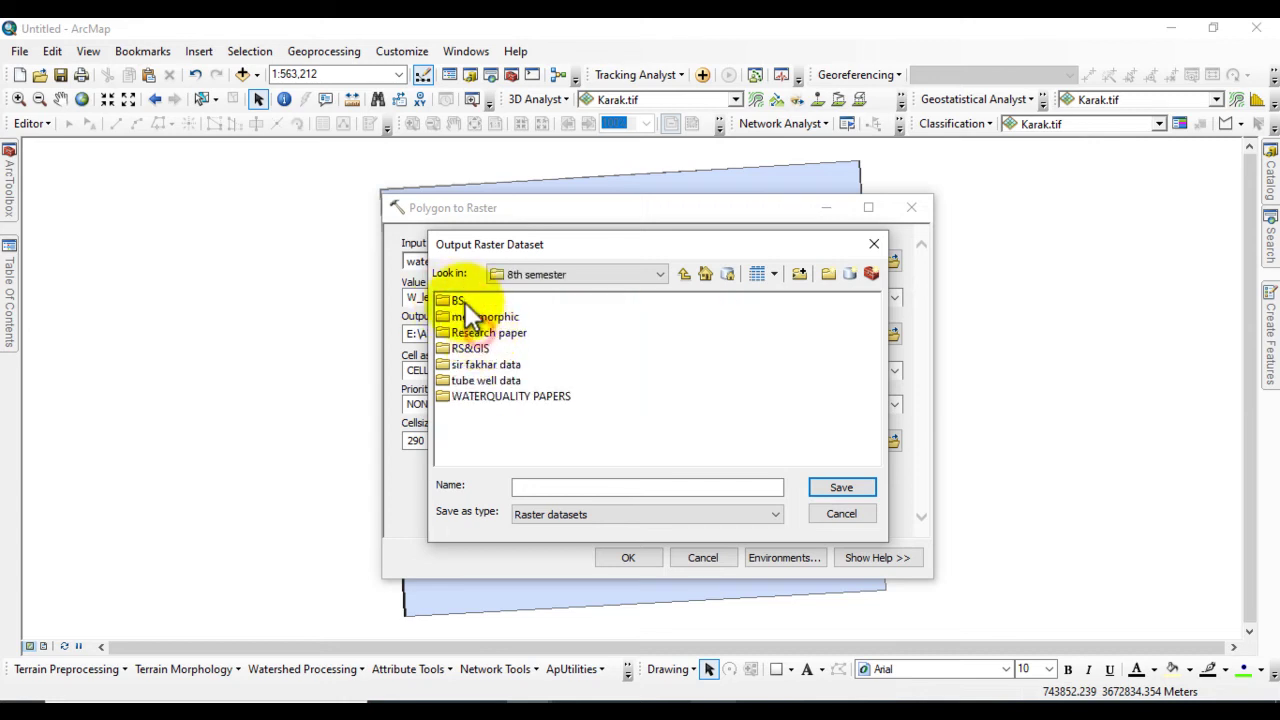
{"action": "double_click", "coordinate": [465, 302]}
{"action": "double_click", "coordinate": [465, 304]}
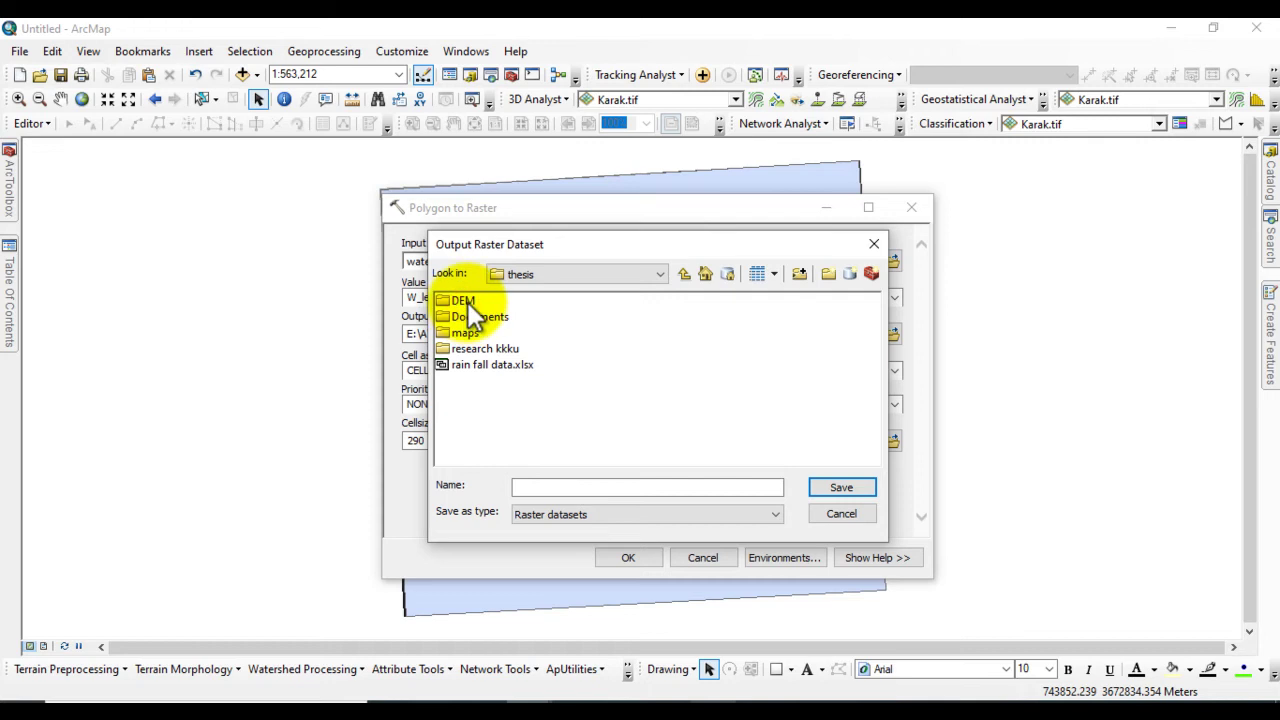
{"action": "double_click", "coordinate": [465, 301]}
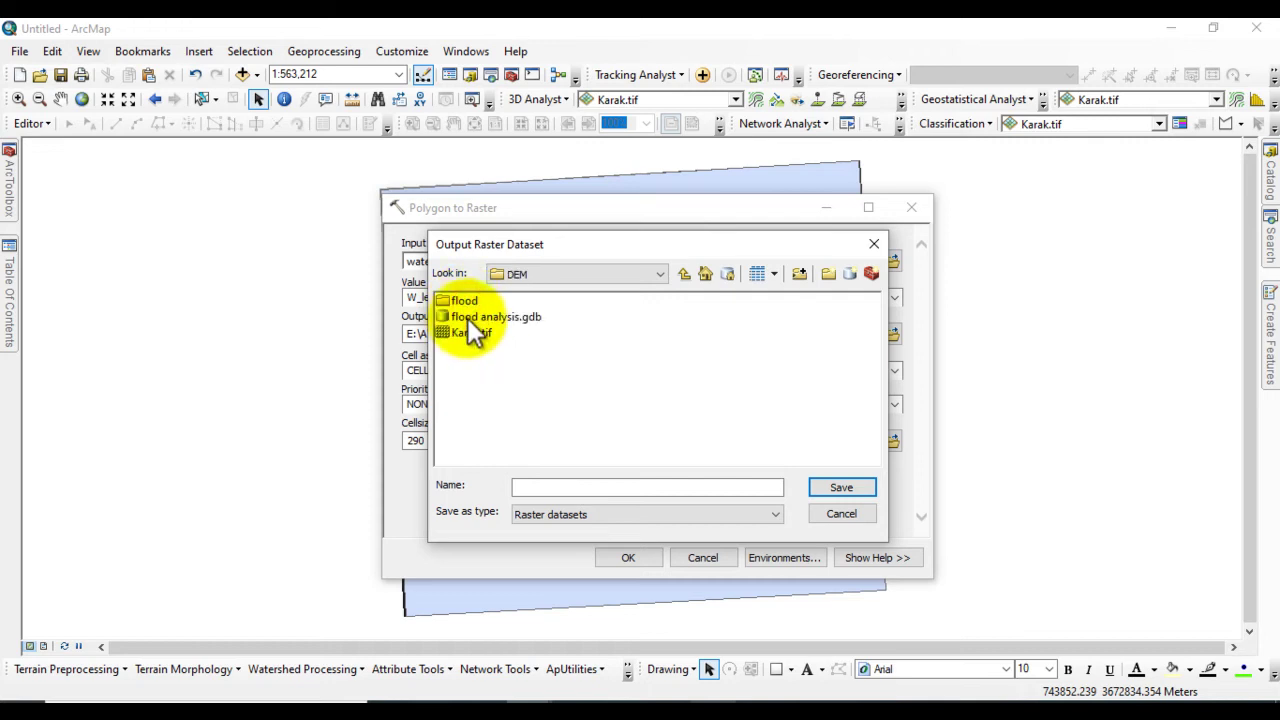
{"action": "double_click", "coordinate": [466, 301]}
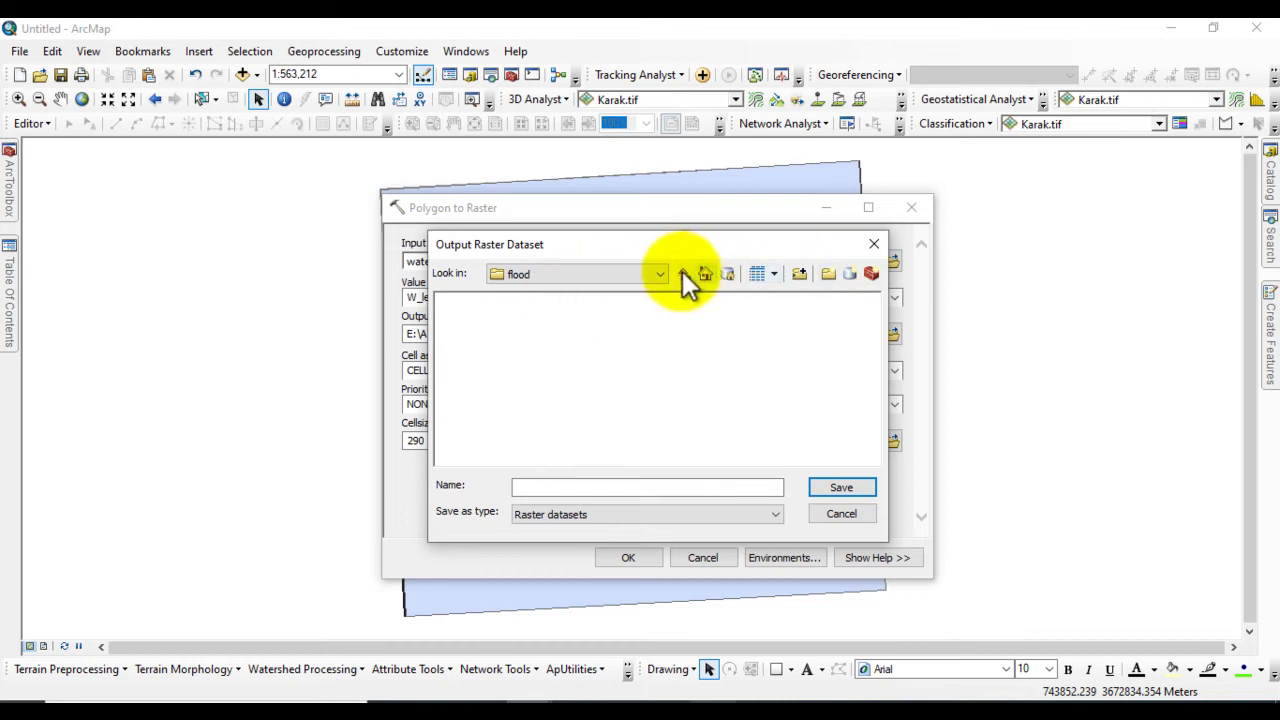
- Create New File Geodatabase.gdb there, save the output raster as flood, and run the conversion
{"action": "left_click", "coordinate": [848, 273]}
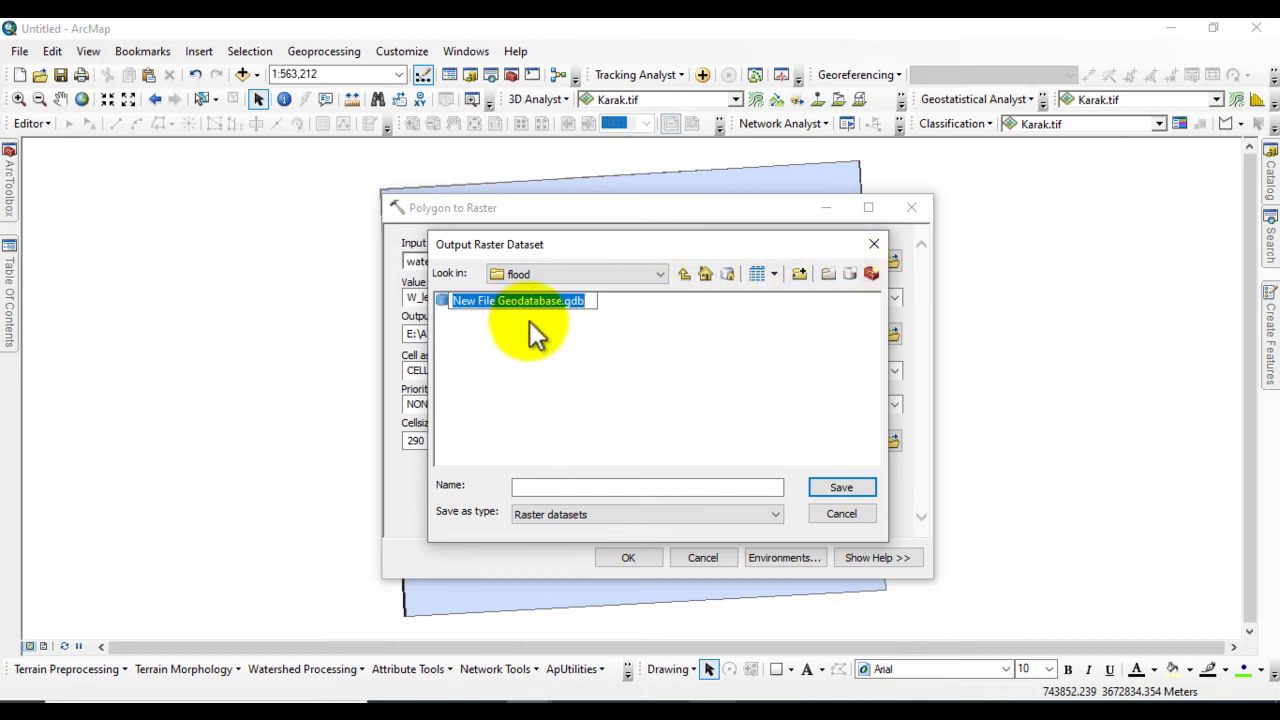
{"action": "left_click", "coordinate": [518, 312]}
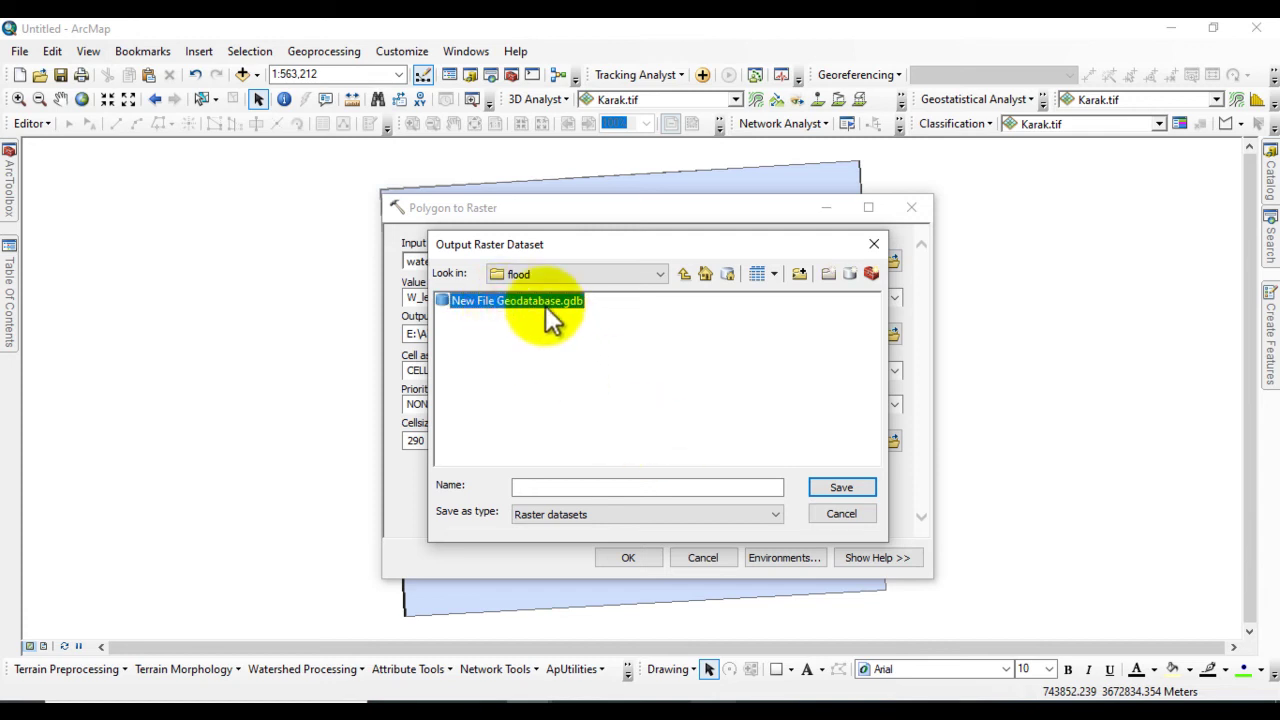
{"action": "double_click", "coordinate": [543, 302]}
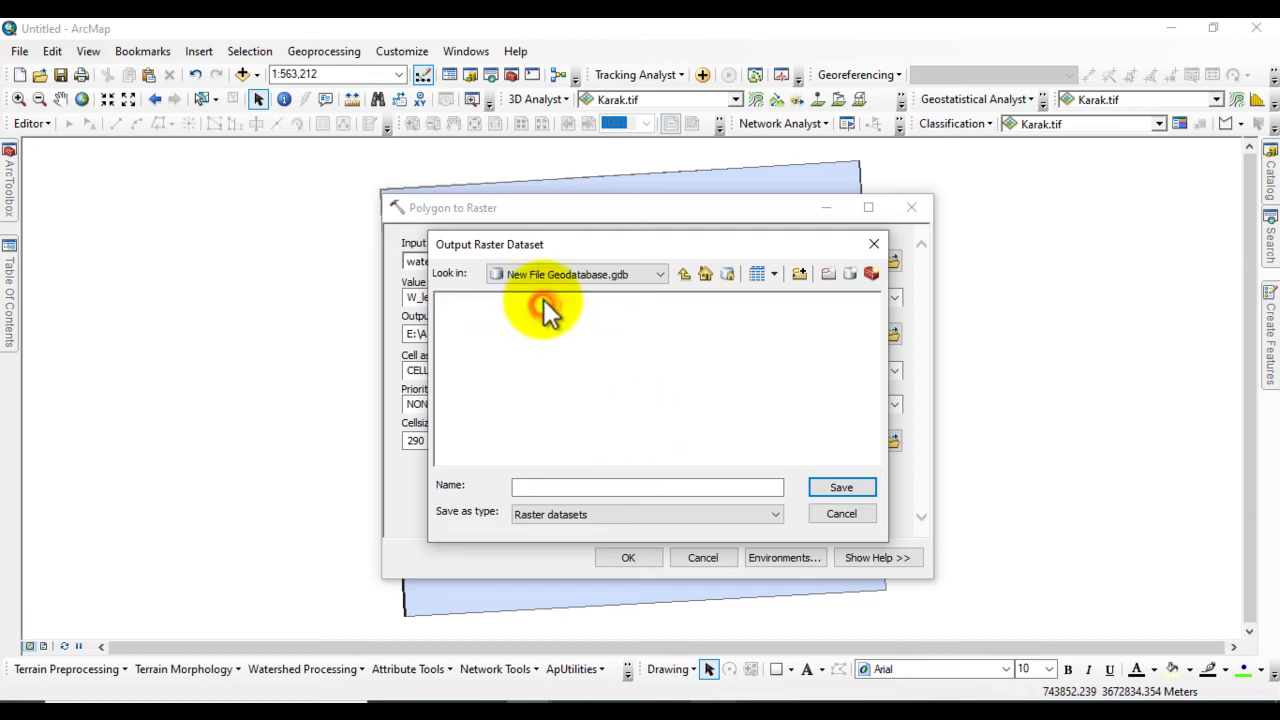
{"action": "left_click", "coordinate": [675, 486]}
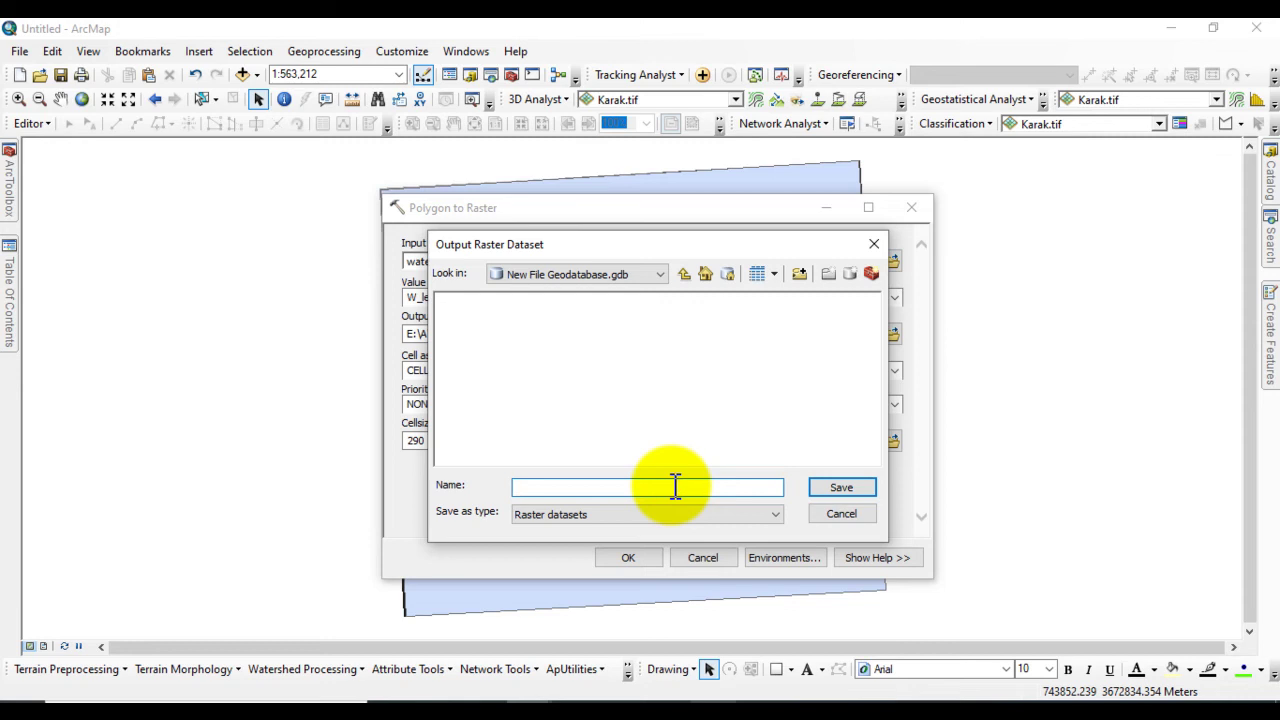
{"action": "type", "text": "flood"}
{"action": "left_click", "coordinate": [832, 489]}
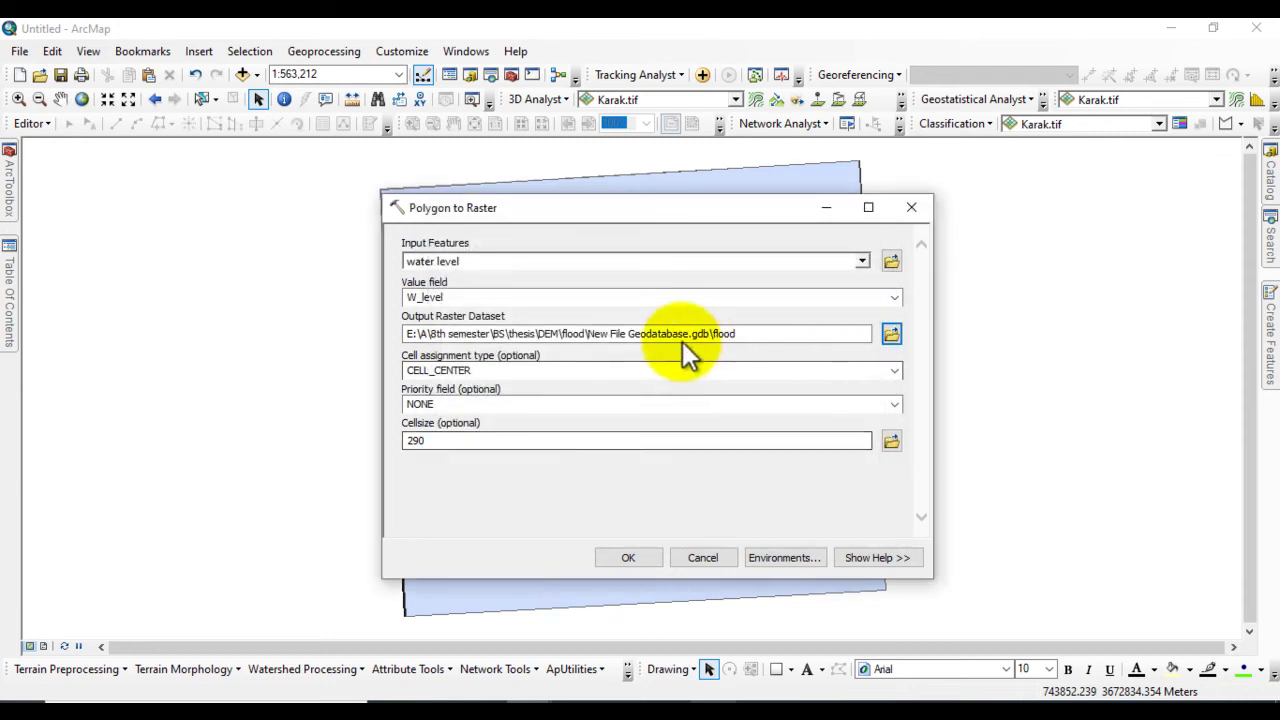
{"action": "left_click", "coordinate": [626, 558]}
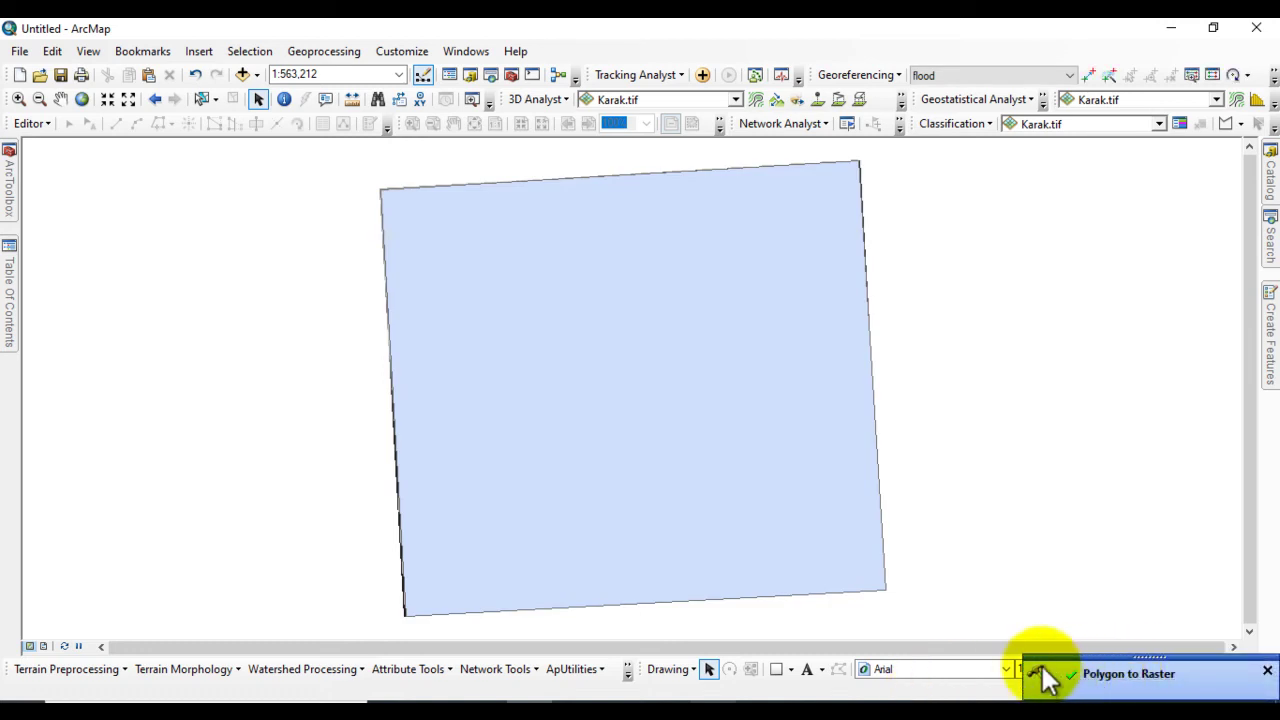
- Give the water level layer a Hollow fill symbol
{"action": "mouse_move", "coordinate": [9, 294]}
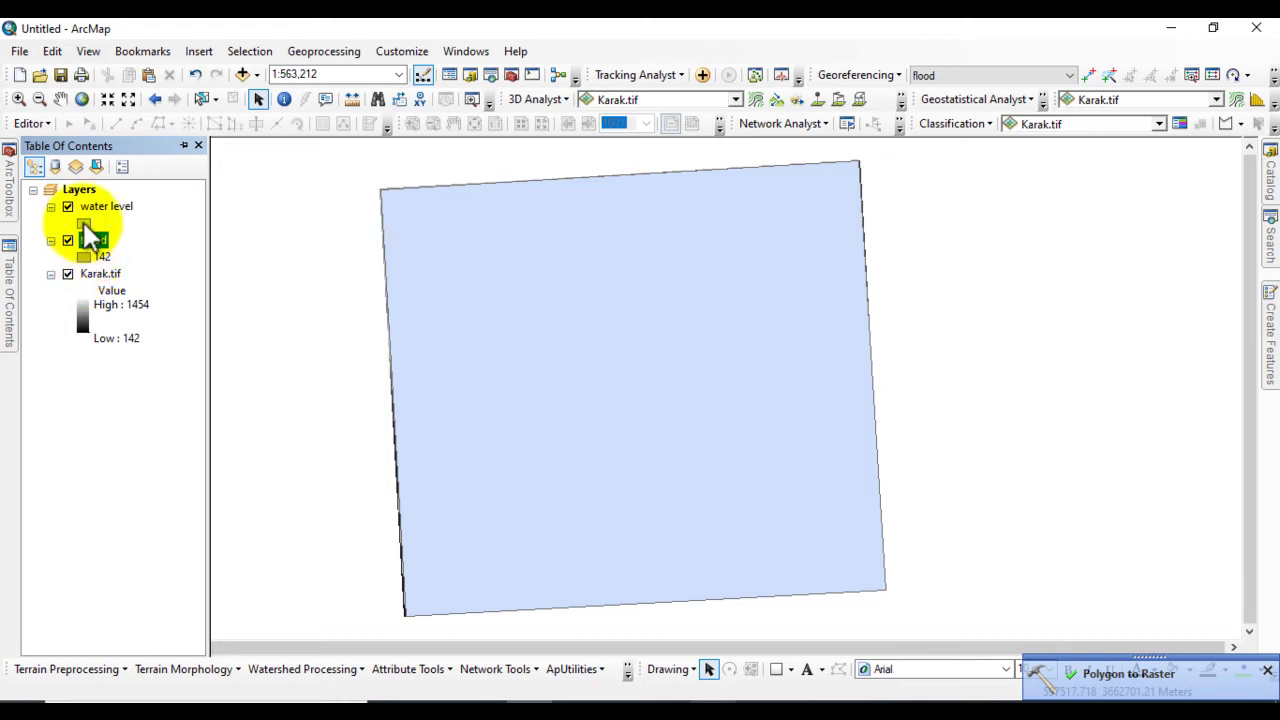
{"action": "left_click", "coordinate": [84, 222]}
{"action": "left_click", "coordinate": [283, 309]}
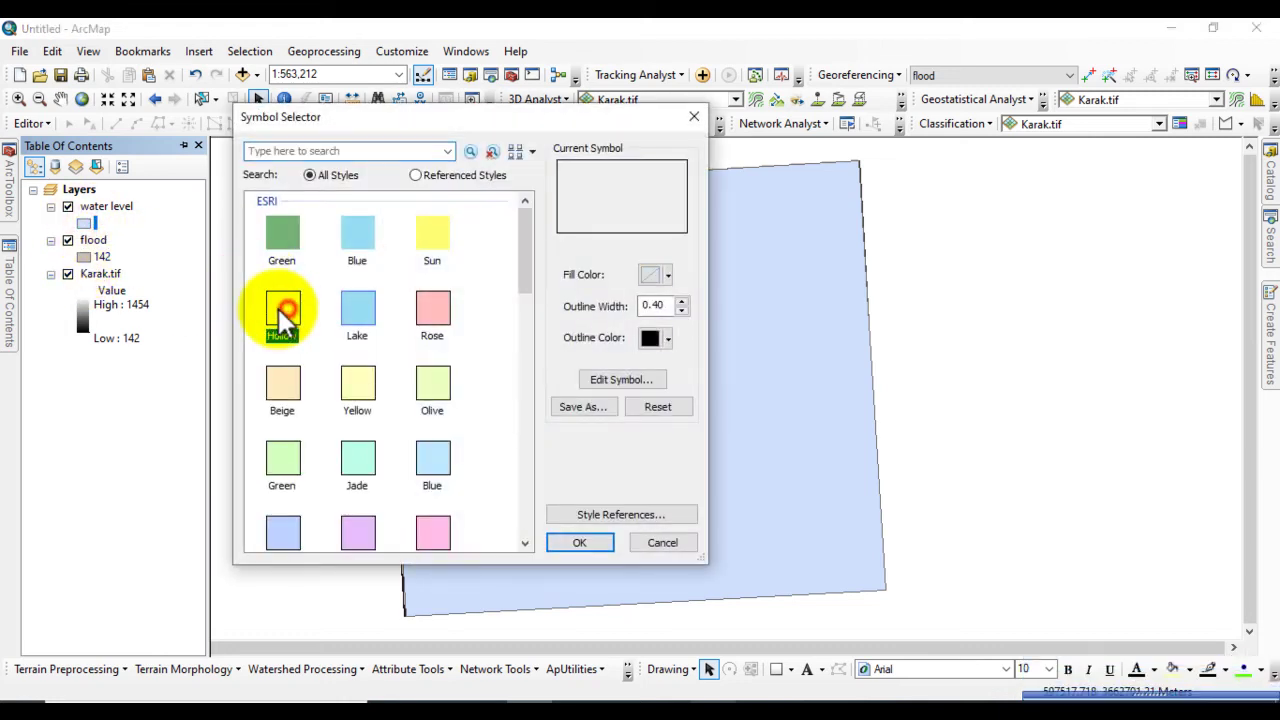
{"action": "left_click", "coordinate": [577, 543]}
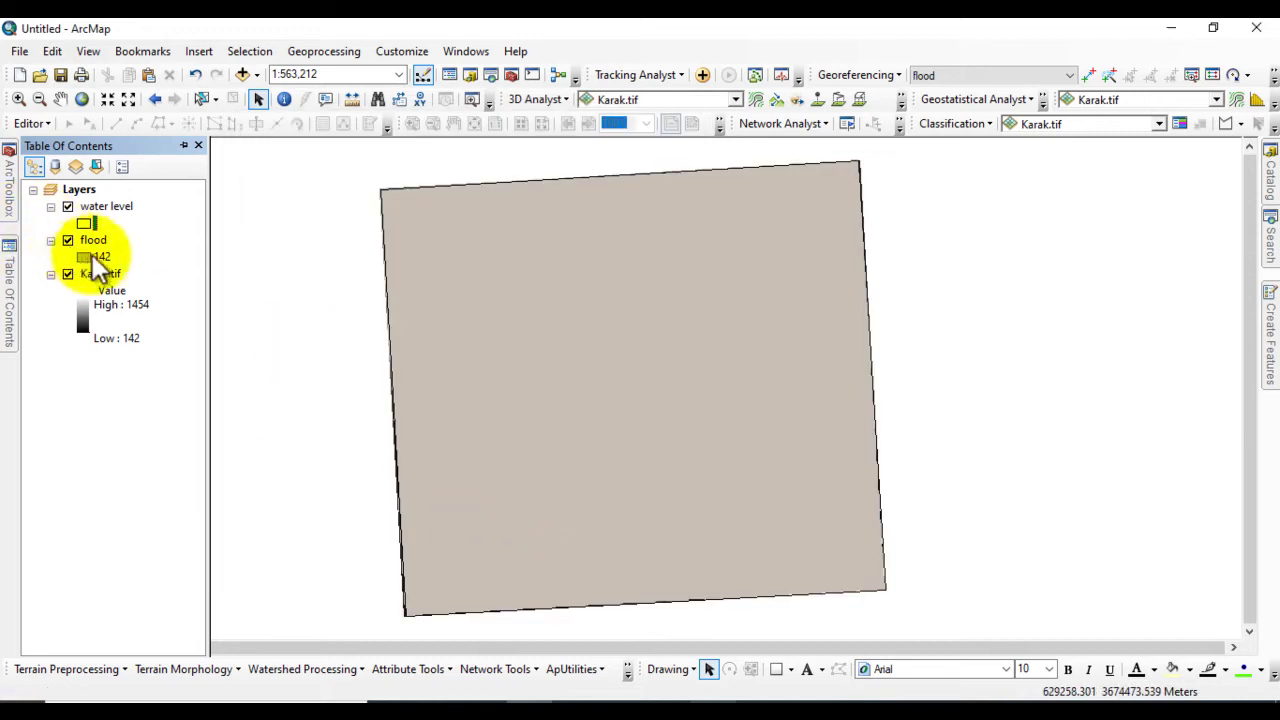
- Set the flood layer's fill colour to No Color
{"action": "left_click", "coordinate": [85, 257]}
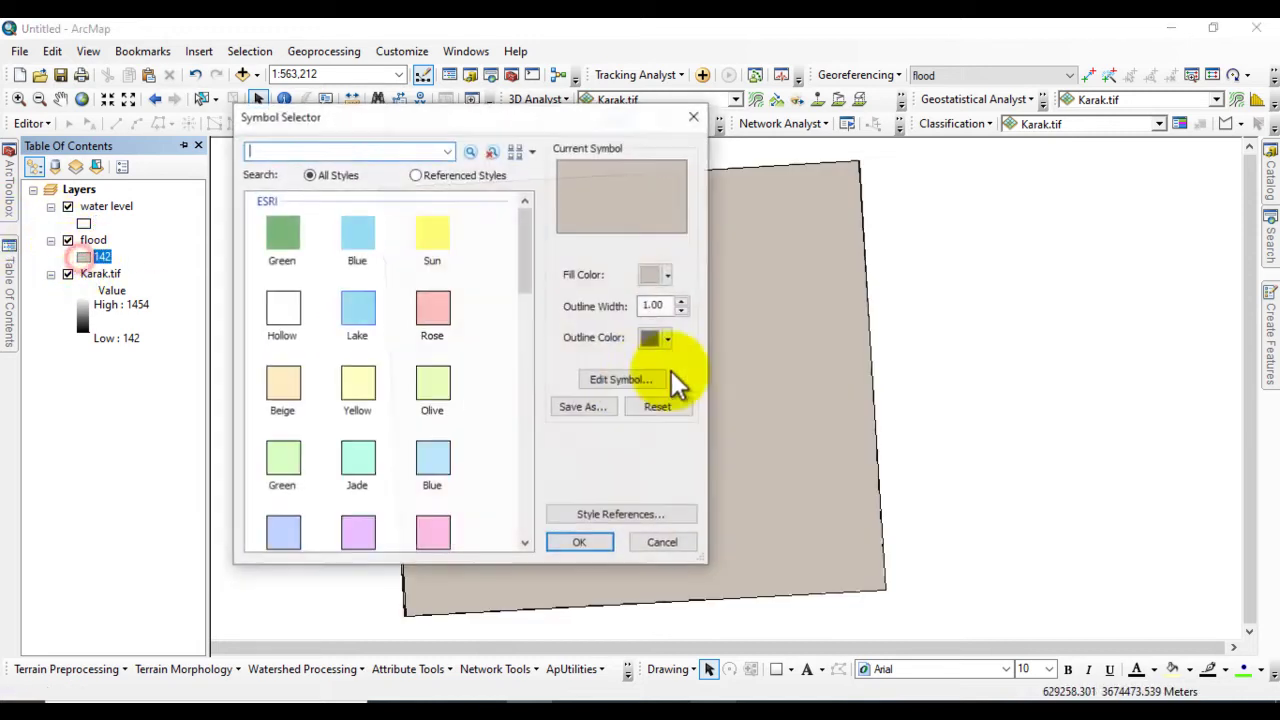
{"action": "left_click", "coordinate": [652, 276]}
{"action": "left_click", "coordinate": [540, 301]}
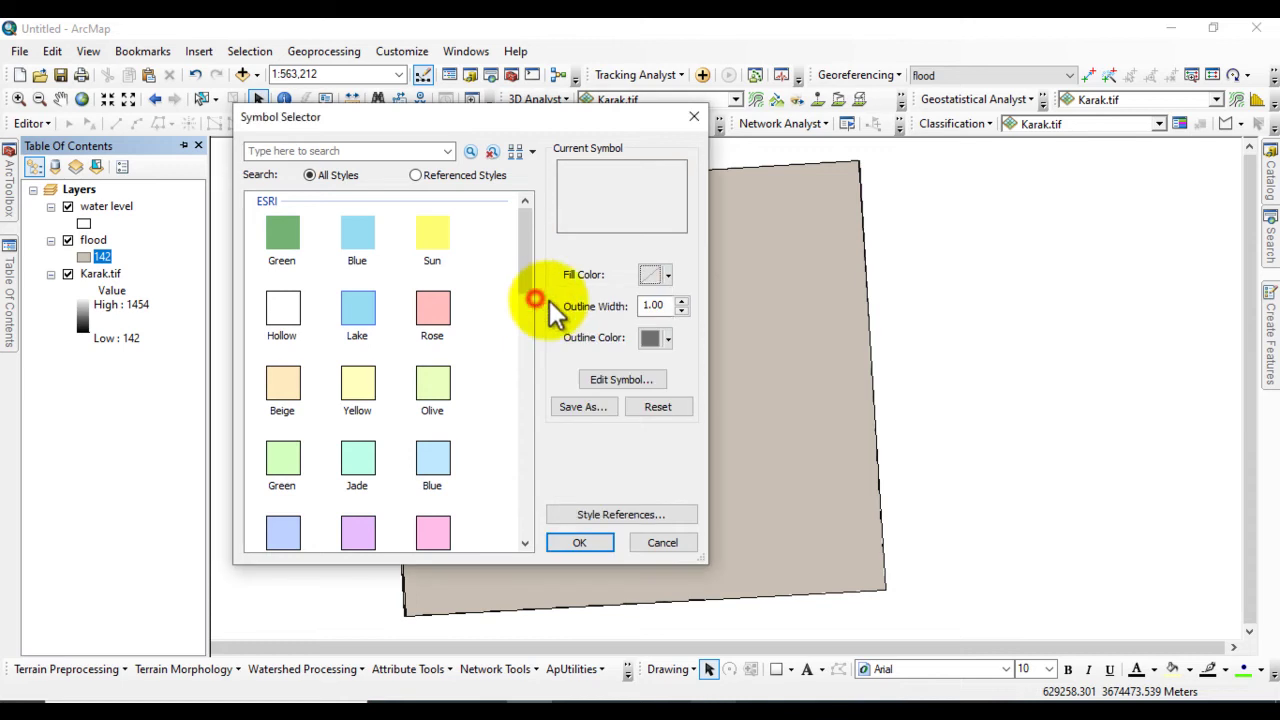
{"action": "left_click", "coordinate": [570, 543]}
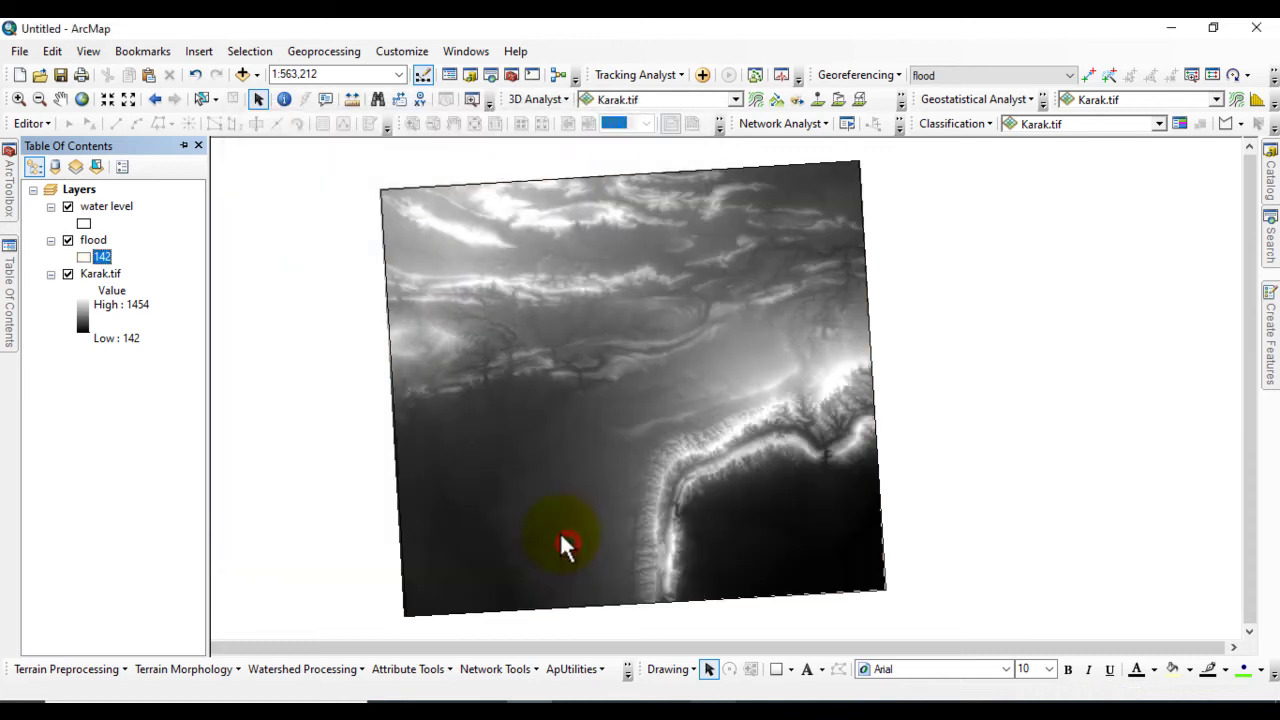
- Hide water level and render Karak.tif with a green-to-brown elevation colour ramp
{"action": "left_click", "coordinate": [67, 207]}
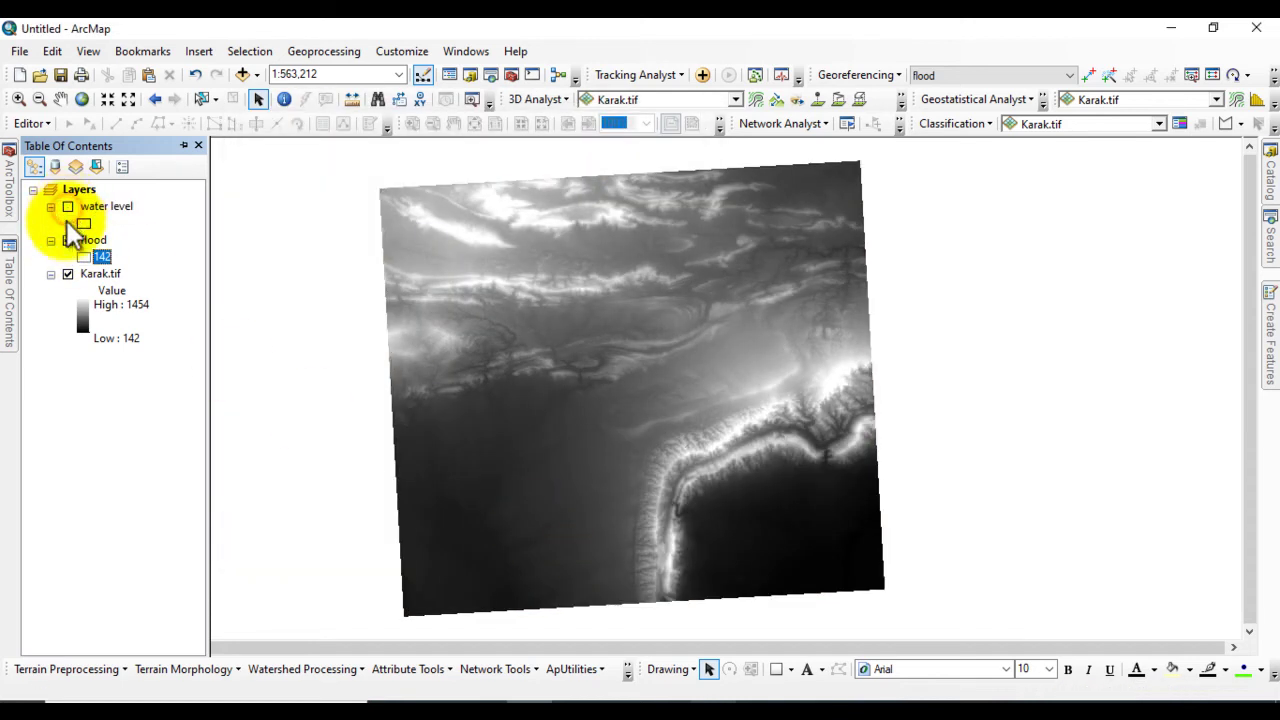
{"action": "left_click", "coordinate": [83, 318]}
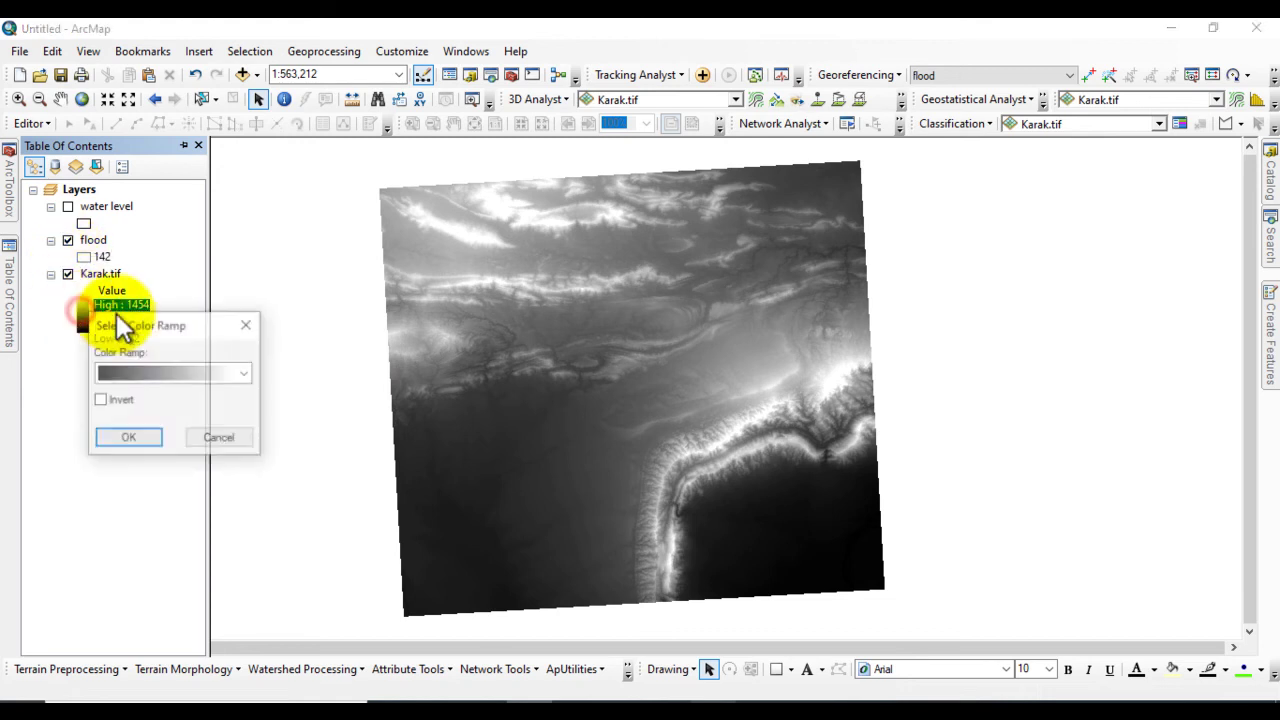
{"action": "left_click", "coordinate": [150, 371]}
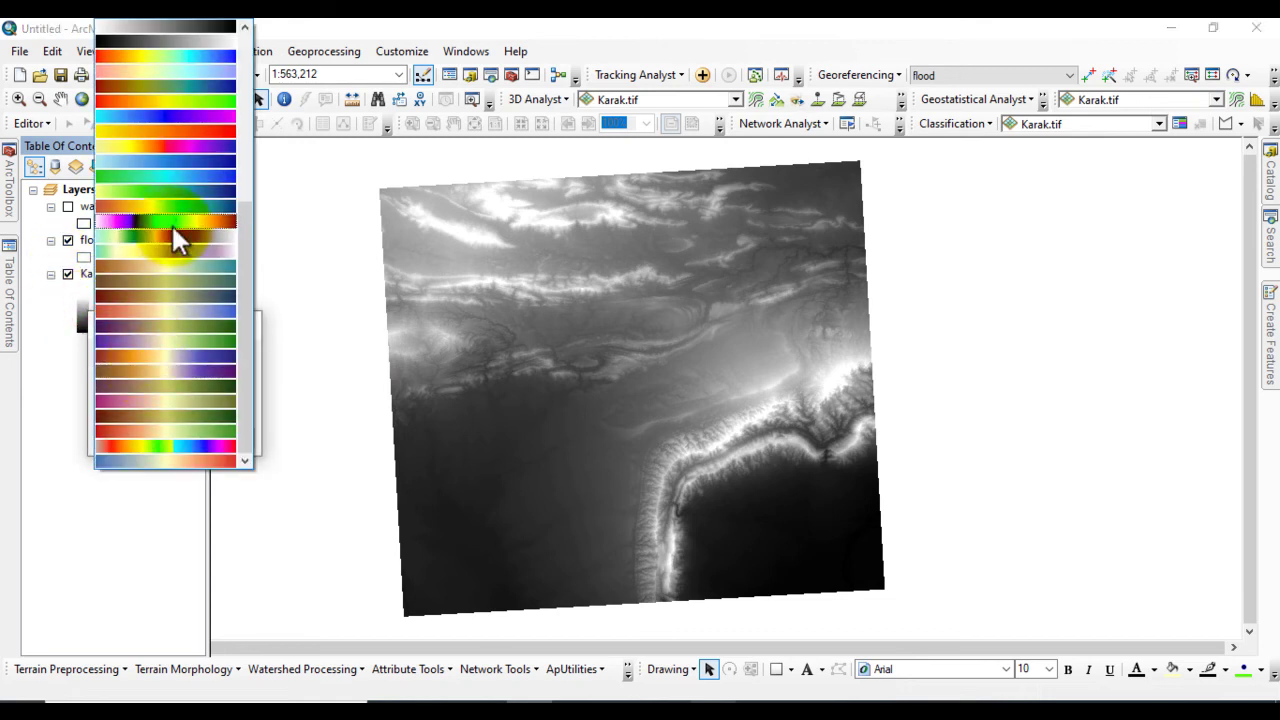
{"action": "left_click", "coordinate": [170, 229]}
{"action": "left_click", "coordinate": [126, 439]}
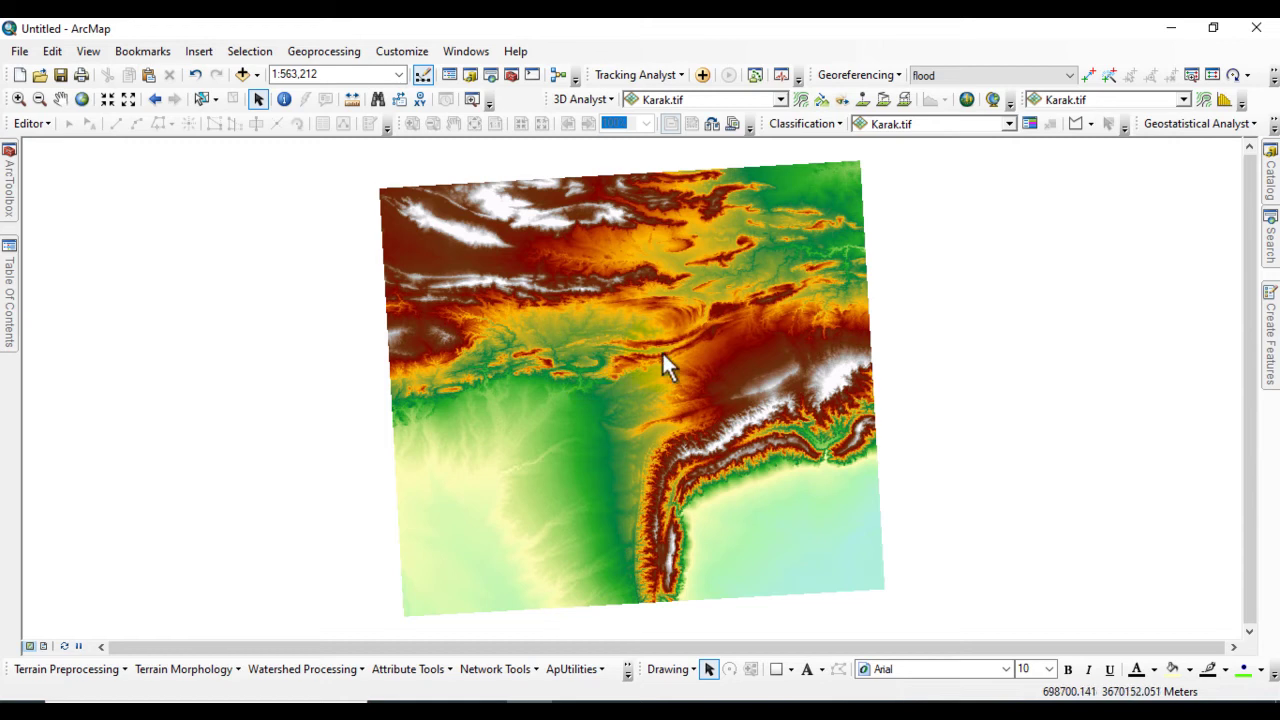
{"action": "left_click", "coordinate": [967, 100]}
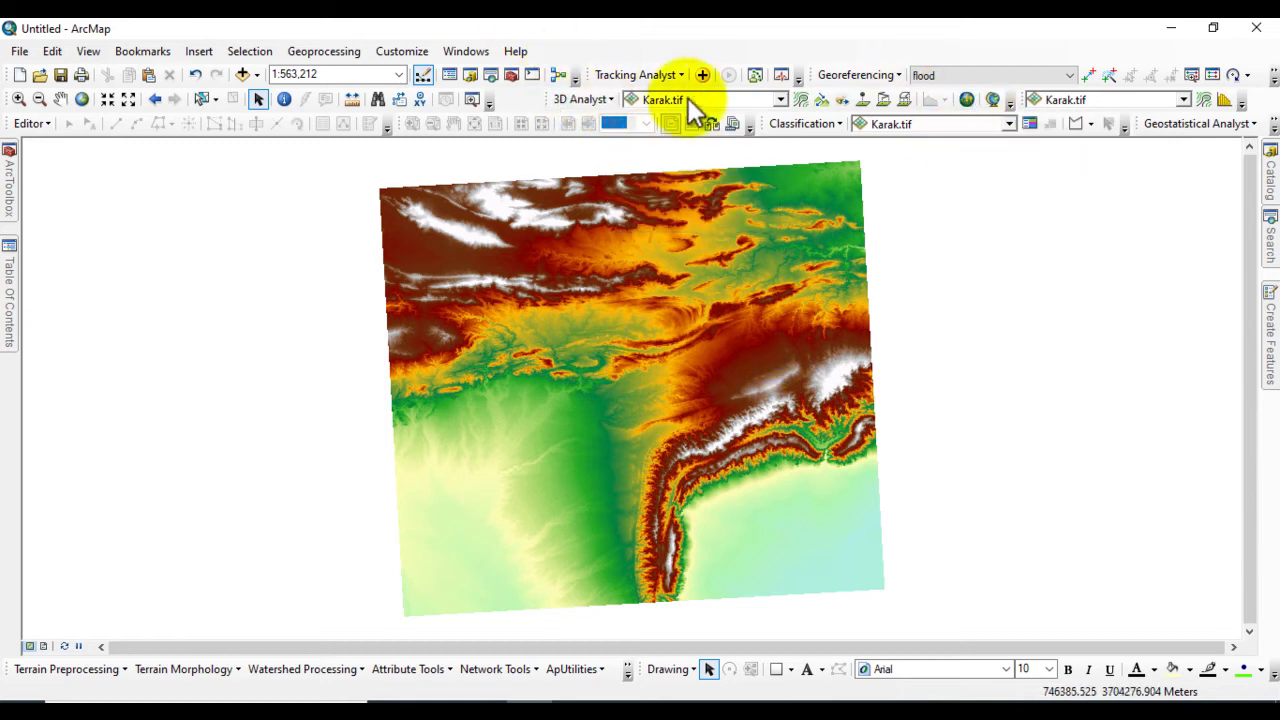
- Close the toolbars list unchanged and launch ArcScene from the 3D Analyst toolbar
{"action": "right_click", "coordinate": [695, 45]}
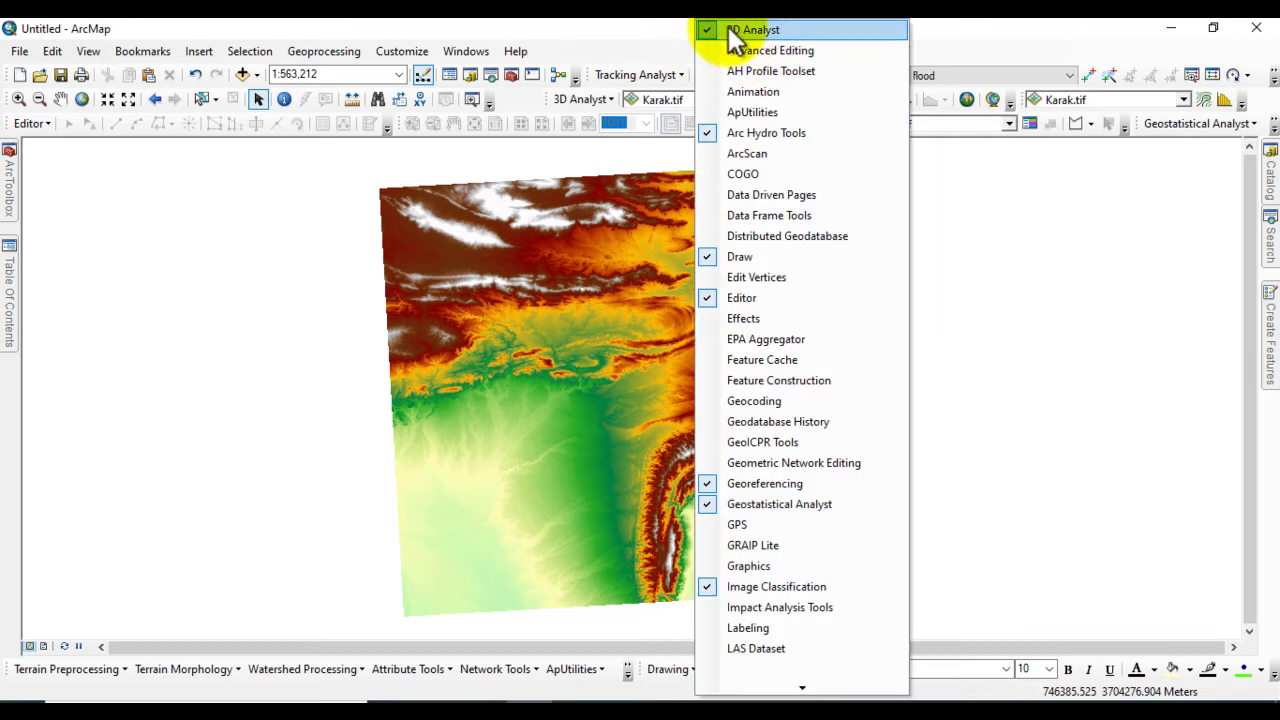
{"action": "left_click", "coordinate": [641, 47]}
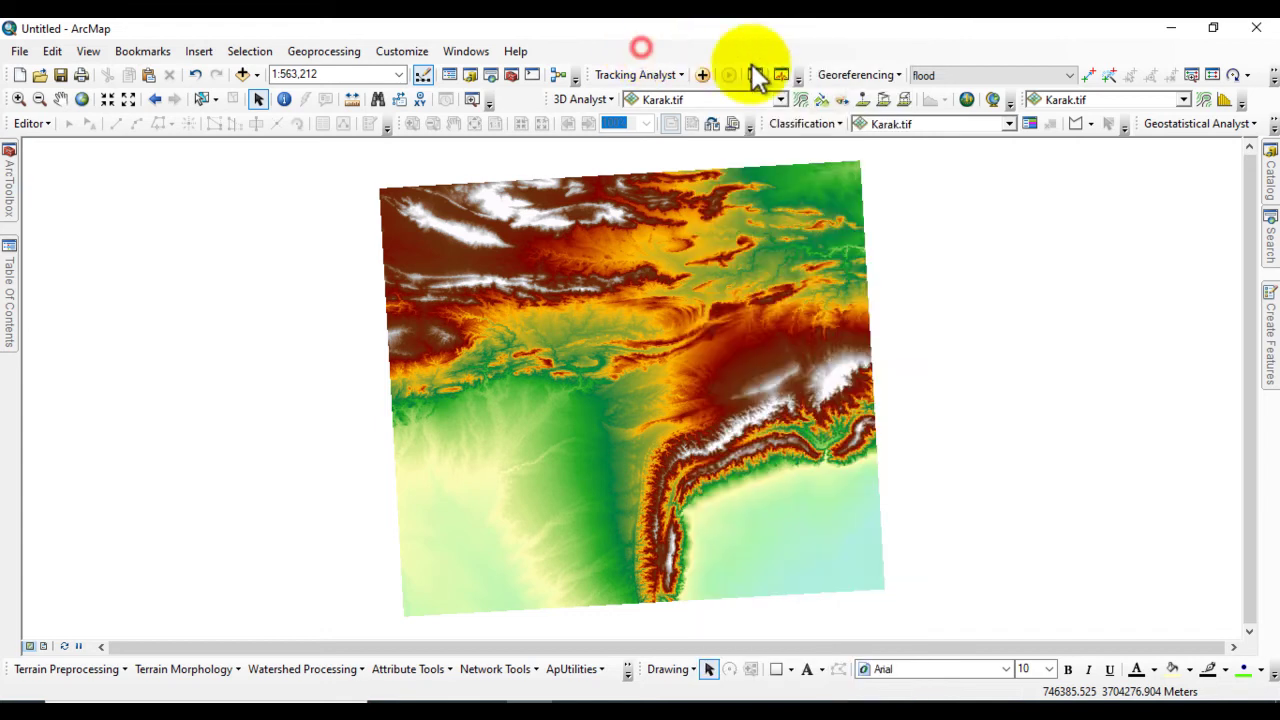
{"action": "left_click", "coordinate": [968, 100]}
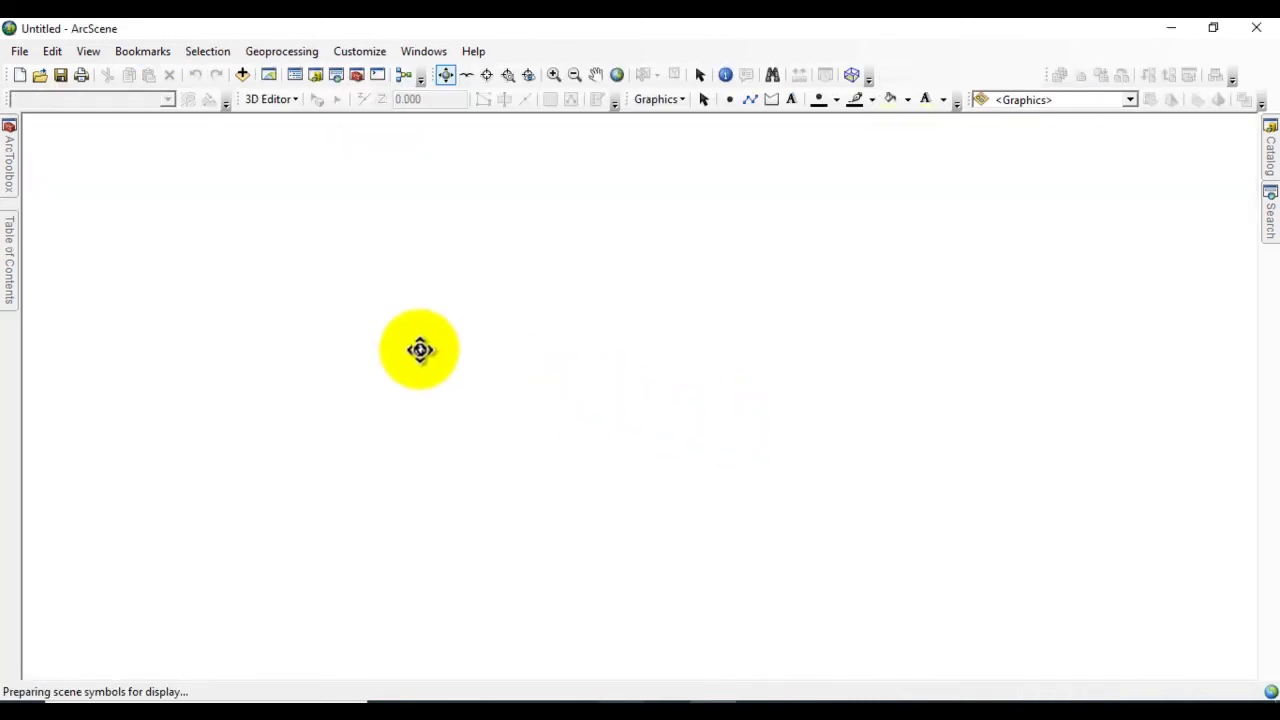
- Add the Karak.tif elevation raster from the DEM folder to the scene
{"action": "left_click", "coordinate": [242, 75]}
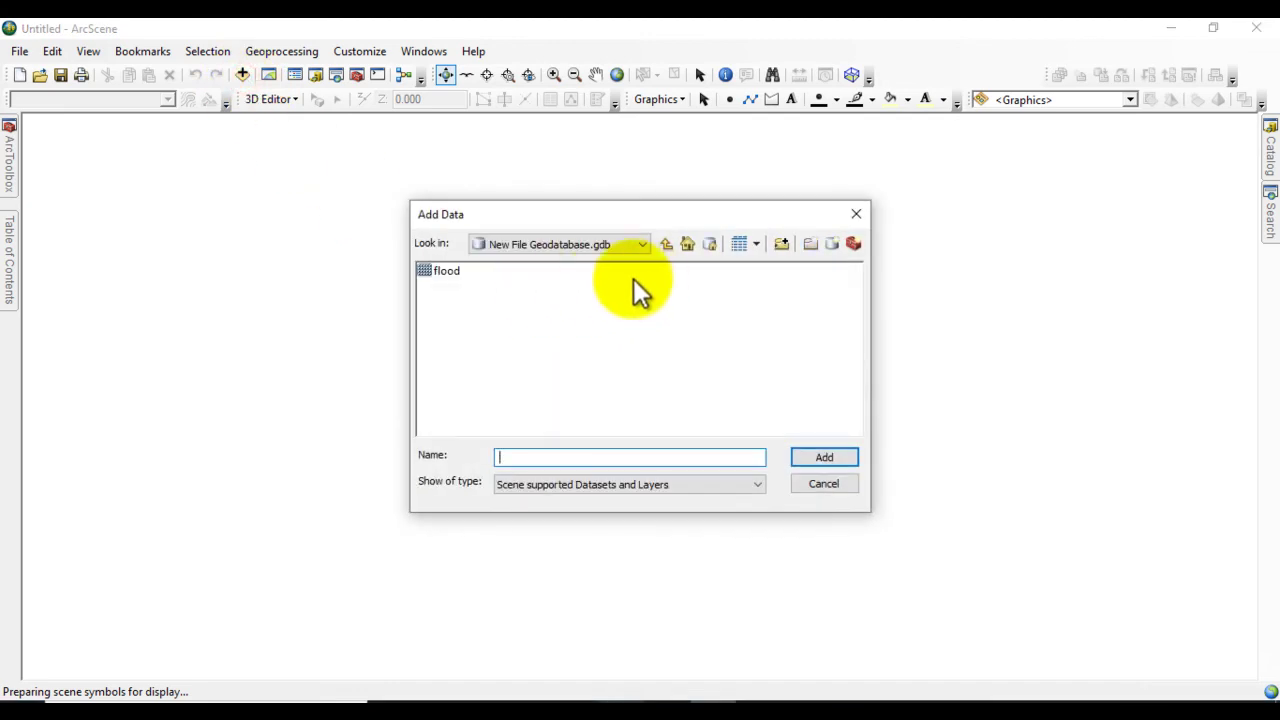
{"action": "left_click", "coordinate": [668, 243]}
{"action": "left_click", "coordinate": [668, 243]}
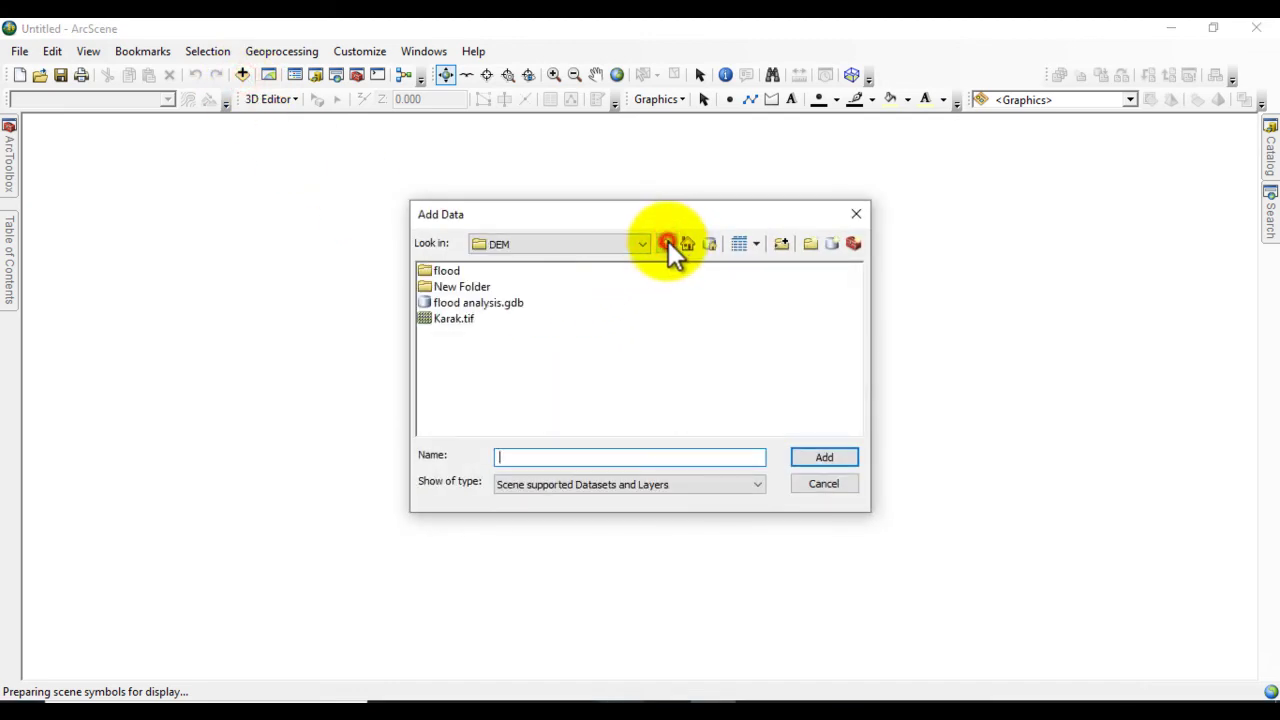
{"action": "left_click", "coordinate": [445, 318]}
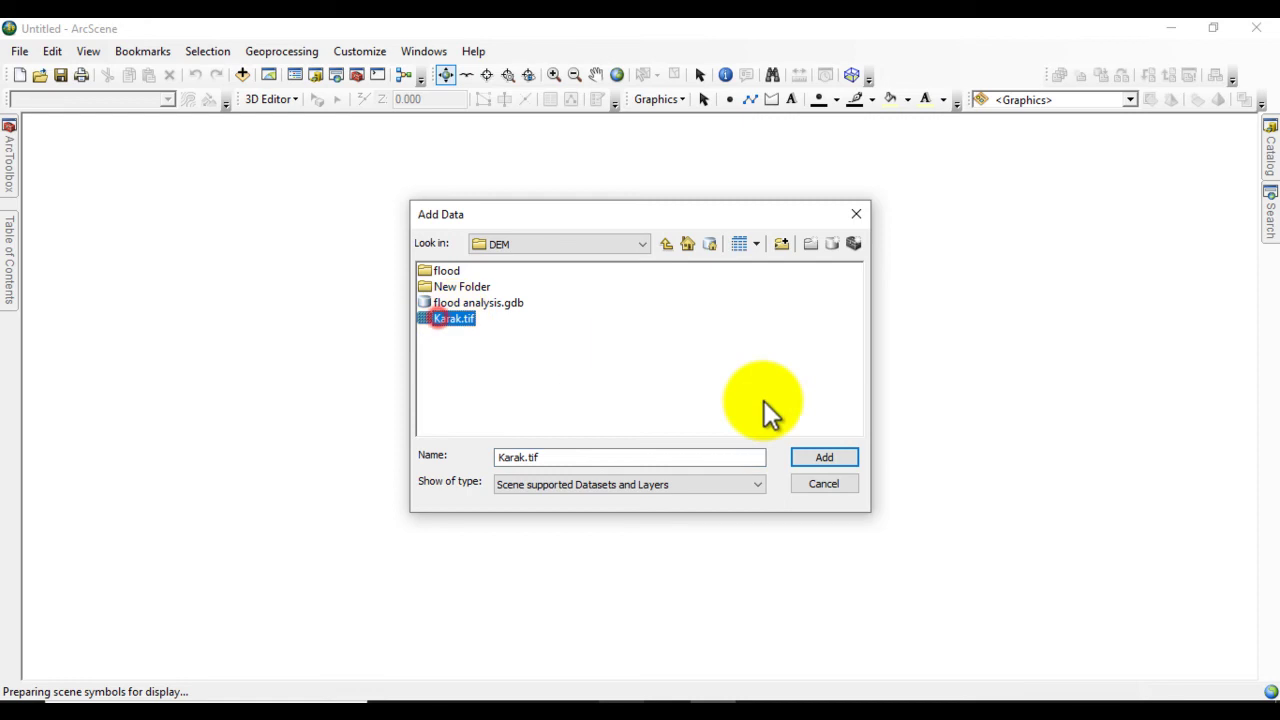
{"action": "left_click", "coordinate": [823, 457]}
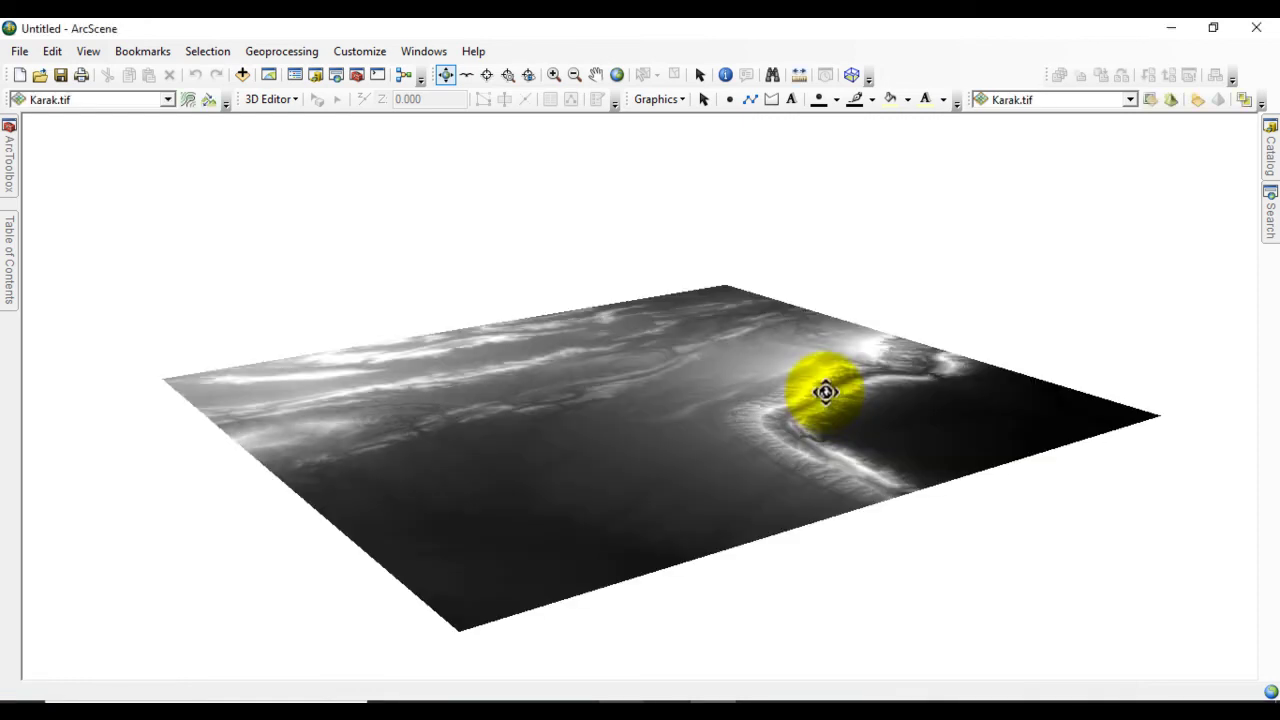
- Set Karak.tif's base heights to float on its own custom surface
{"action": "left_click", "coordinate": [9, 255]}
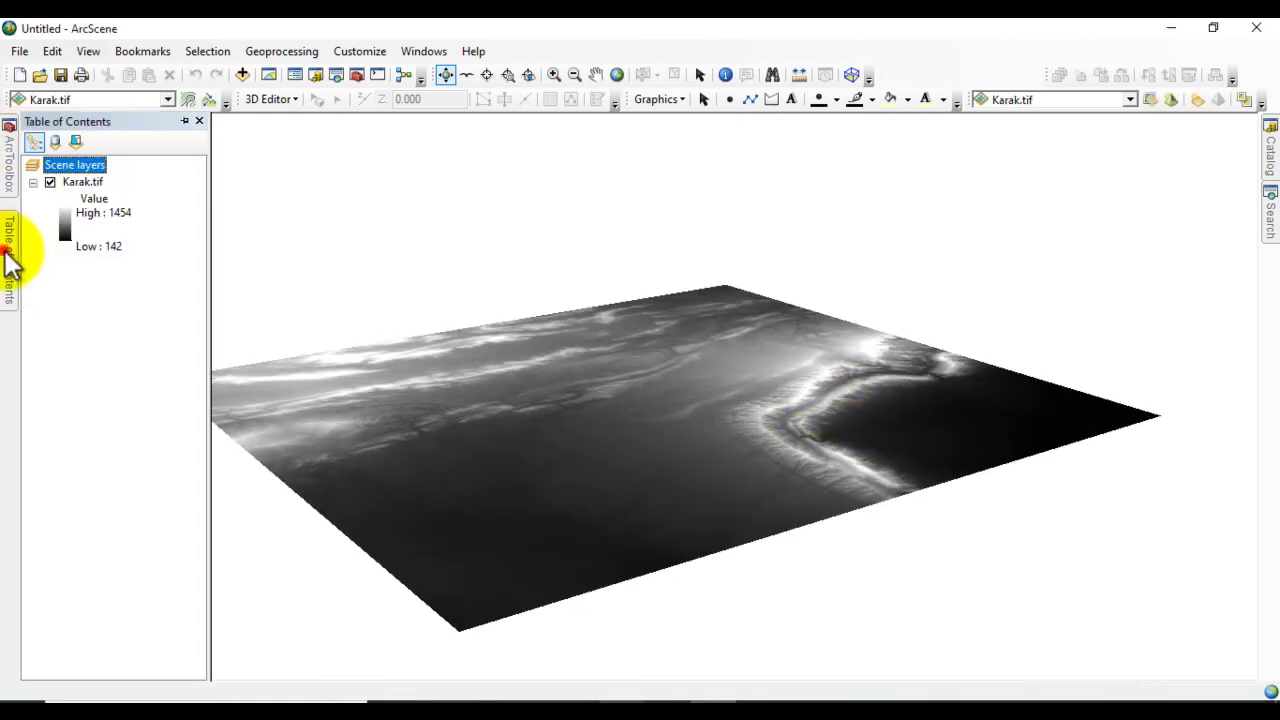
{"action": "right_click", "coordinate": [73, 185]}
{"action": "left_click", "coordinate": [144, 398]}
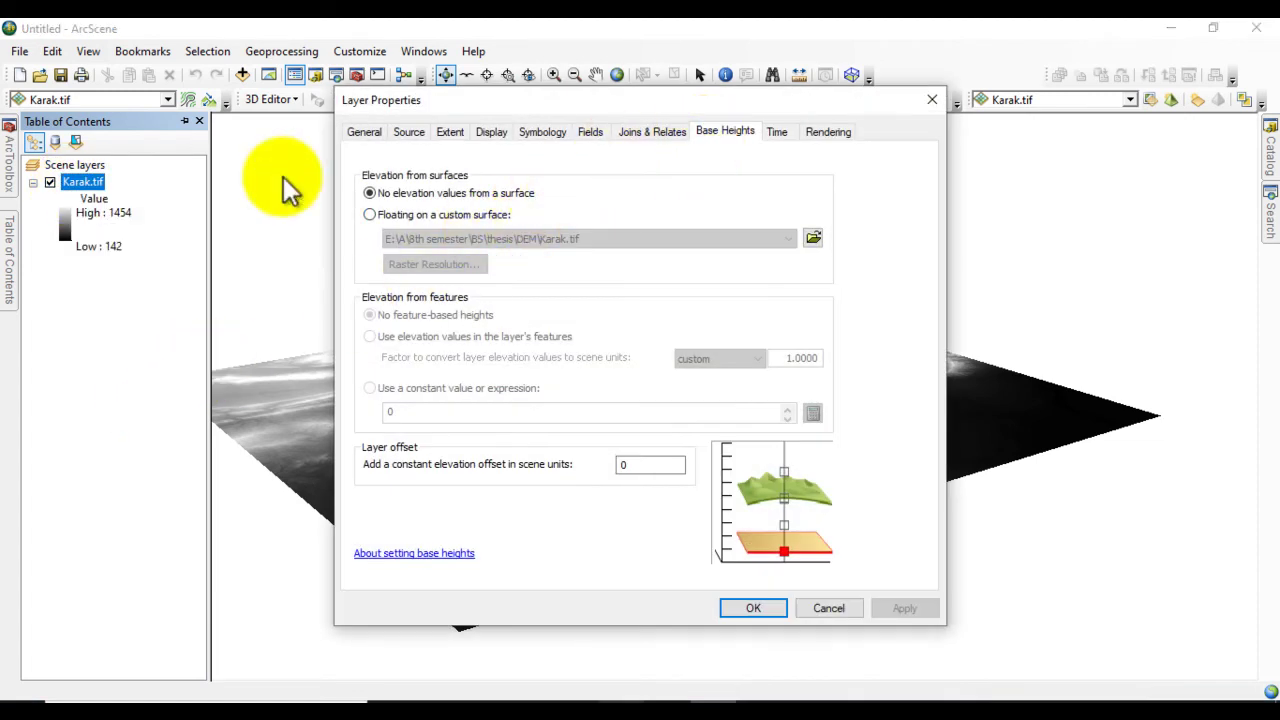
{"action": "left_click", "coordinate": [370, 216]}
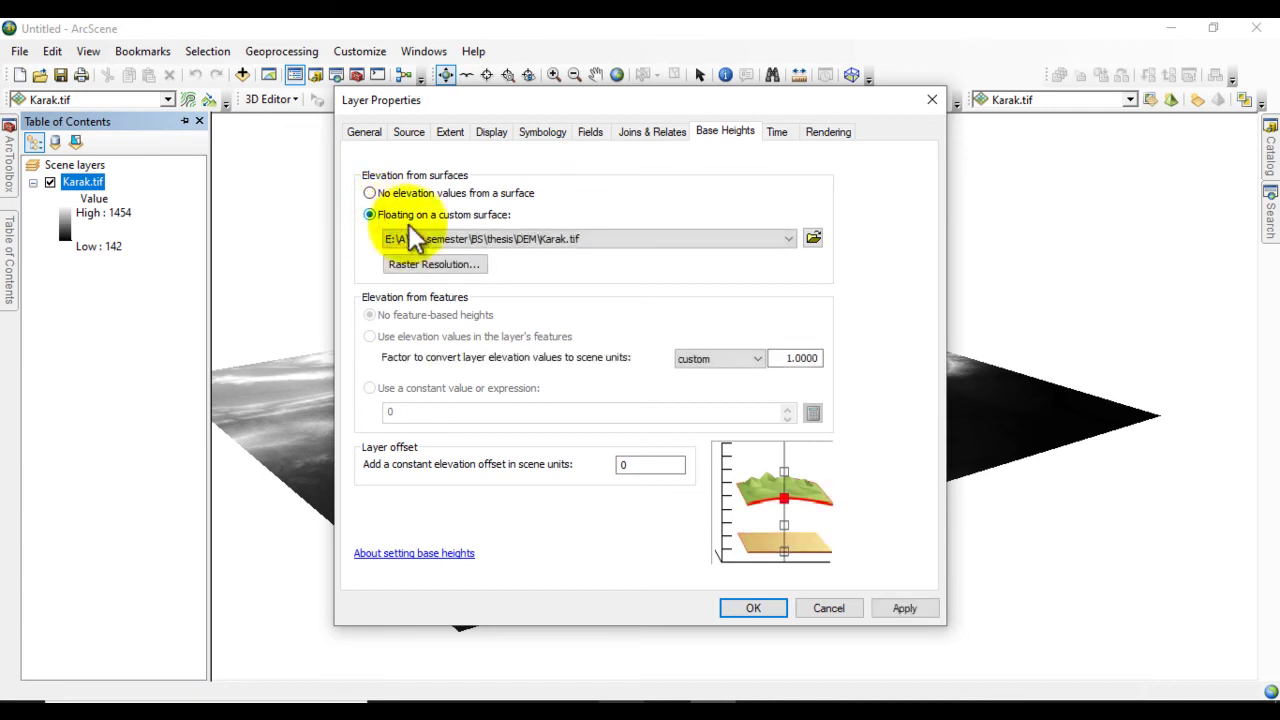
{"action": "left_click", "coordinate": [753, 608]}
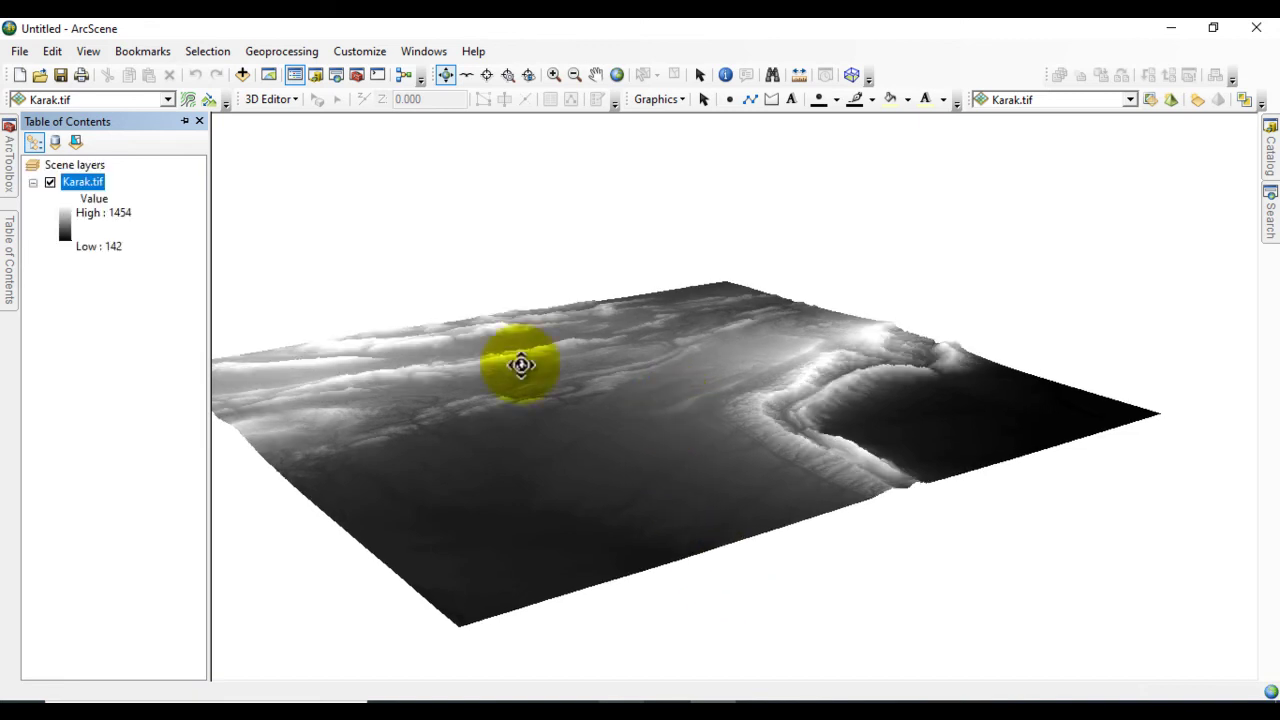
- Apply a vertical exaggeration calculated from extent in Scene Properties
{"action": "right_click", "coordinate": [78, 165]}
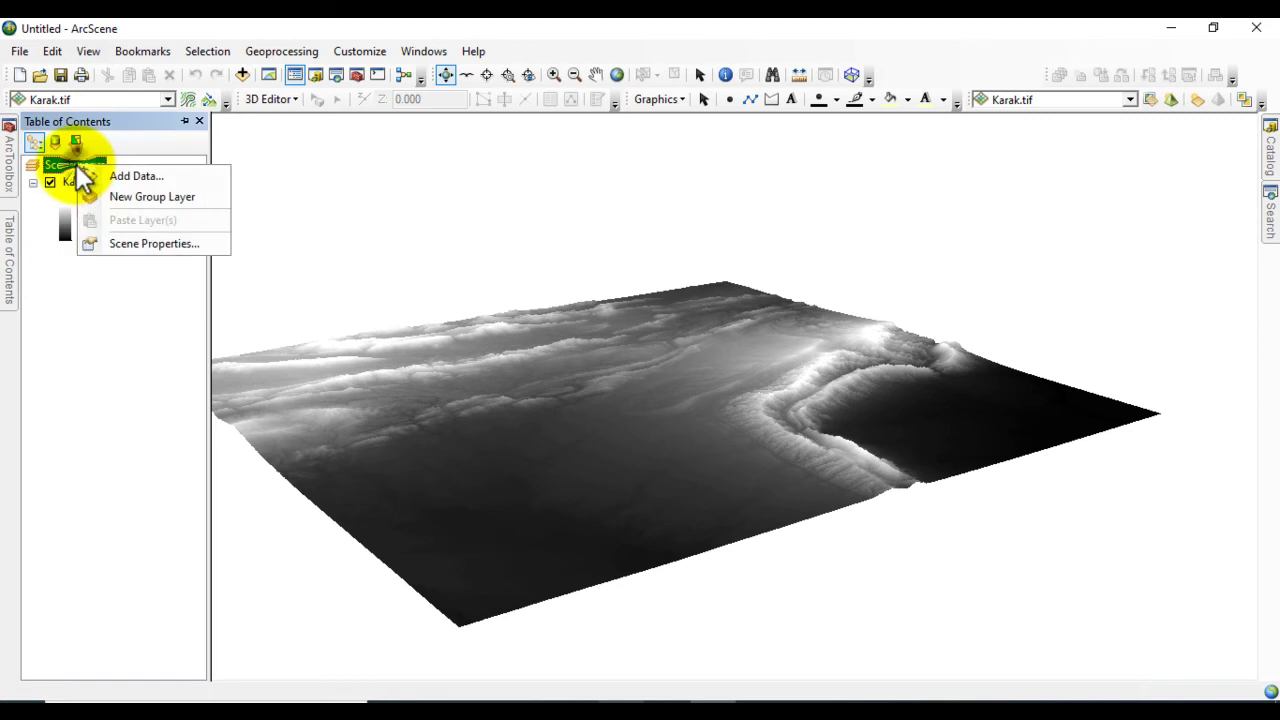
{"action": "left_click", "coordinate": [147, 245]}
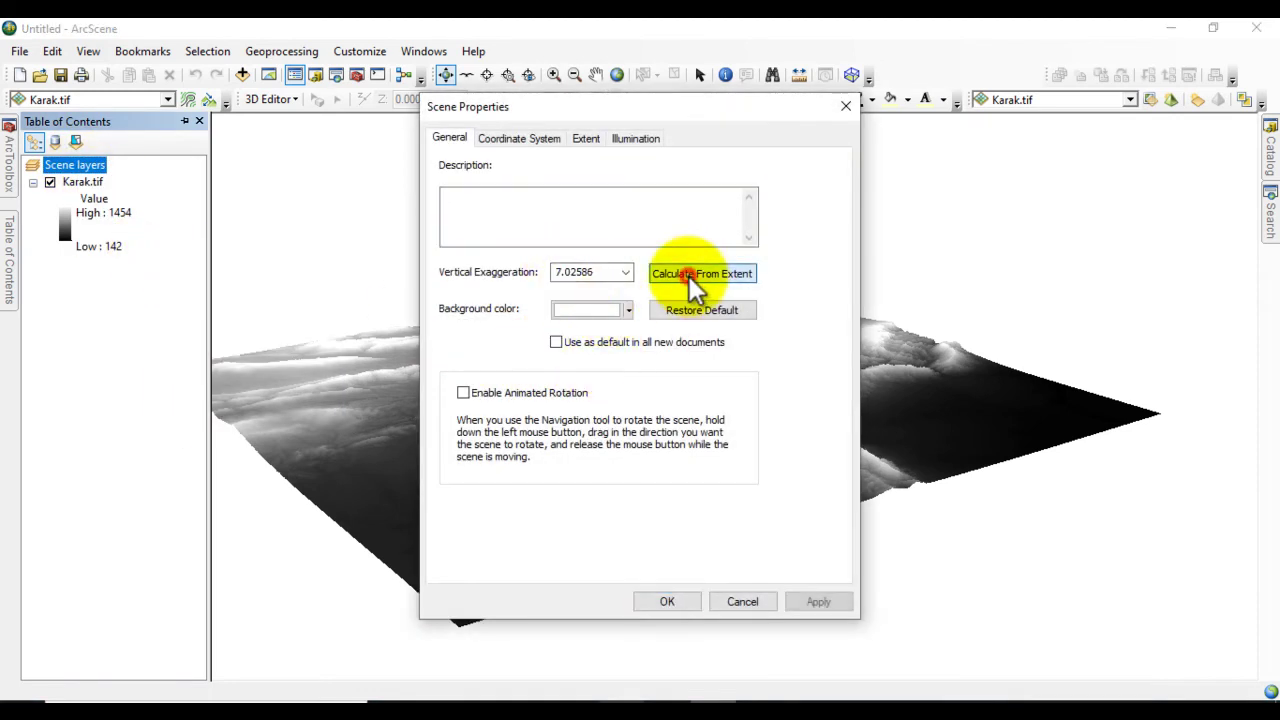
{"action": "left_click", "coordinate": [667, 601]}
{"action": "left_click", "coordinate": [588, 415]}
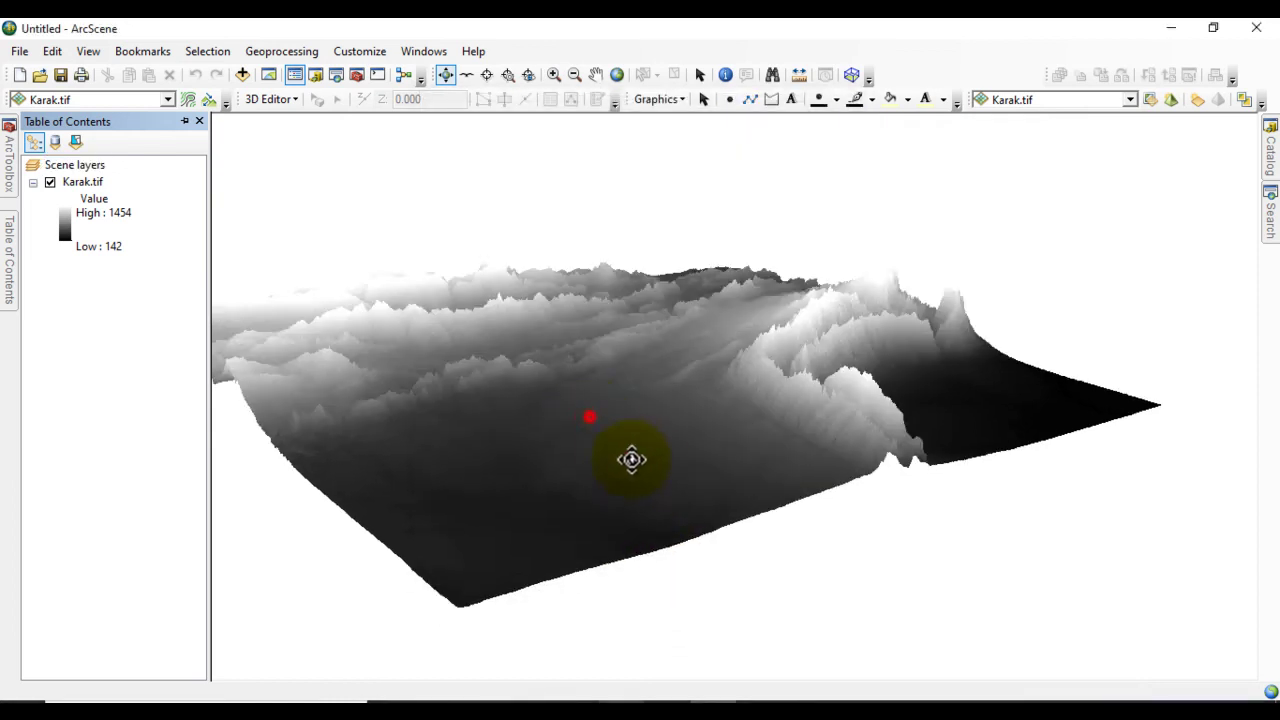
{"action": "mouse_move", "coordinate": [584, 432]}
{"action": "left_mouse_down"}
{"action": "mouse_move", "coordinate": [631, 451]}
{"action": "mouse_move", "coordinate": [606, 426]}
{"action": "mouse_move", "coordinate": [609, 394]}
{"action": "mouse_move", "coordinate": [581, 330]}
{"action": "mouse_move", "coordinate": [386, 320]}
{"action": "mouse_move", "coordinate": [114, 229]}
{"action": "left_mouse_up"}
- Recolour Karak.tif with the green-yellow-brown-white elevation colour ramp
{"action": "left_click", "coordinate": [67, 218]}
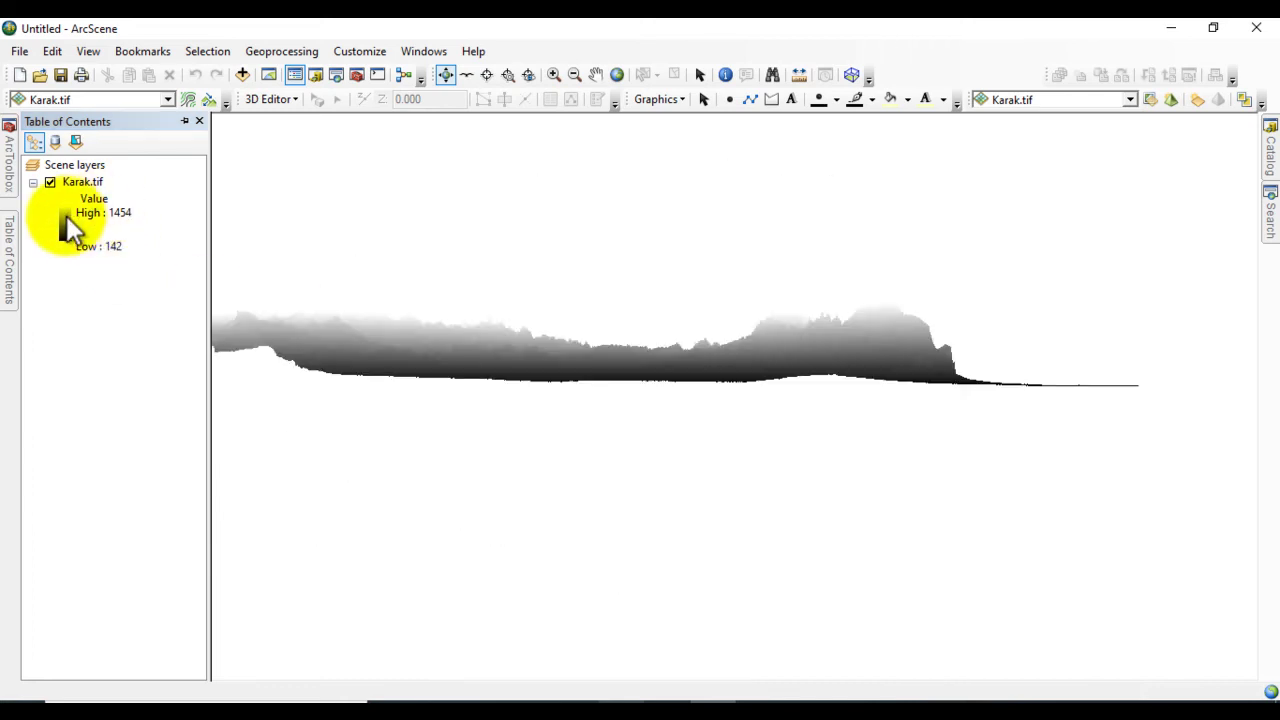
{"action": "left_click", "coordinate": [67, 218]}
{"action": "left_click", "coordinate": [154, 281]}
{"action": "left_click", "coordinate": [130, 238]}
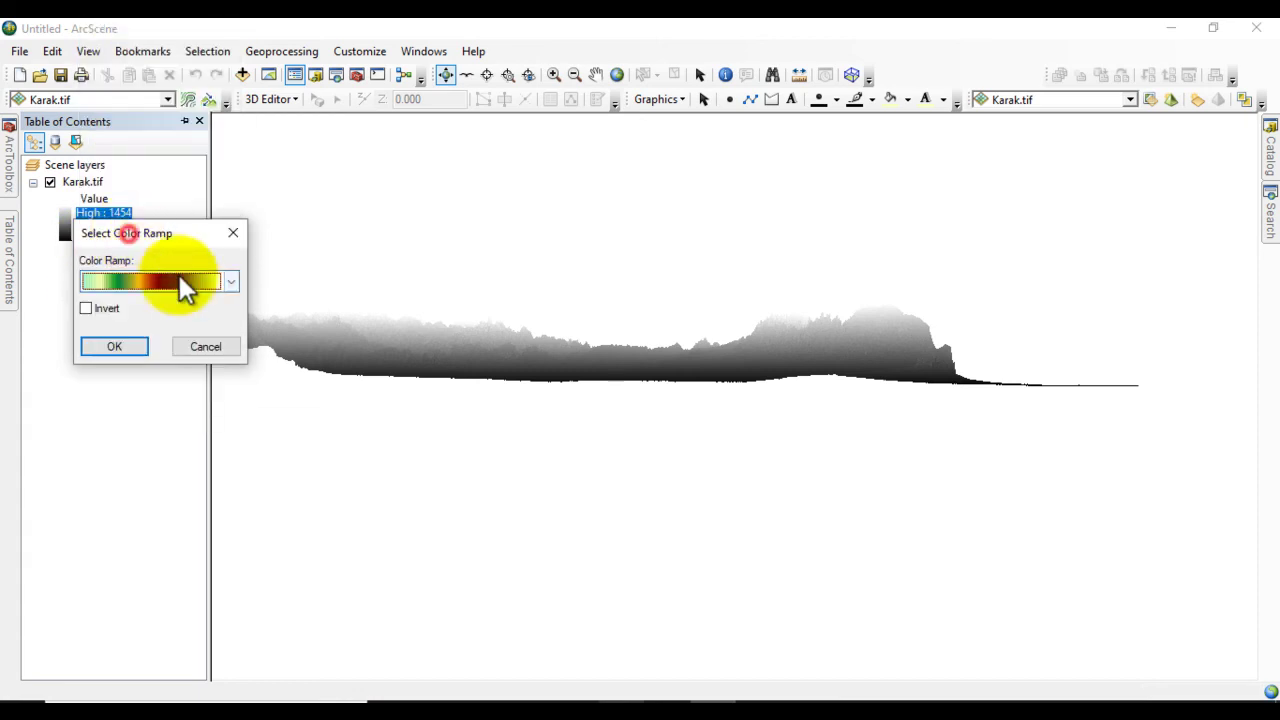
{"action": "left_click", "coordinate": [113, 339]}
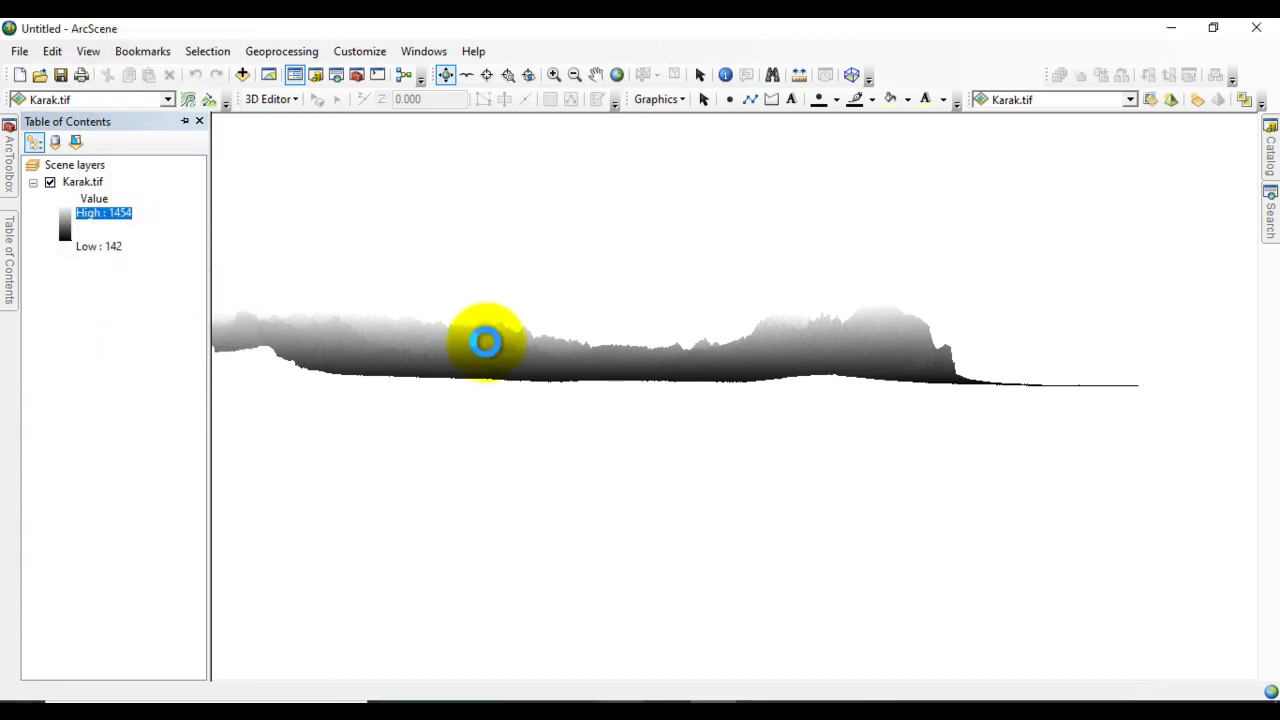
{"action": "left_click_drag", "start_coordinate": [487, 345], "coordinate": [526, 417]}
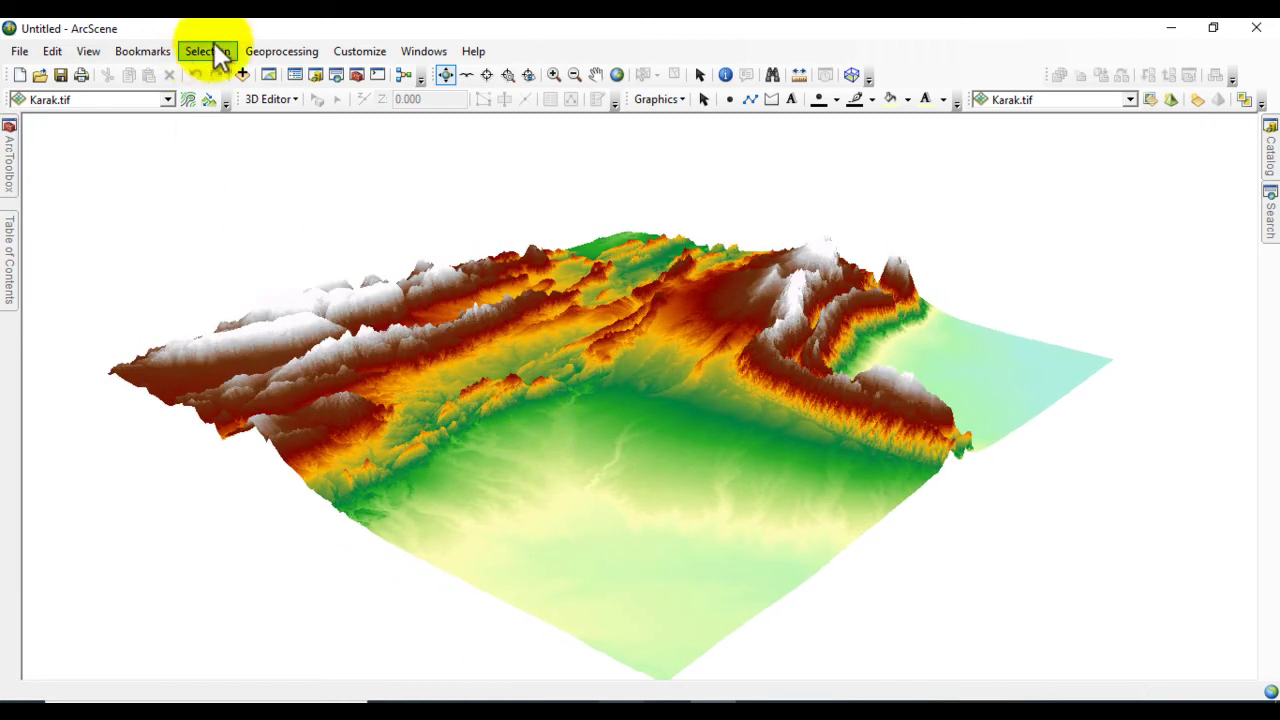
- Add the flood raster from flood > New File Geodatabase.gdb to the scene
{"action": "left_click", "coordinate": [243, 73]}
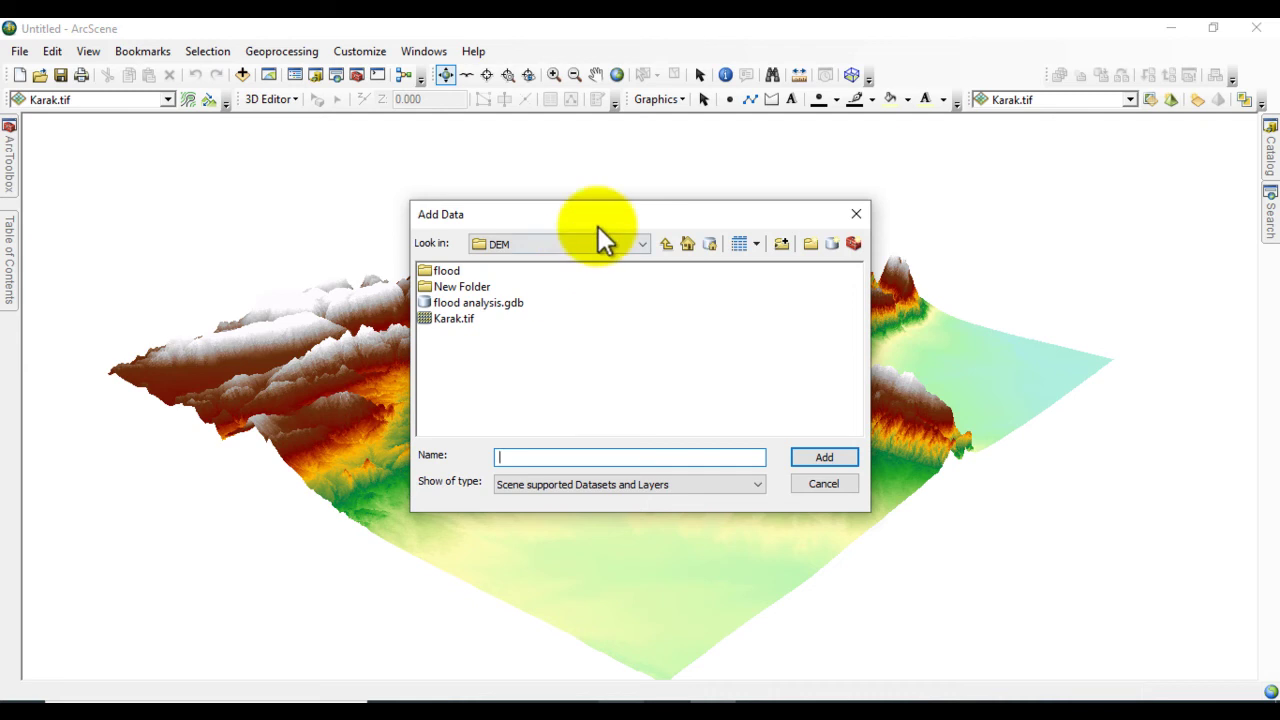
{"action": "double_click", "coordinate": [438, 272]}
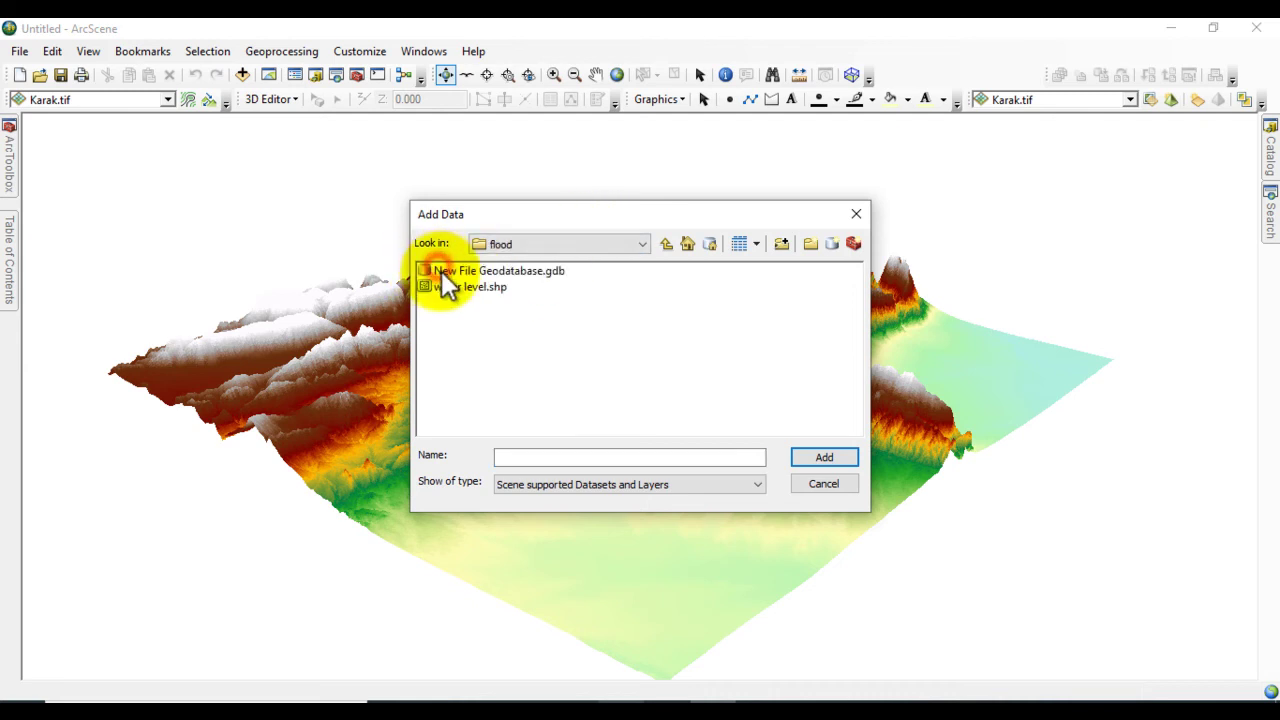
{"action": "double_click", "coordinate": [455, 274]}
{"action": "left_click", "coordinate": [449, 270]}
{"action": "left_click", "coordinate": [816, 455]}
{"action": "left_click_drag", "start_coordinate": [679, 406], "coordinate": [517, 377]}
- Set the flood layer's base heights to float on its own custom surface
{"action": "mouse_move", "coordinate": [11, 263]}
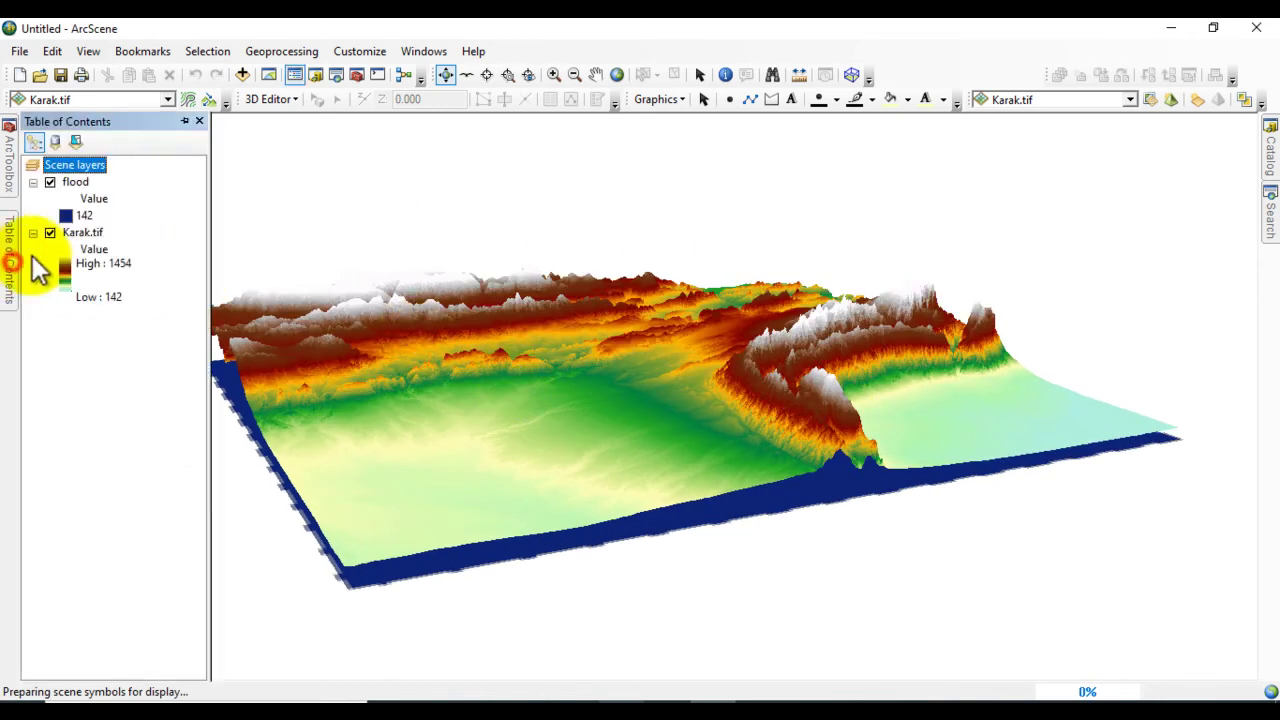
{"action": "double_click", "coordinate": [75, 182]}
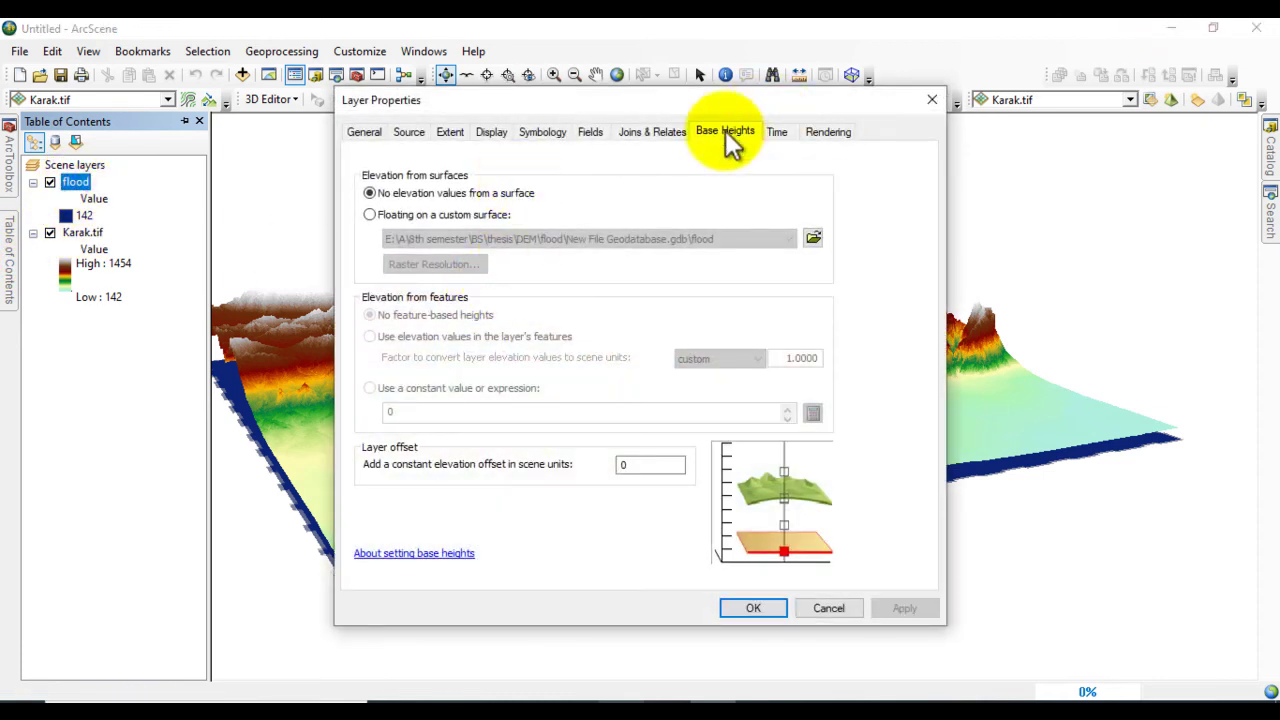
{"action": "left_click", "coordinate": [368, 214]}
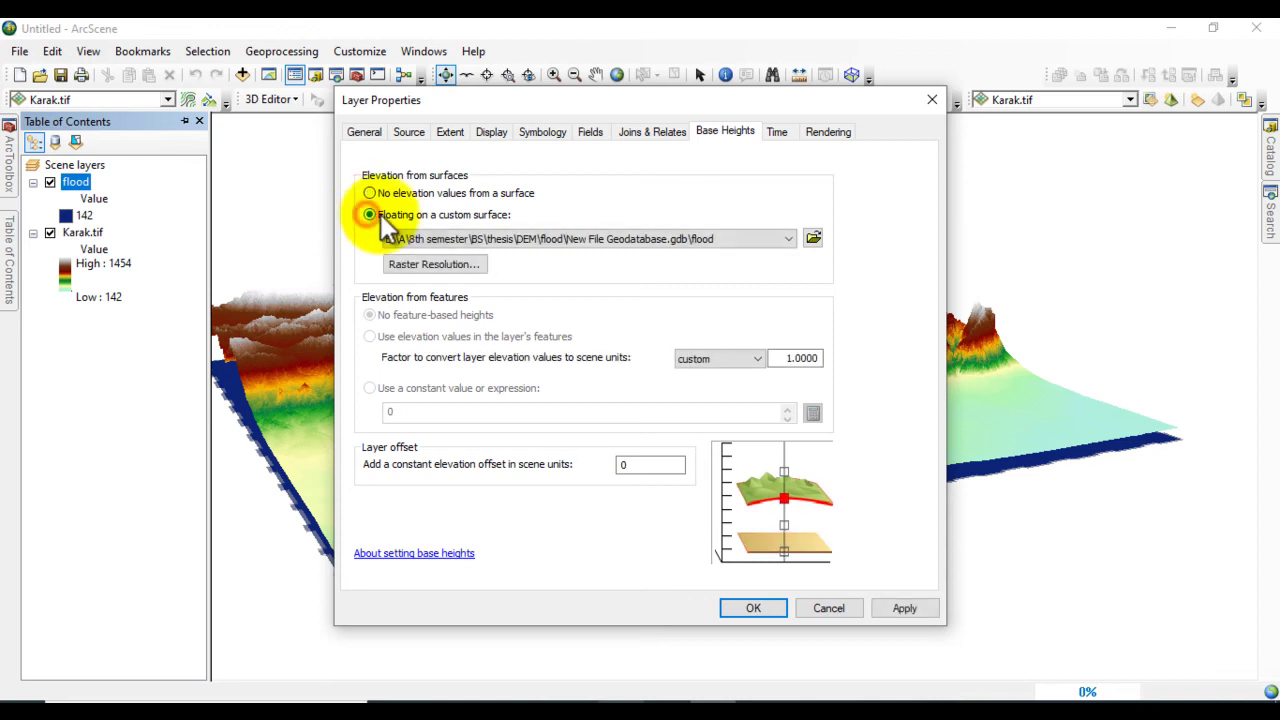
{"action": "left_click", "coordinate": [752, 608]}
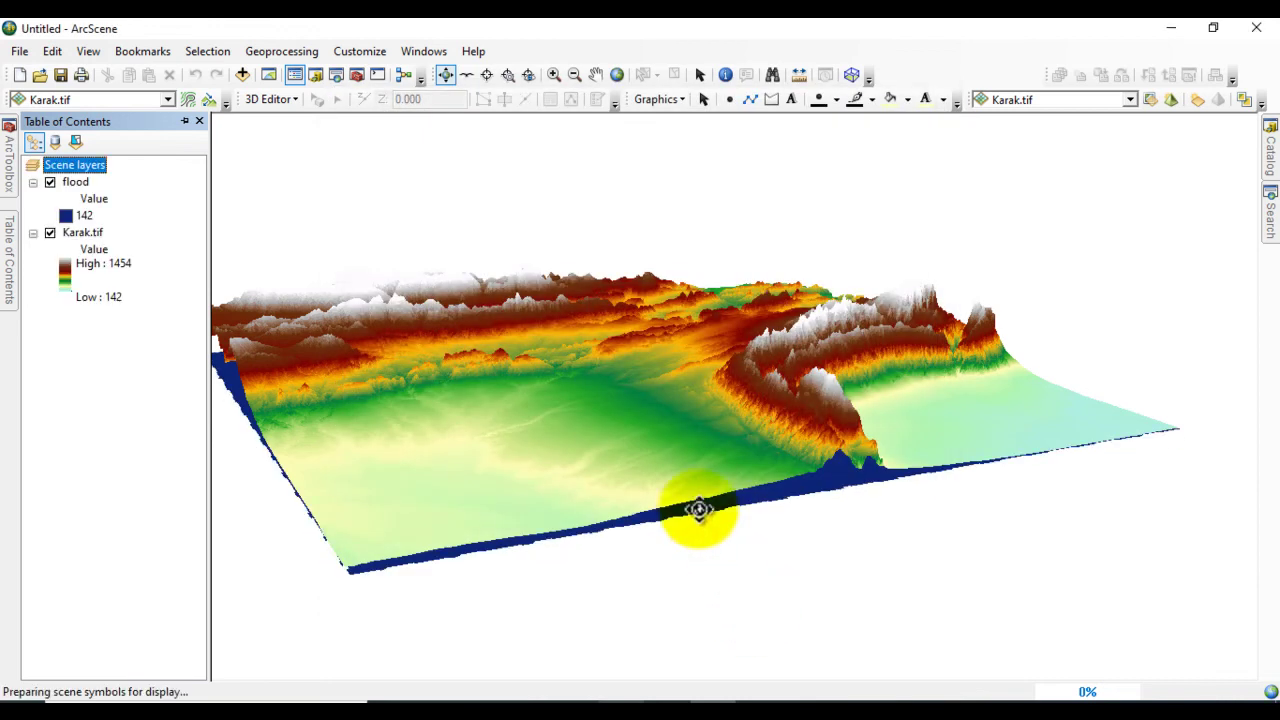
- Give the flood layer a bright blue fill and auto-hide the table of contents
{"action": "double_click", "coordinate": [66, 216]}
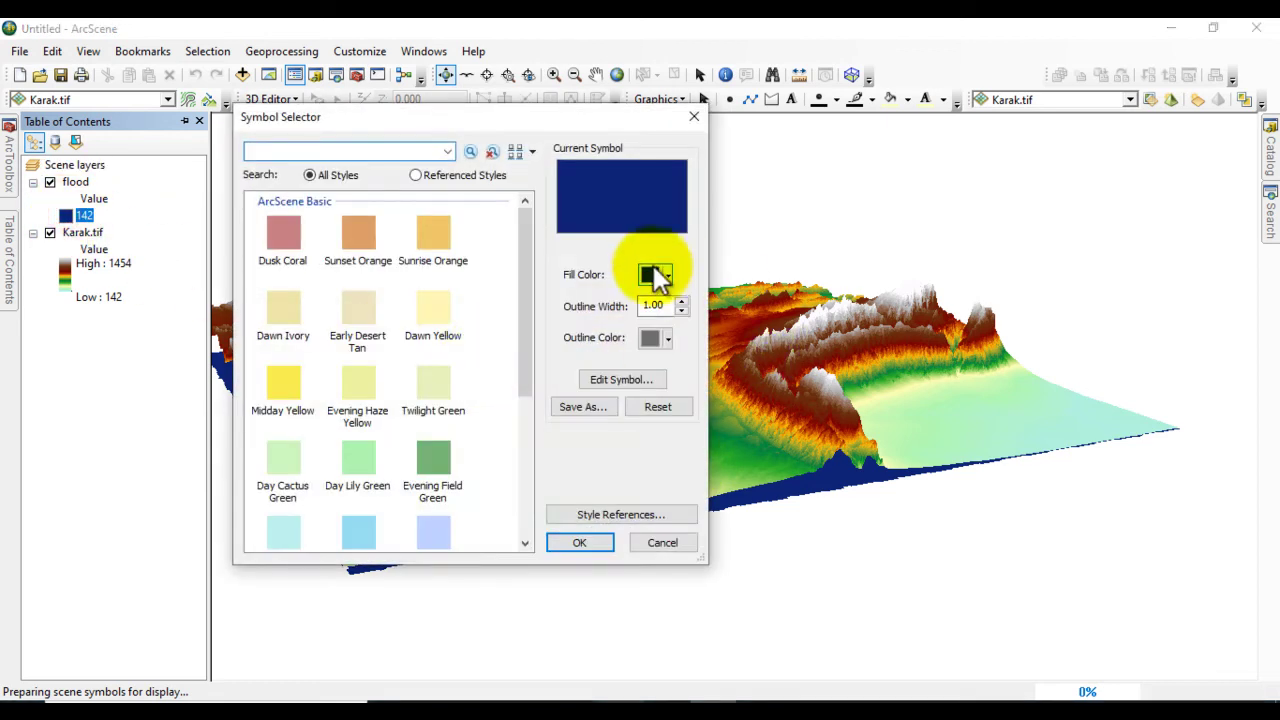
{"action": "left_click", "coordinate": [652, 276]}
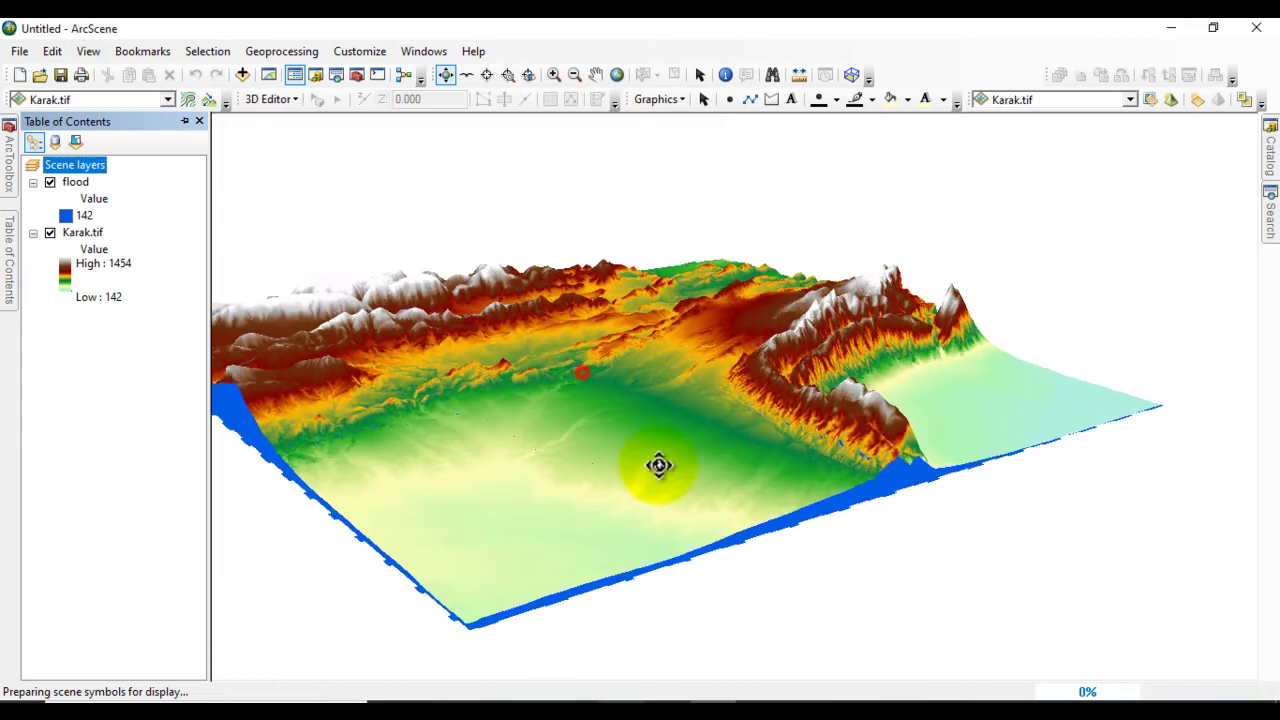
{"action": "left_click_drag", "start_coordinate": [657, 466], "coordinate": [652, 487]}
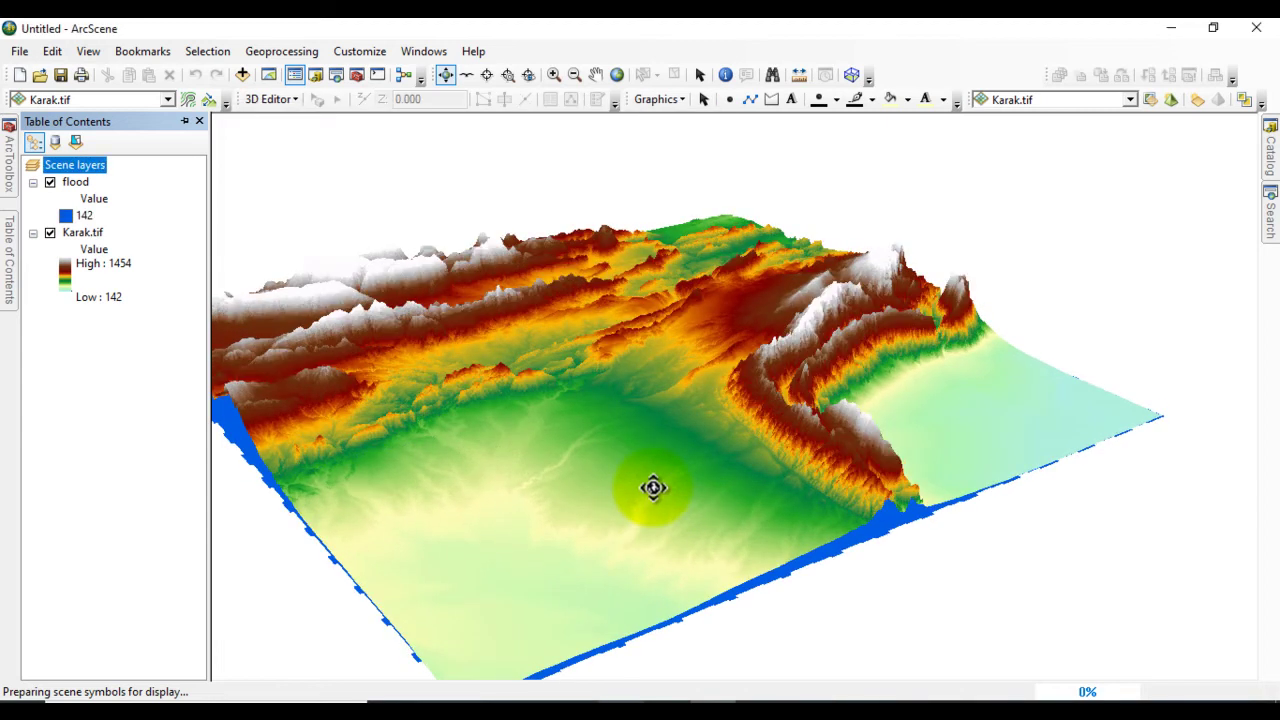
{"action": "left_click", "coordinate": [183, 122]}
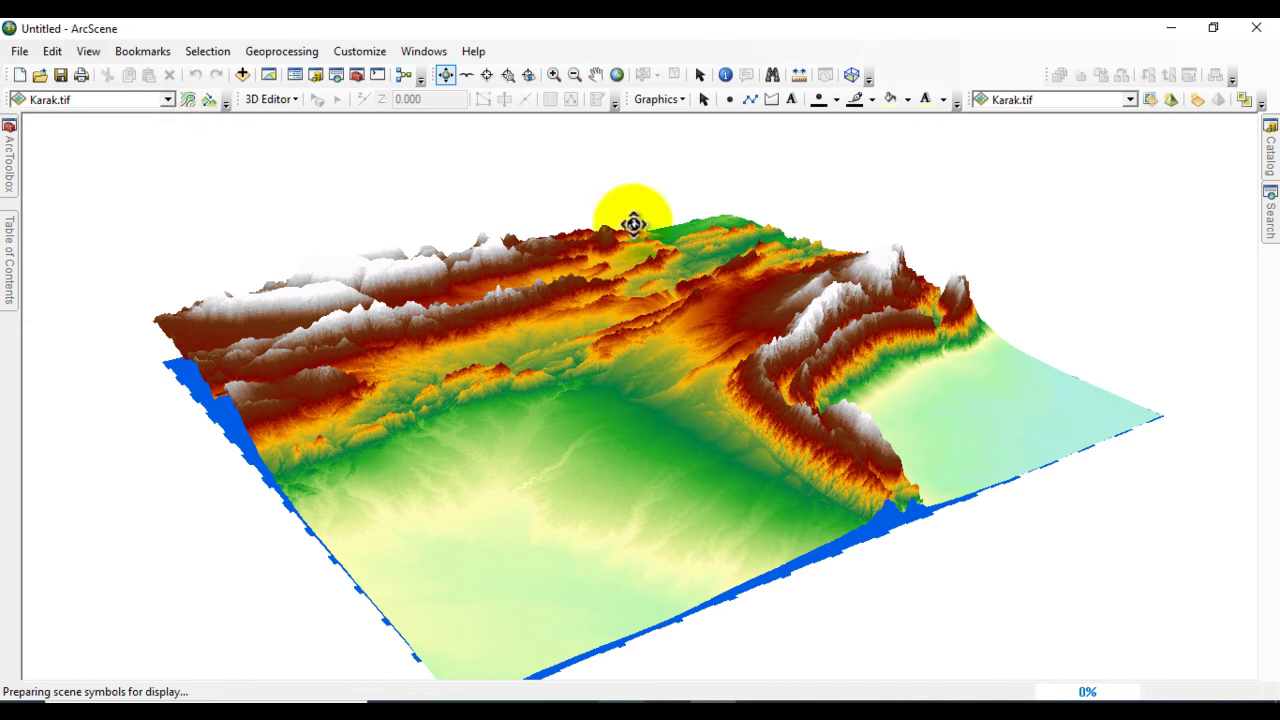
- Show the Animation toolbar and open Animation Manager with Layer keyframes selected
{"action": "right_click", "coordinate": [550, 53]}
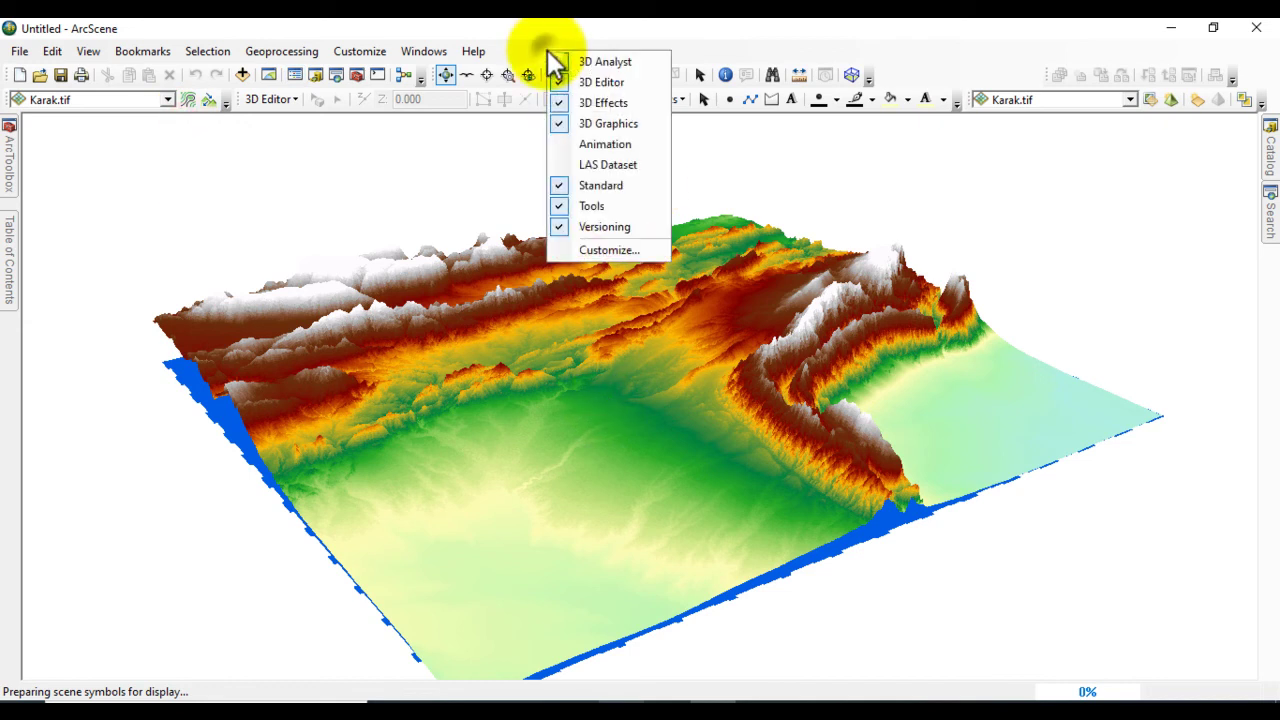
{"action": "left_click", "coordinate": [584, 145]}
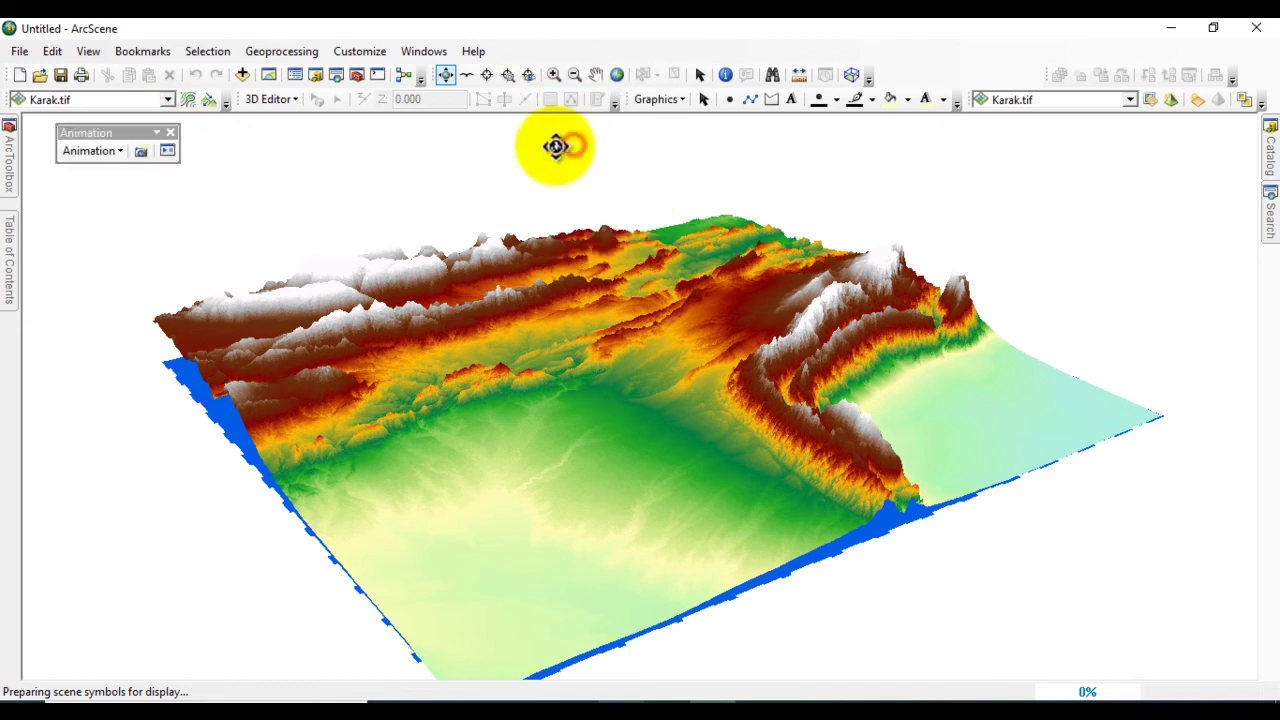
{"action": "left_click", "coordinate": [120, 152]}
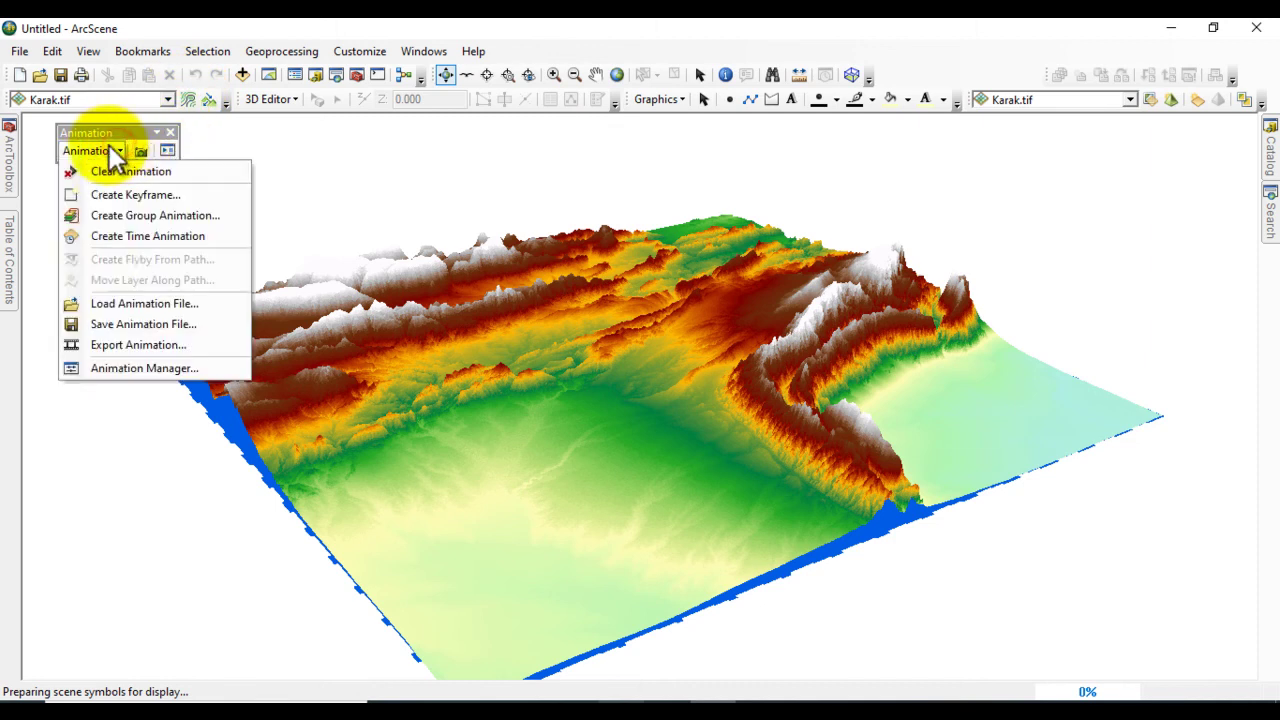
{"action": "left_click", "coordinate": [114, 368]}
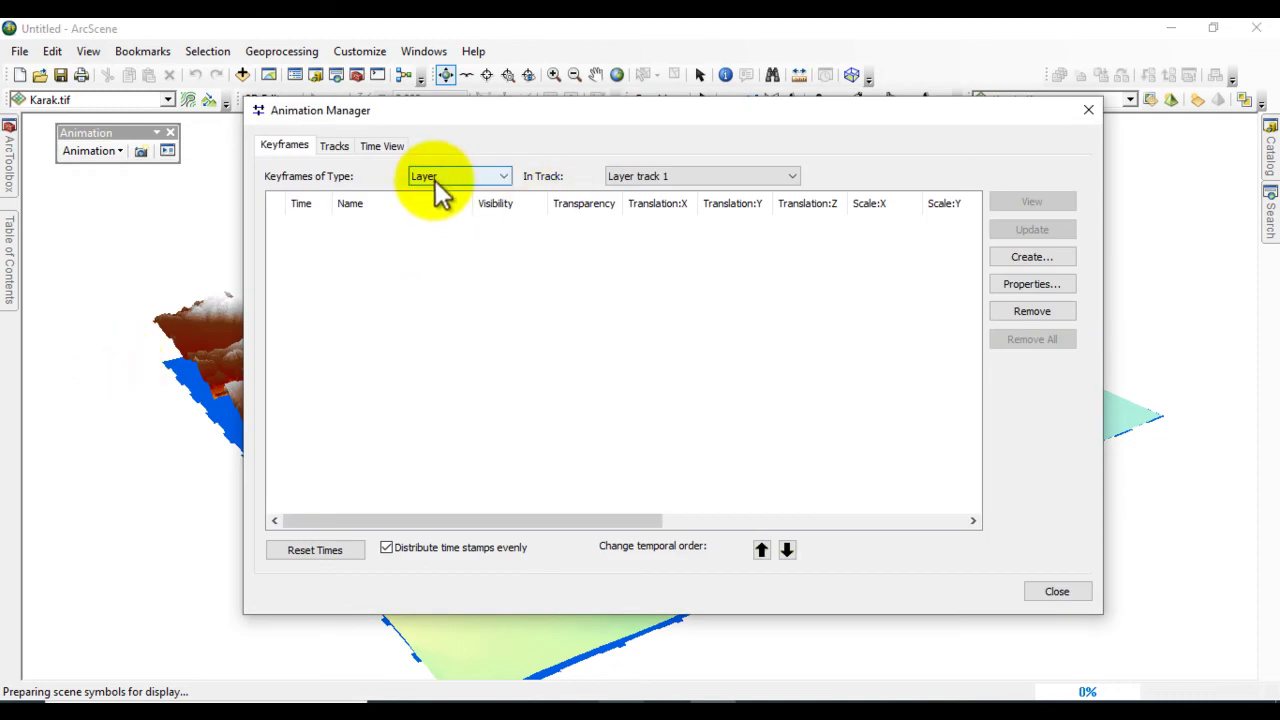
{"action": "left_click", "coordinate": [472, 178]}
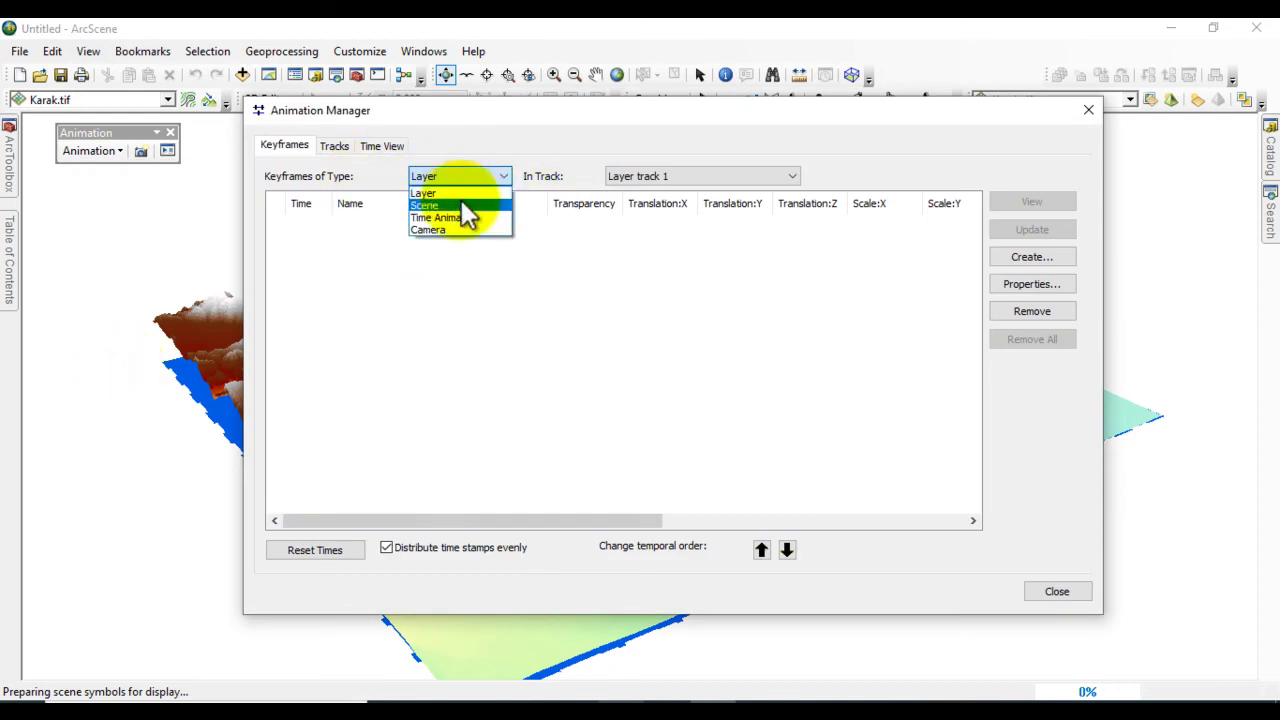
{"action": "left_click", "coordinate": [443, 193]}
- Create eleven layer keyframes for the flood layer on Layer track 1
{"action": "left_click", "coordinate": [1029, 259]}
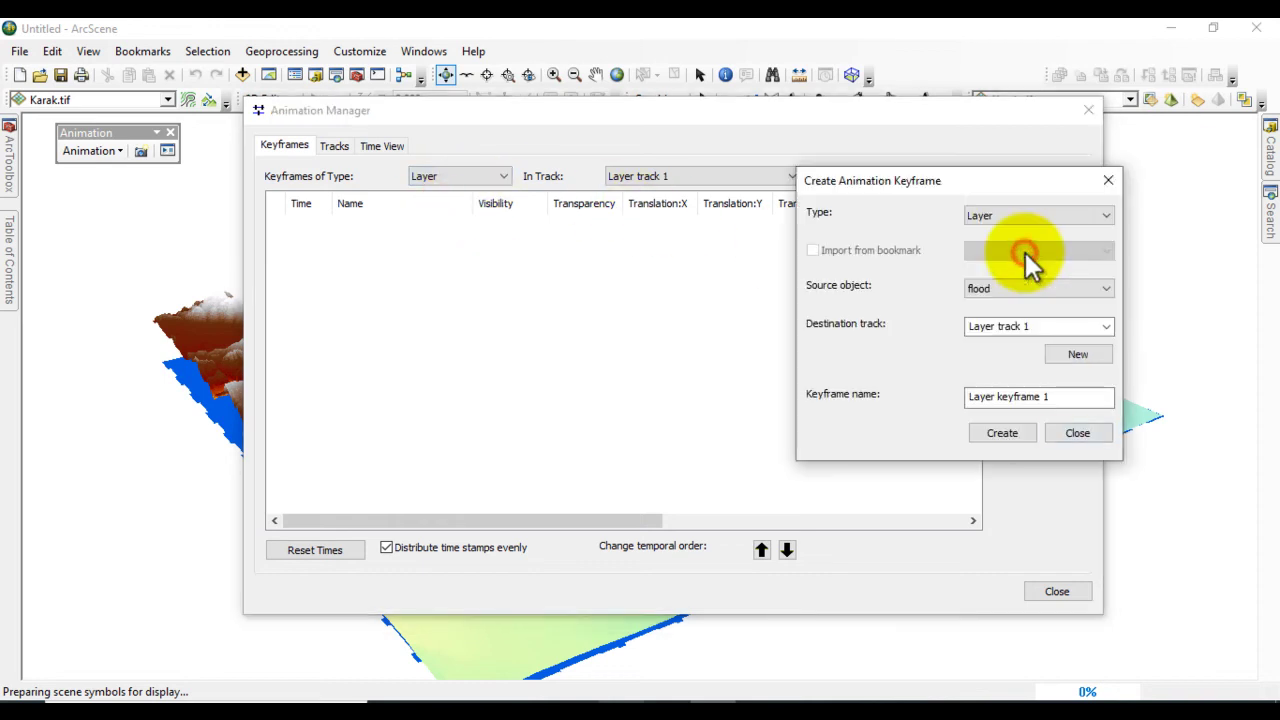
{"action": "left_click", "coordinate": [1003, 433]}
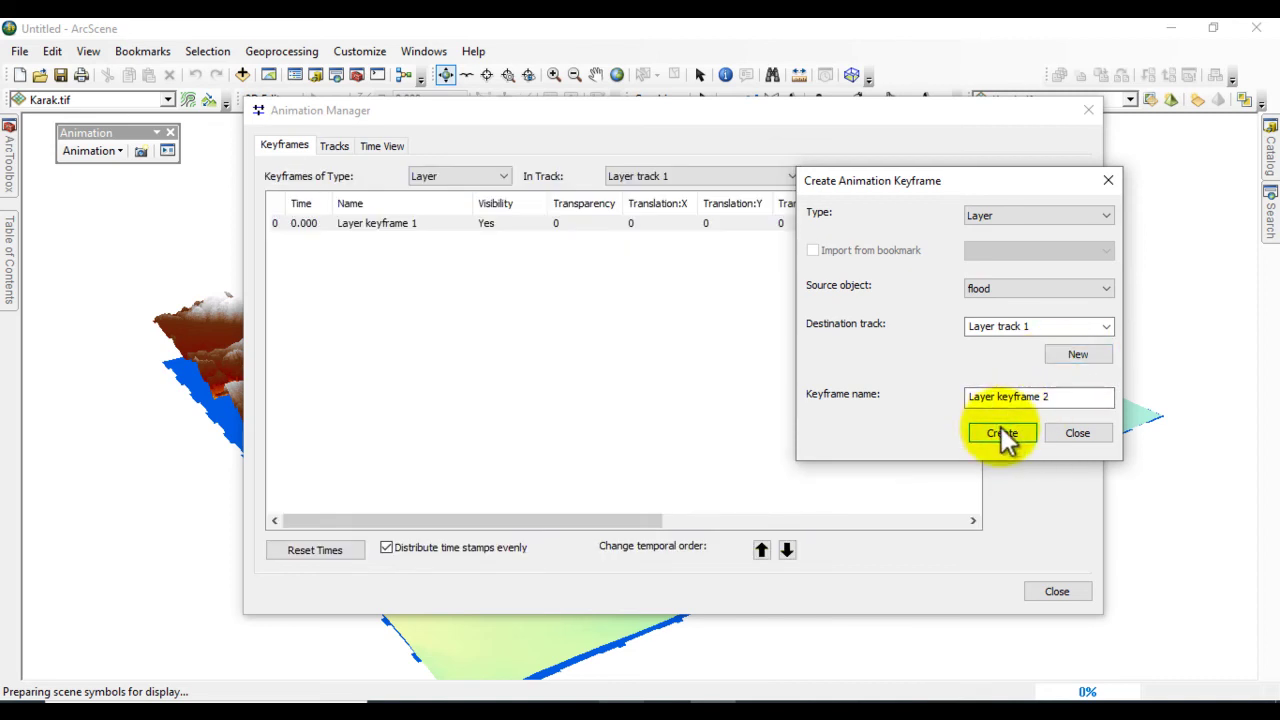
{"action": "left_click_drag", "start_coordinate": [1017, 178], "coordinate": [1072, 186]}
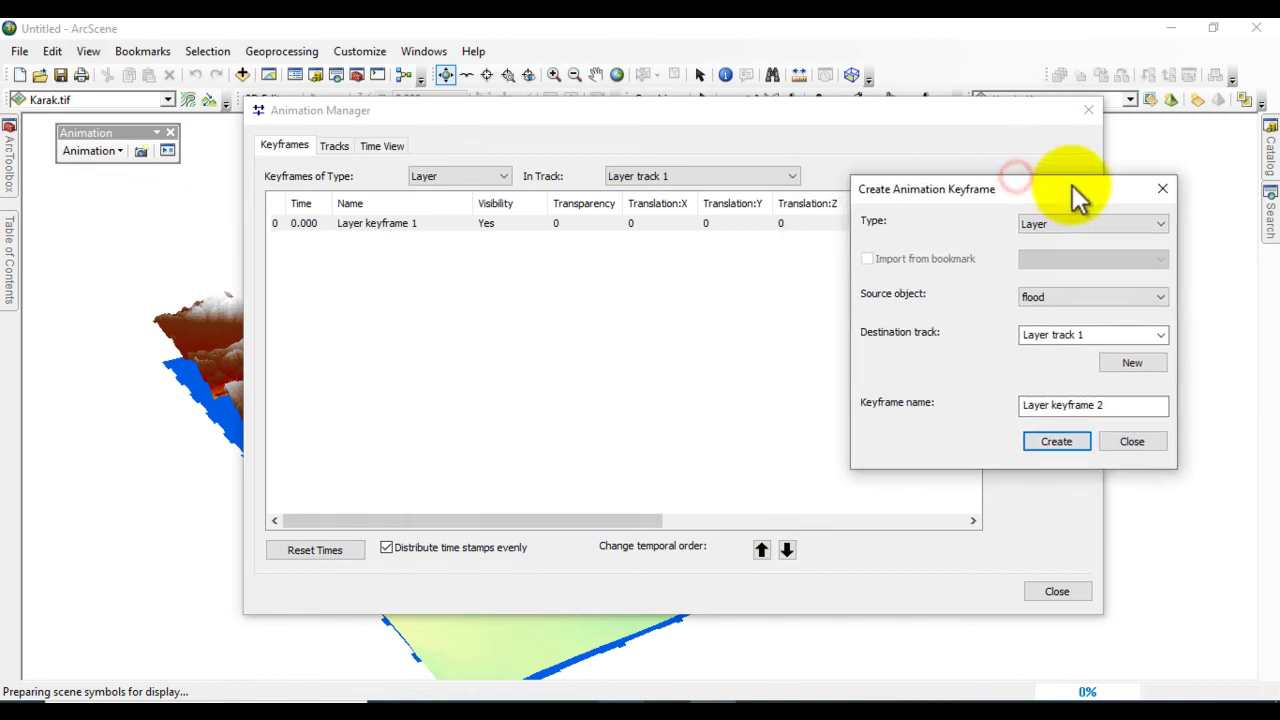
{"action": "left_click", "coordinate": [1052, 441]}
{"action": "left_click", "coordinate": [1049, 440]}
{"action": "left_click", "coordinate": [1050, 440]}
{"action": "left_click", "coordinate": [1050, 440]}
{"action": "left_click", "coordinate": [1050, 440]}
{"action": "left_click", "coordinate": [1050, 440]}
{"action": "left_click", "coordinate": [1050, 440]}
{"action": "left_click", "coordinate": [1050, 440]}
{"action": "left_click", "coordinate": [1050, 440]}
{"action": "left_click", "coordinate": [1050, 440]}
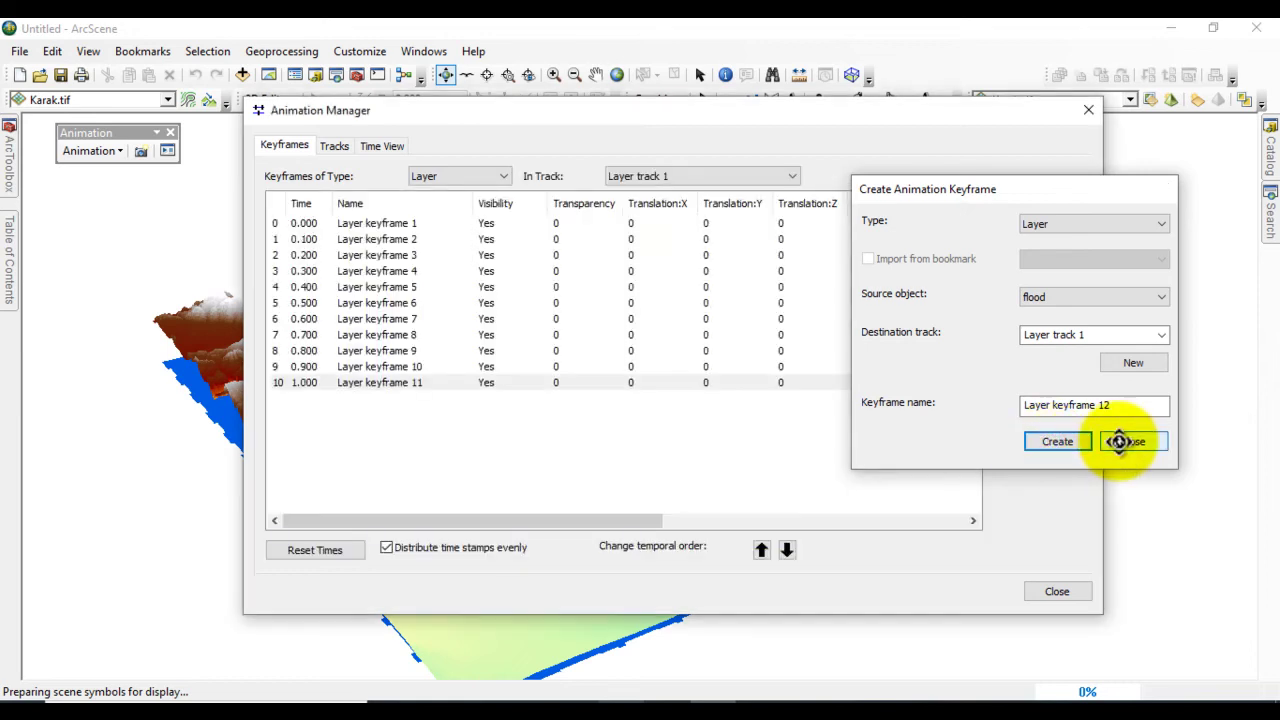
{"action": "left_click", "coordinate": [1122, 442]}
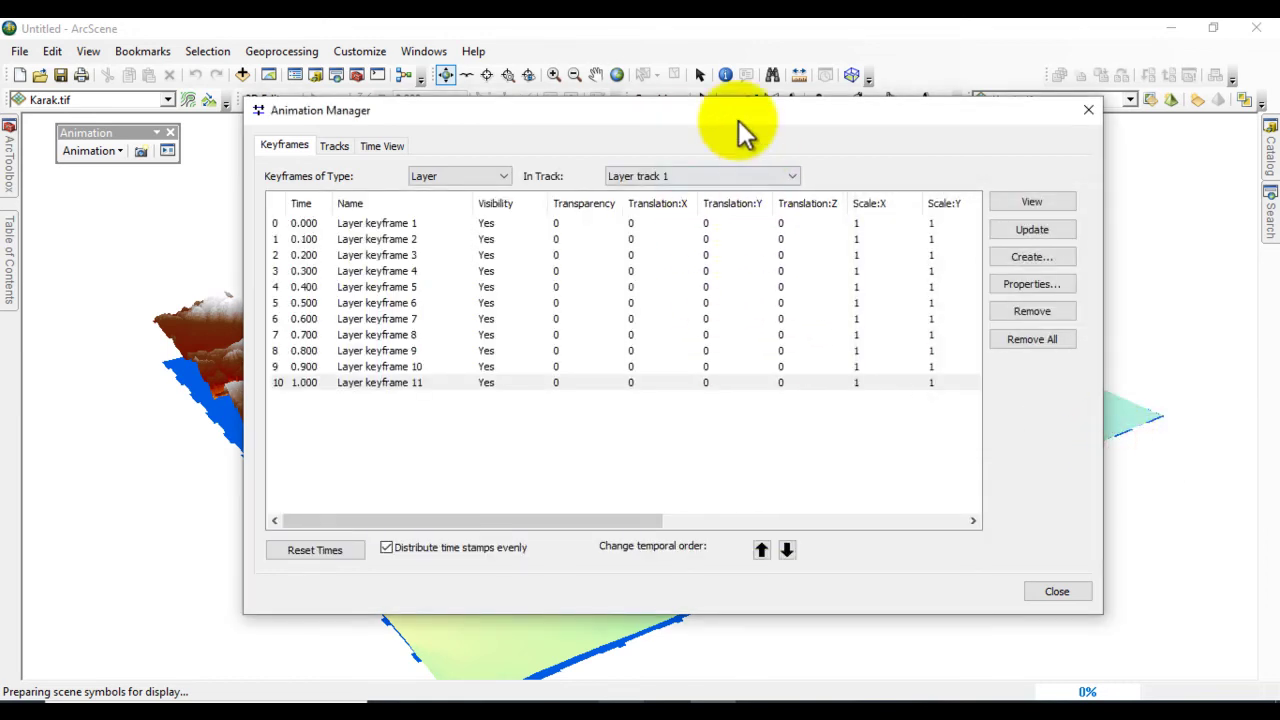
- Enter Translation:Z values 140, 200, 250 and 300 for flood keyframes 1–4
{"action": "left_click_drag", "start_coordinate": [699, 106], "coordinate": [653, 88]}
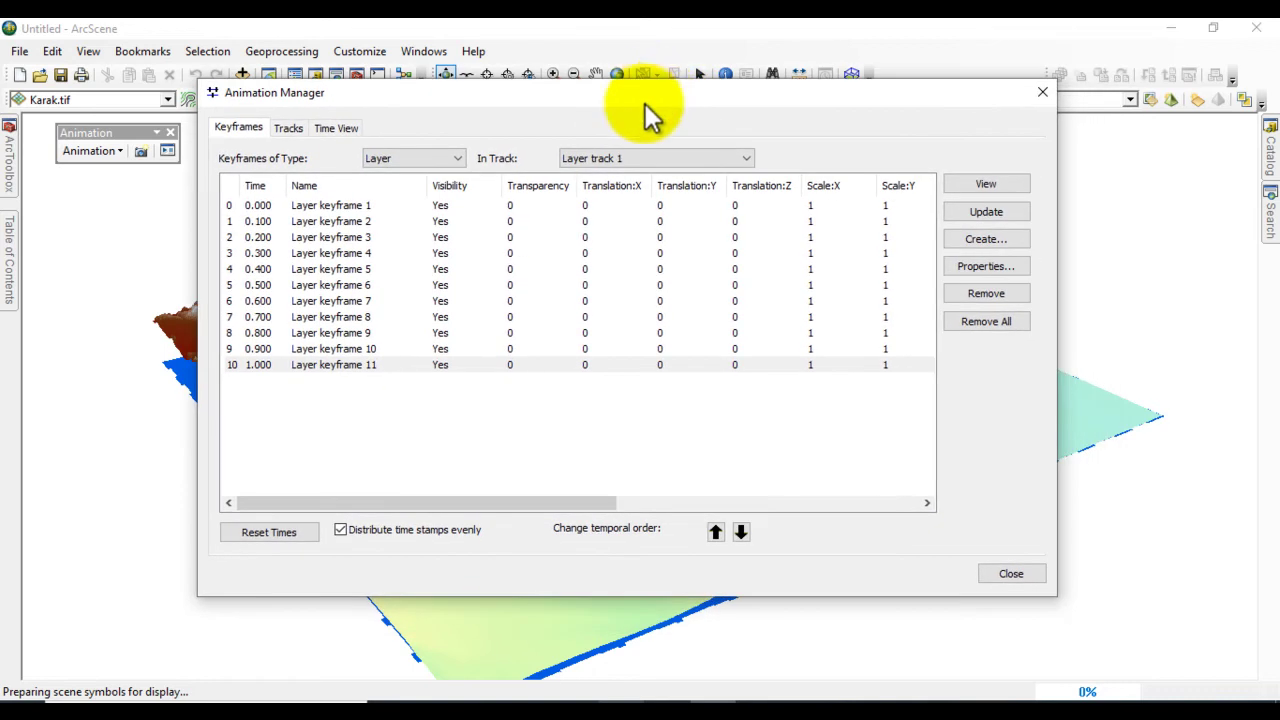
{"action": "left_click", "coordinate": [11, 257]}
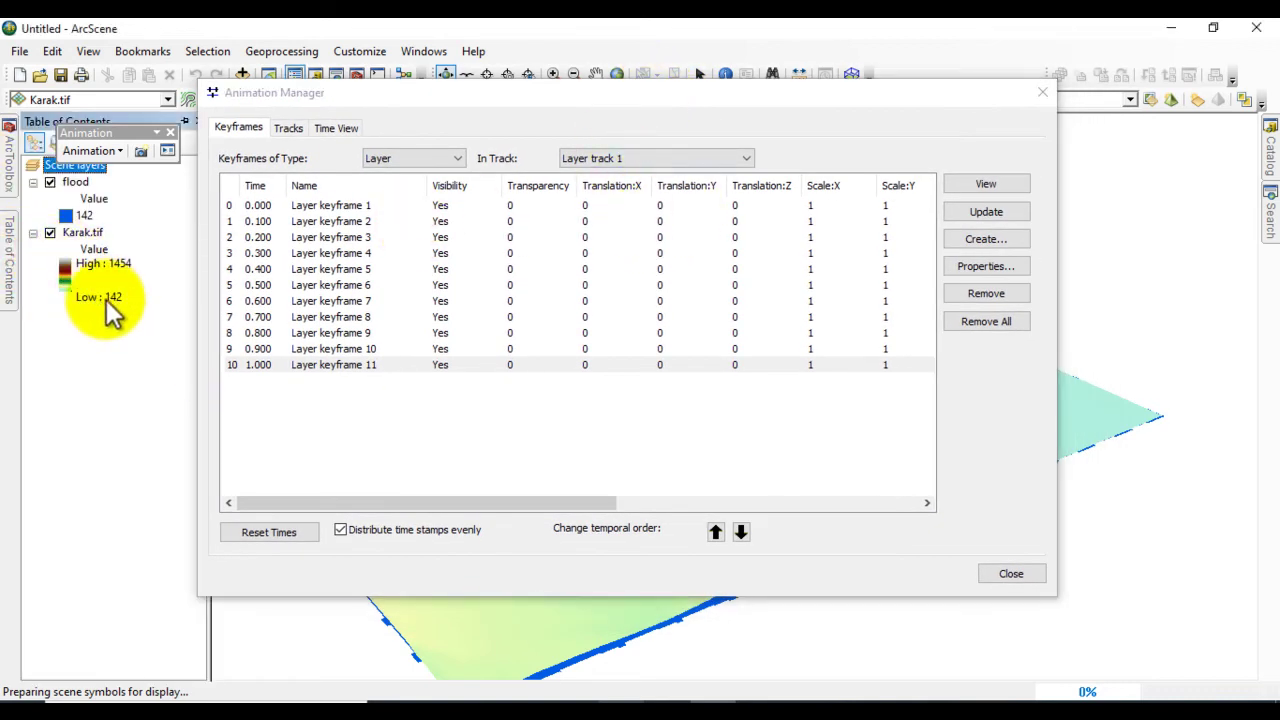
{"action": "double_click", "coordinate": [735, 205]}
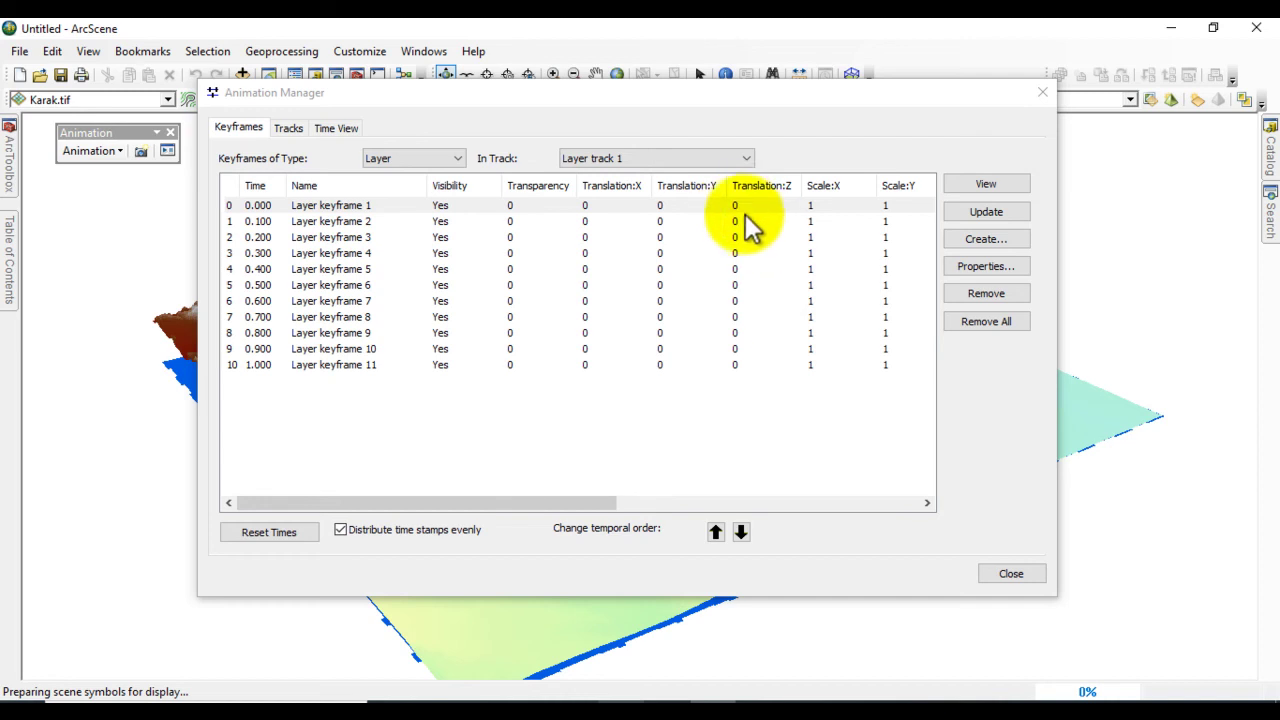
{"action": "left_click", "coordinate": [745, 206]}
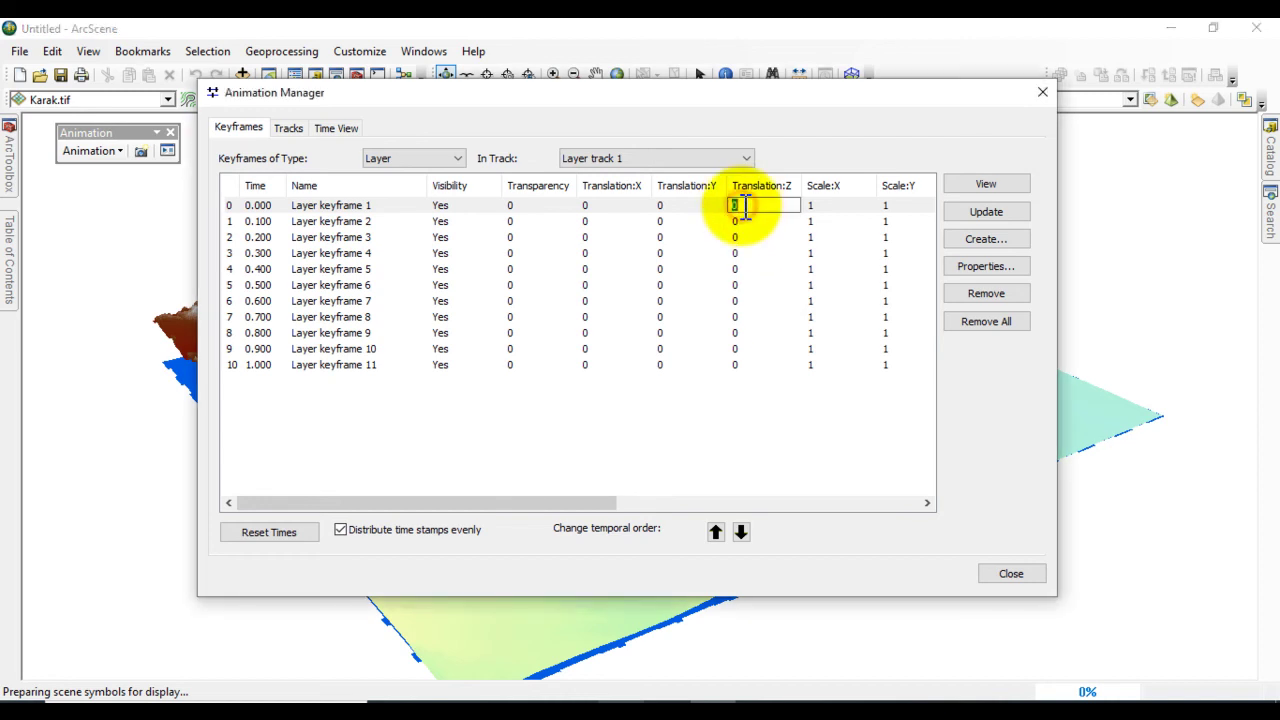
{"action": "type", "text": "140"}
{"action": "left_click", "coordinate": [750, 221]}
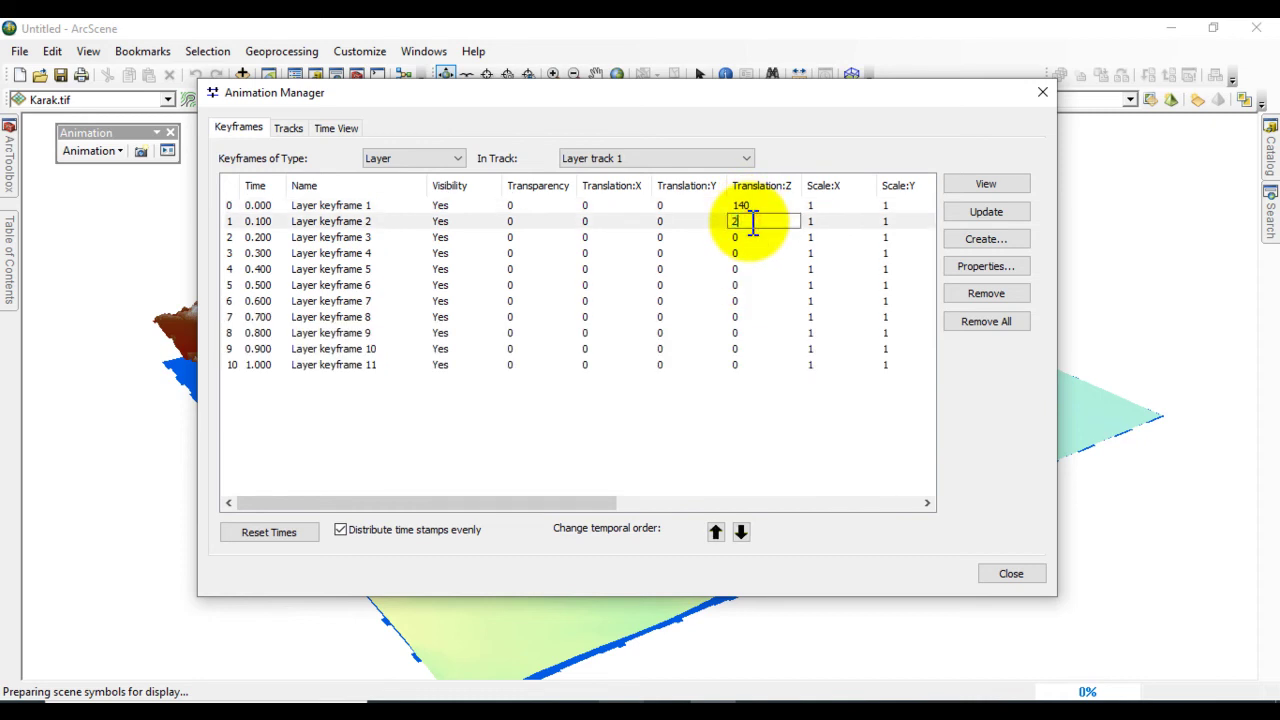
{"action": "left_click", "coordinate": [748, 237]}
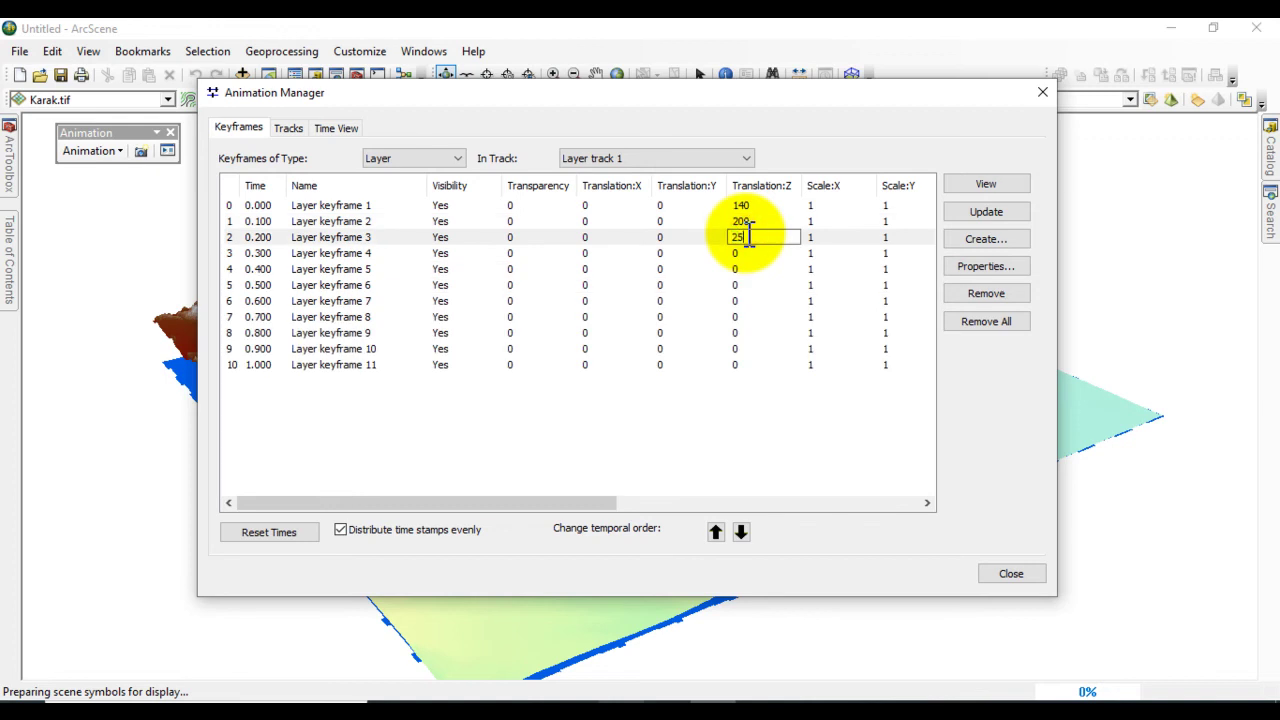
{"action": "left_click", "coordinate": [748, 253]}
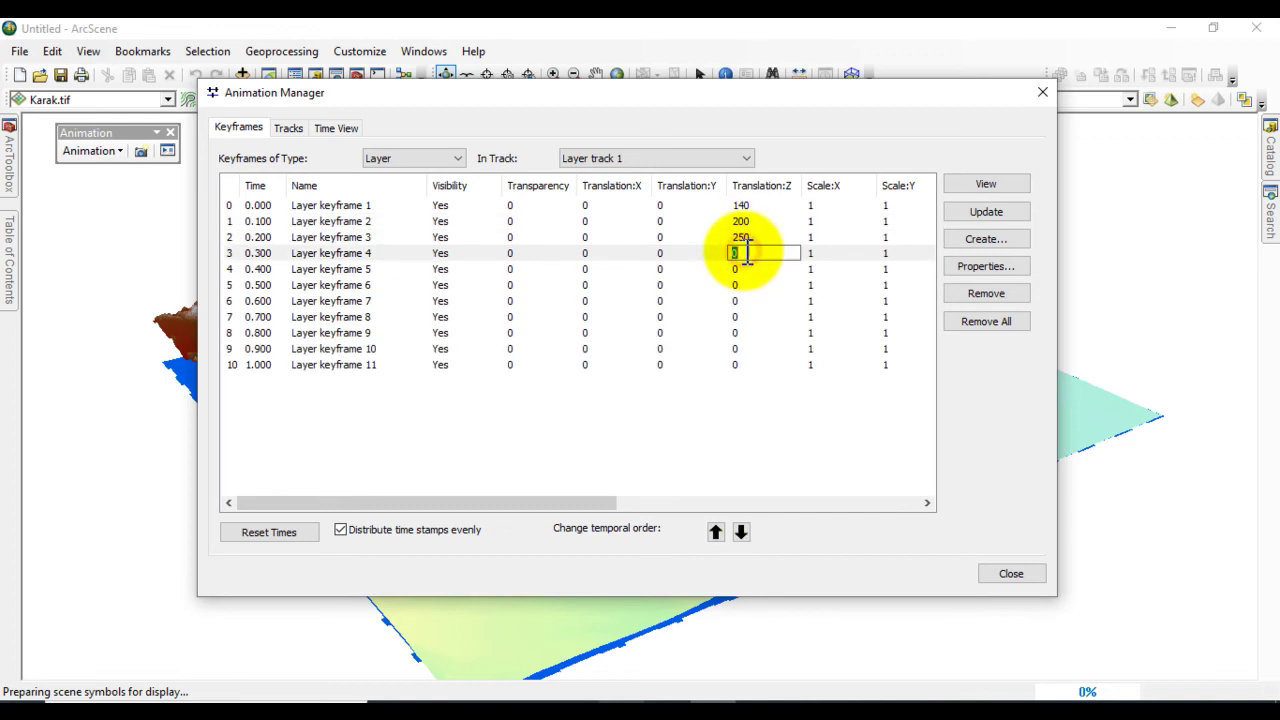
{"action": "type", "text": "300"}
{"action": "left_click", "coordinate": [748, 269]}
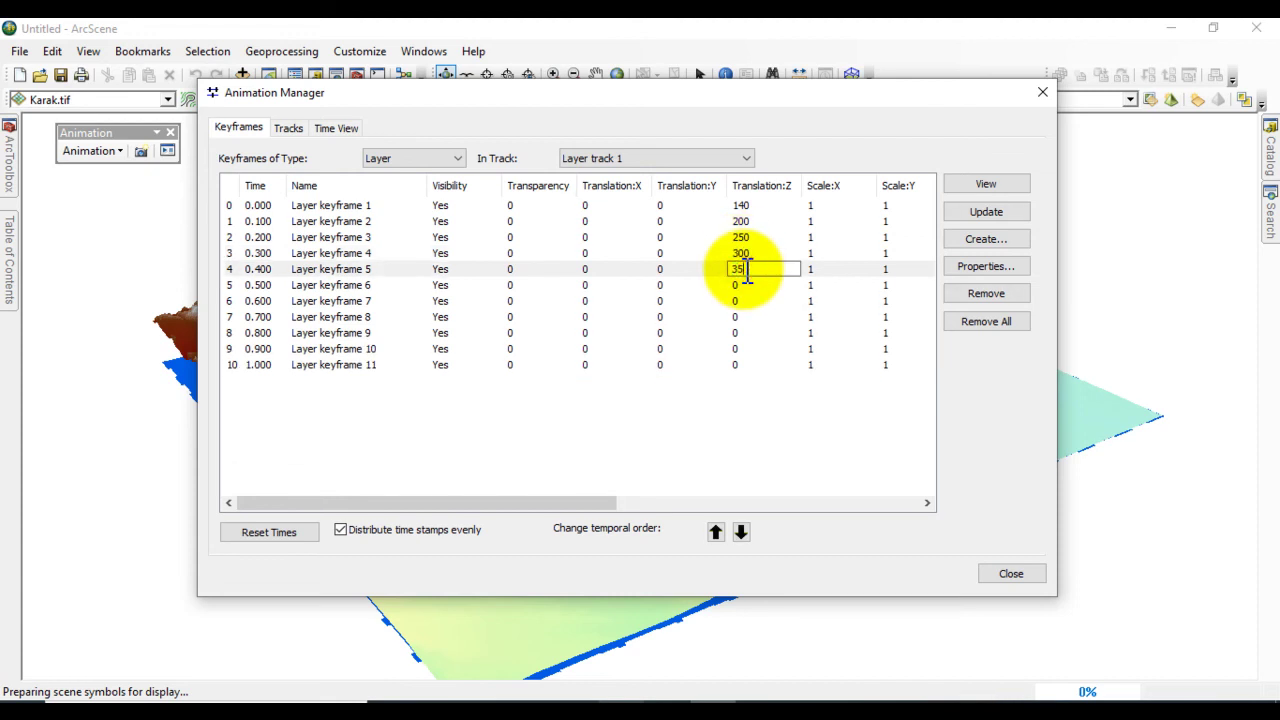
- Enter Translation:Z values 350, 400, 450, 500, 550 and 600 for keyframes 5–10
{"action": "left_click", "coordinate": [745, 285]}
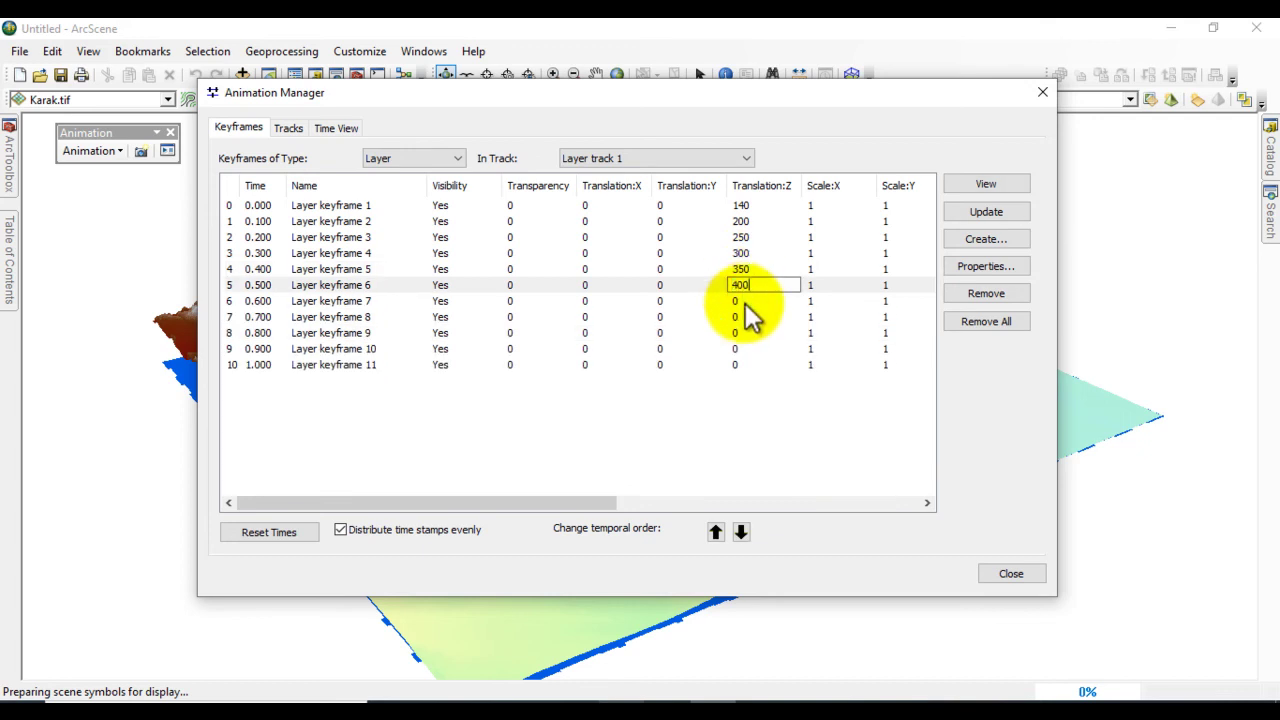
{"action": "left_click", "coordinate": [744, 300]}
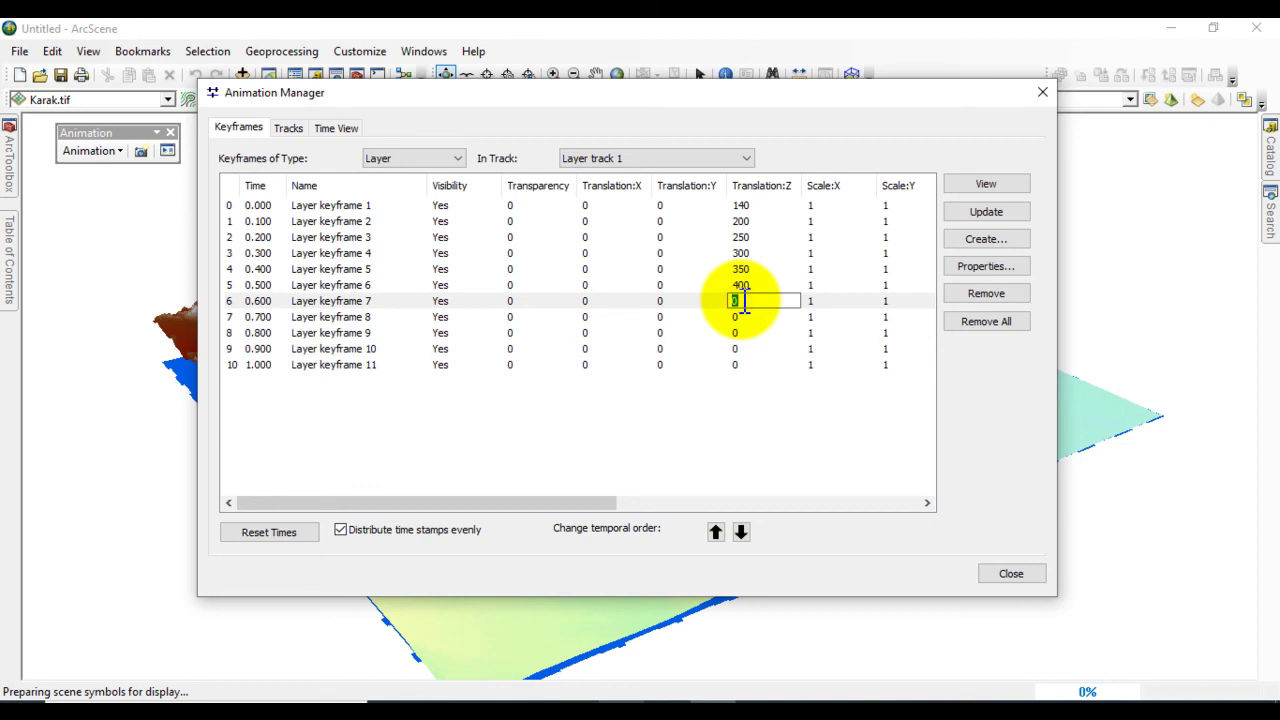
{"action": "type", "text": "450"}
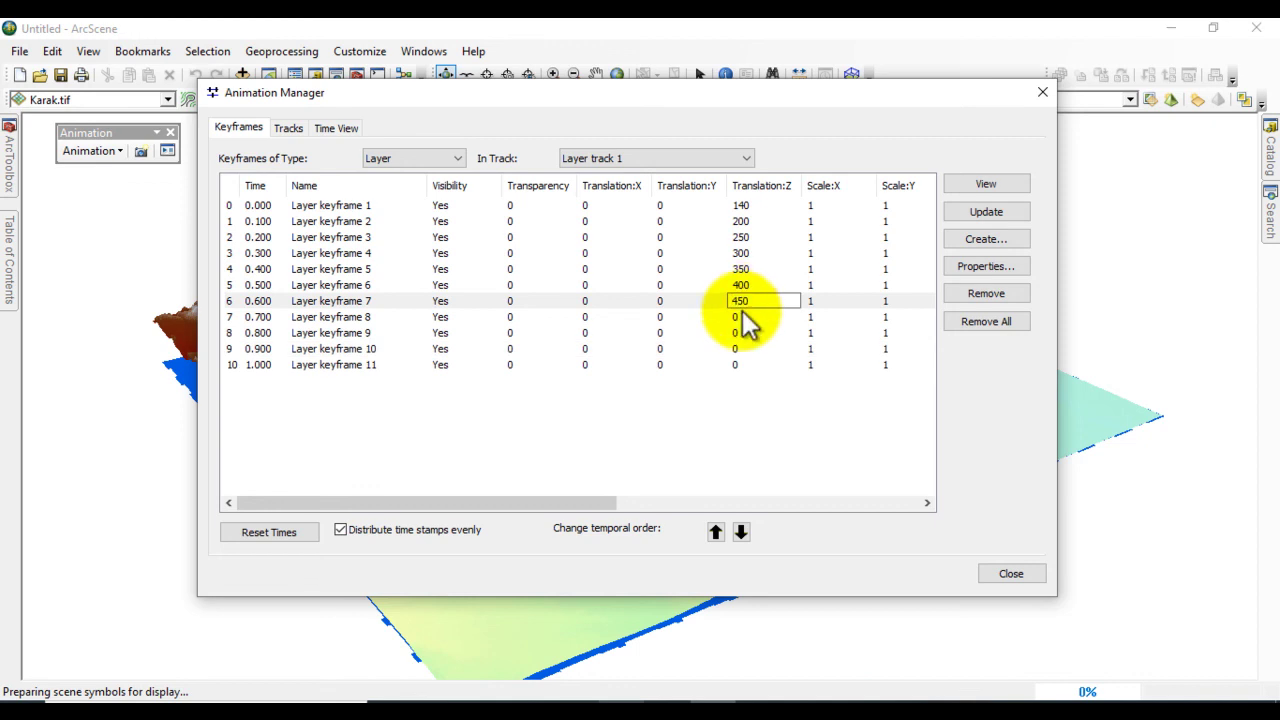
{"action": "left_click", "coordinate": [745, 316]}
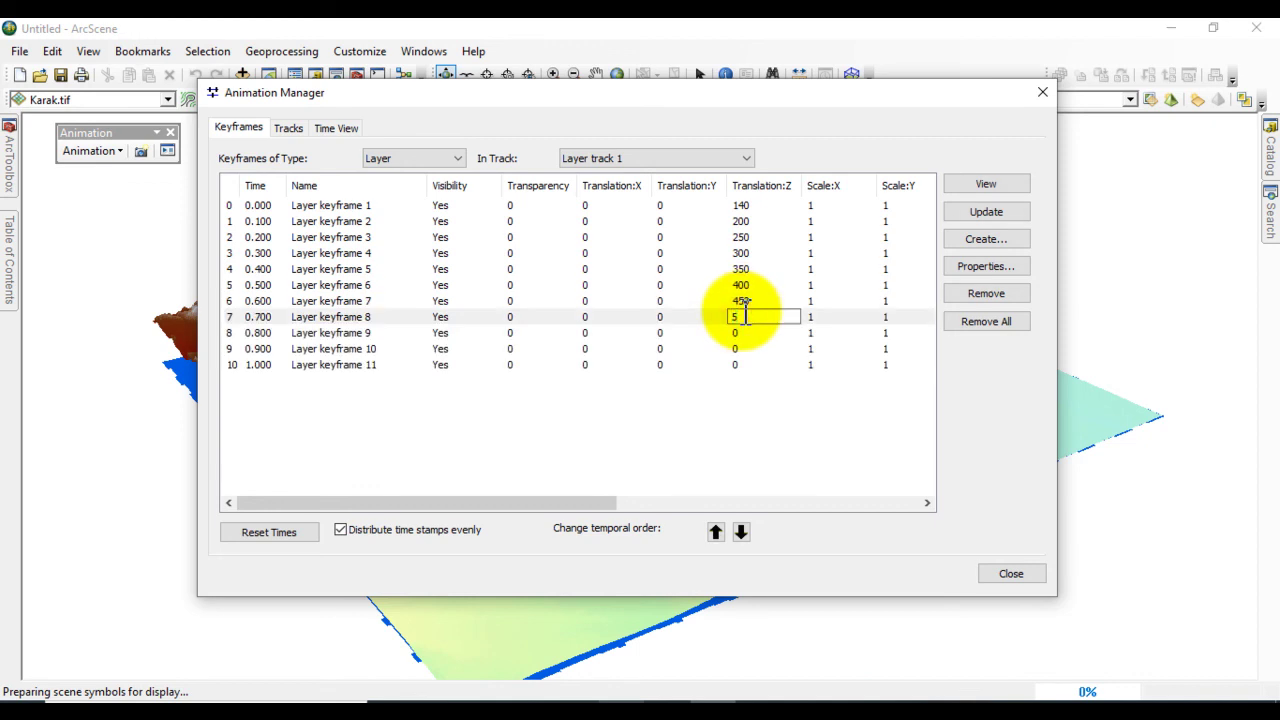
{"action": "type", "text": "500"}
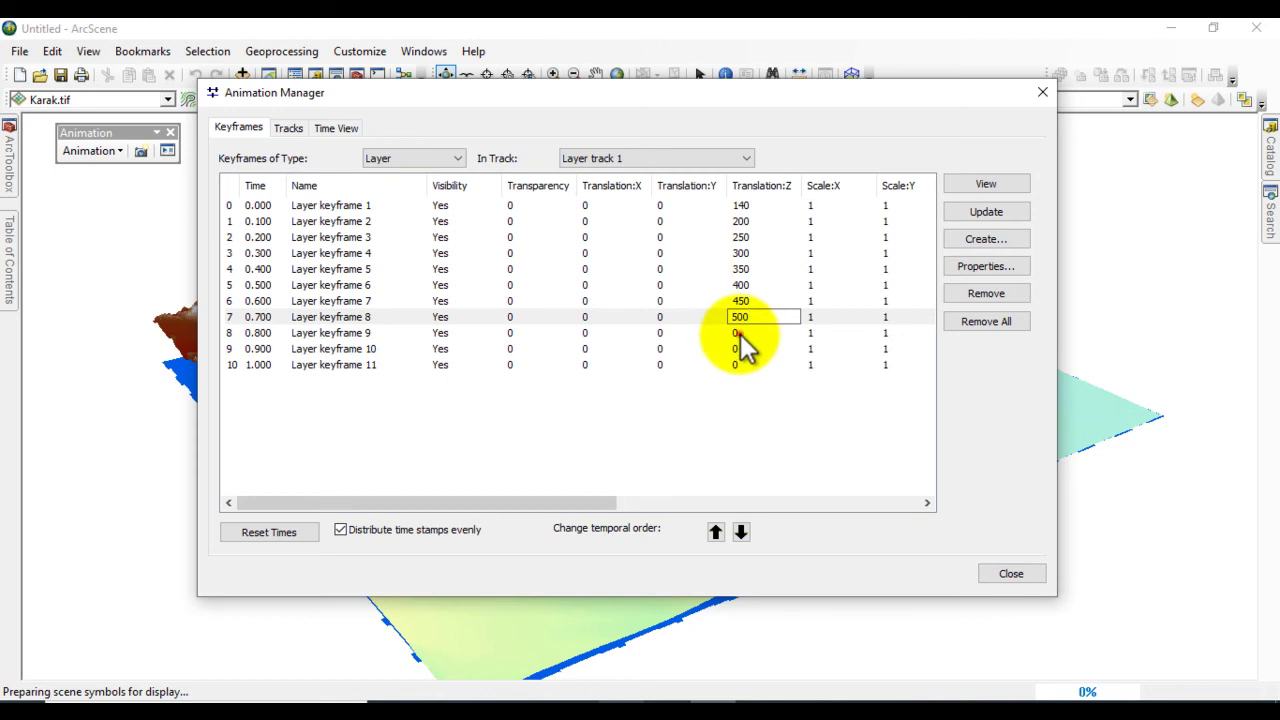
{"action": "left_click", "coordinate": [743, 332]}
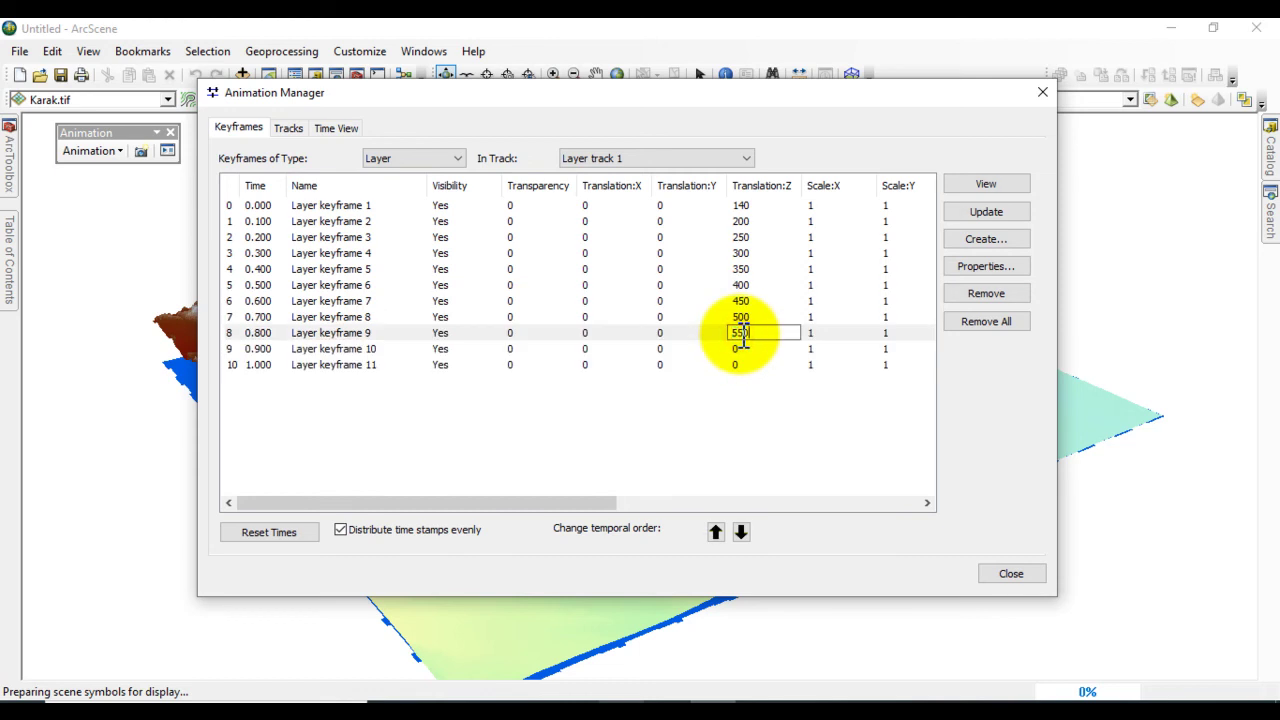
{"action": "left_click", "coordinate": [741, 348]}
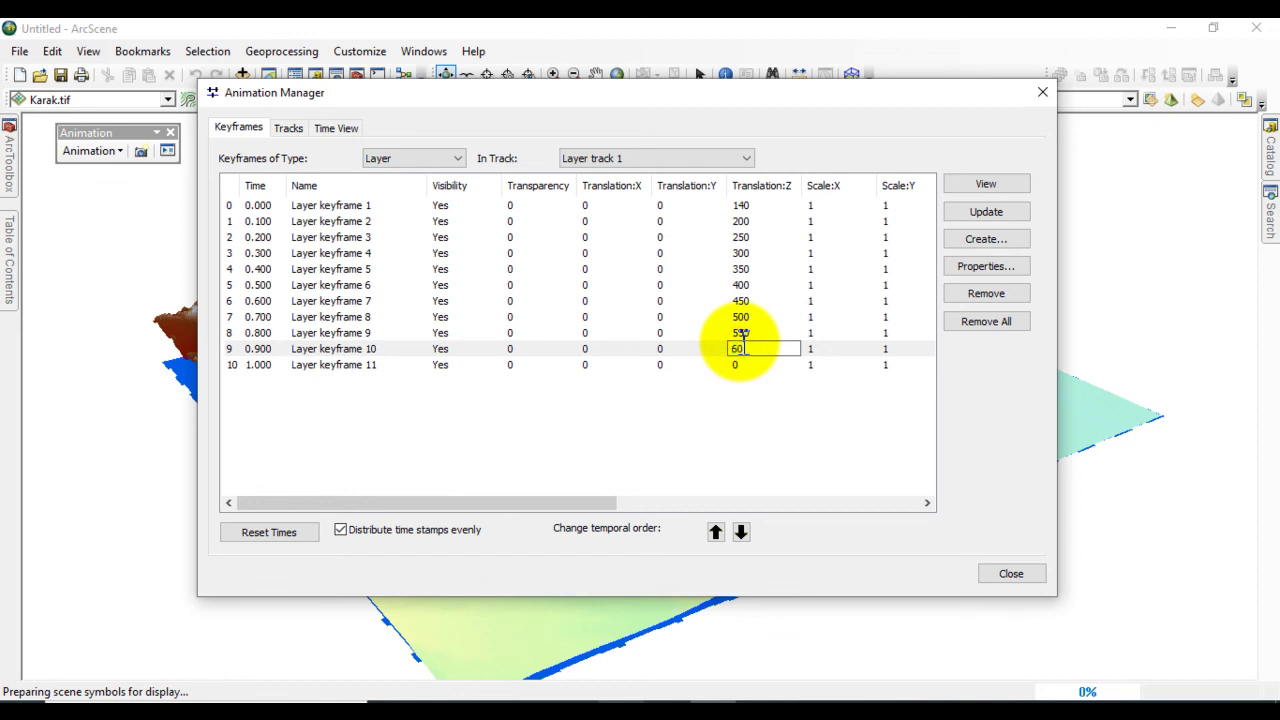
{"action": "type", "text": "600"}
{"action": "left_click", "coordinate": [743, 364]}
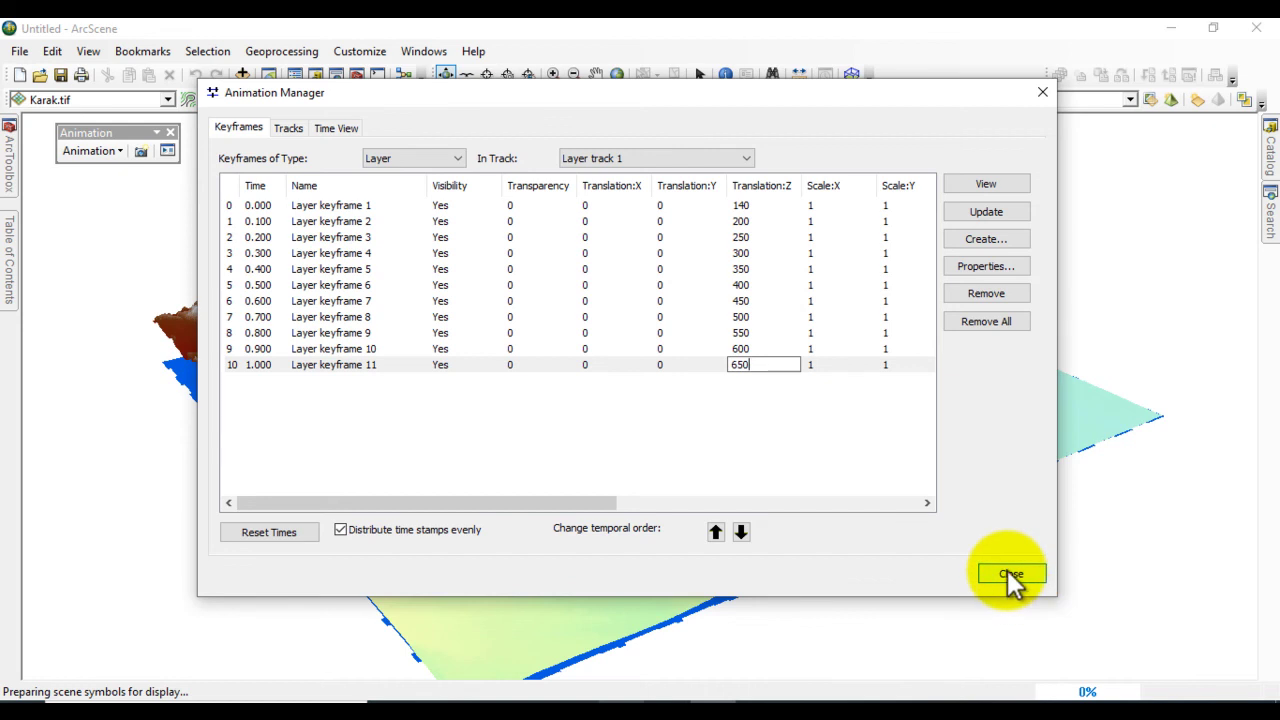
- Commit 650 for the last keyframe, close Animation Manager, tilt lower, and open Animation Controls
{"action": "left_click", "coordinate": [1010, 575]}
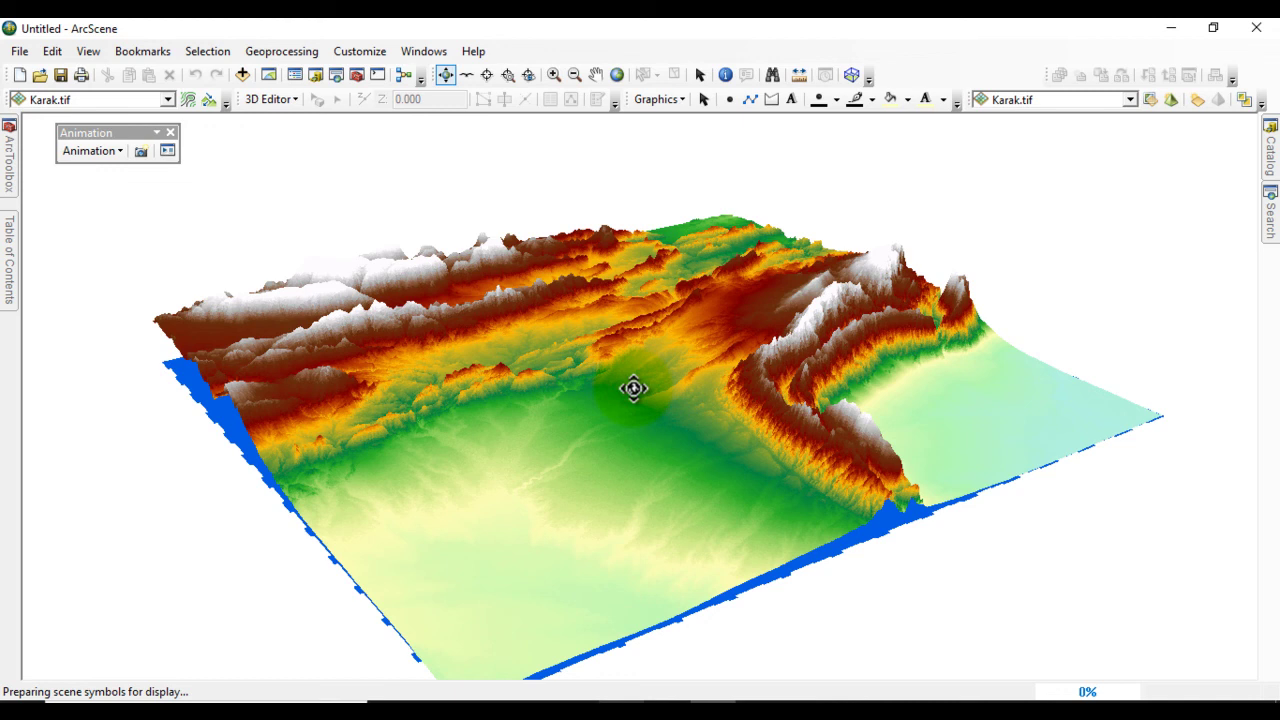
{"action": "left_click_drag", "start_coordinate": [643, 420], "coordinate": [665, 389]}
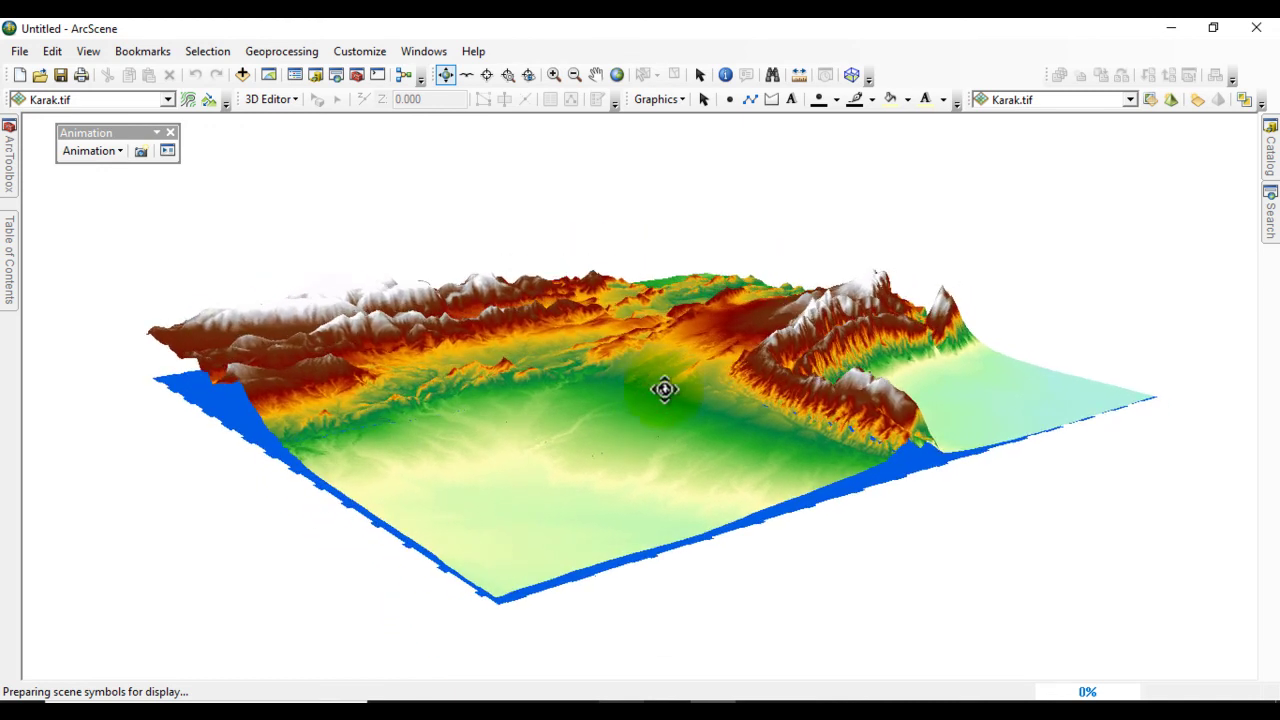
{"action": "left_click", "coordinate": [167, 150]}
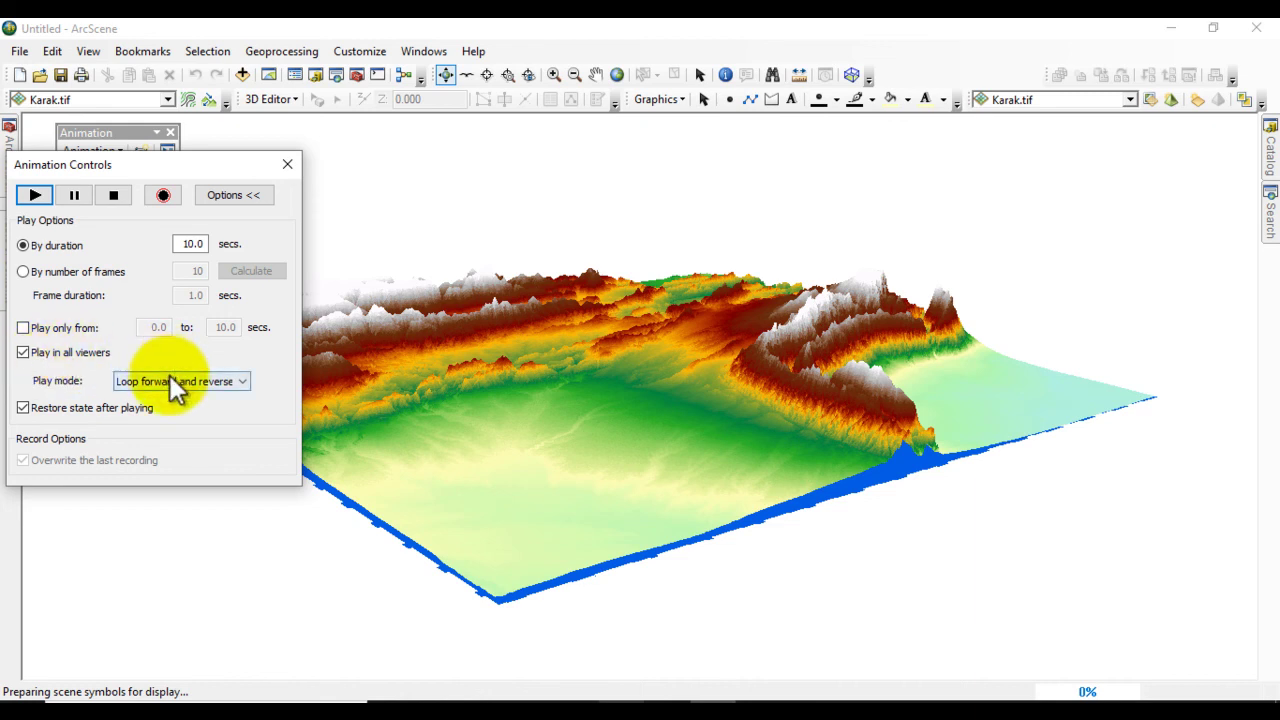
- Play the flood animation in Loop forward and reverse mode
{"action": "left_click", "coordinate": [237, 382]}
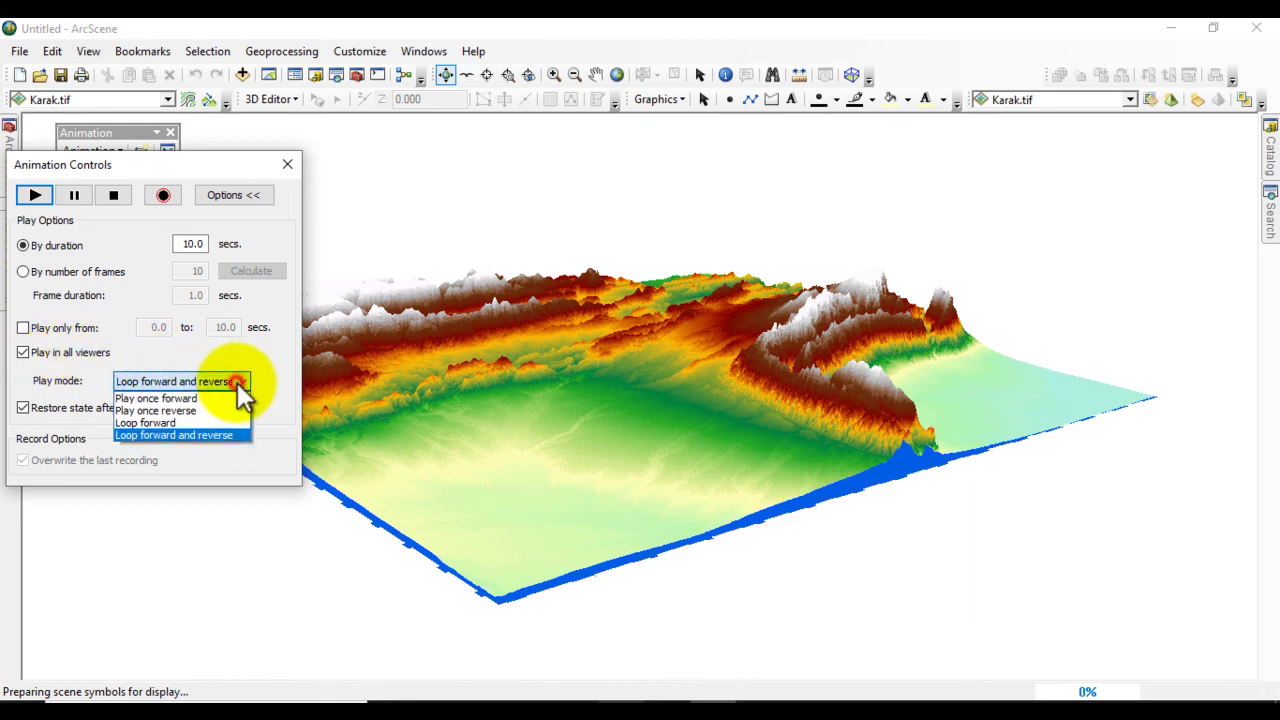
{"action": "left_click", "coordinate": [159, 434]}
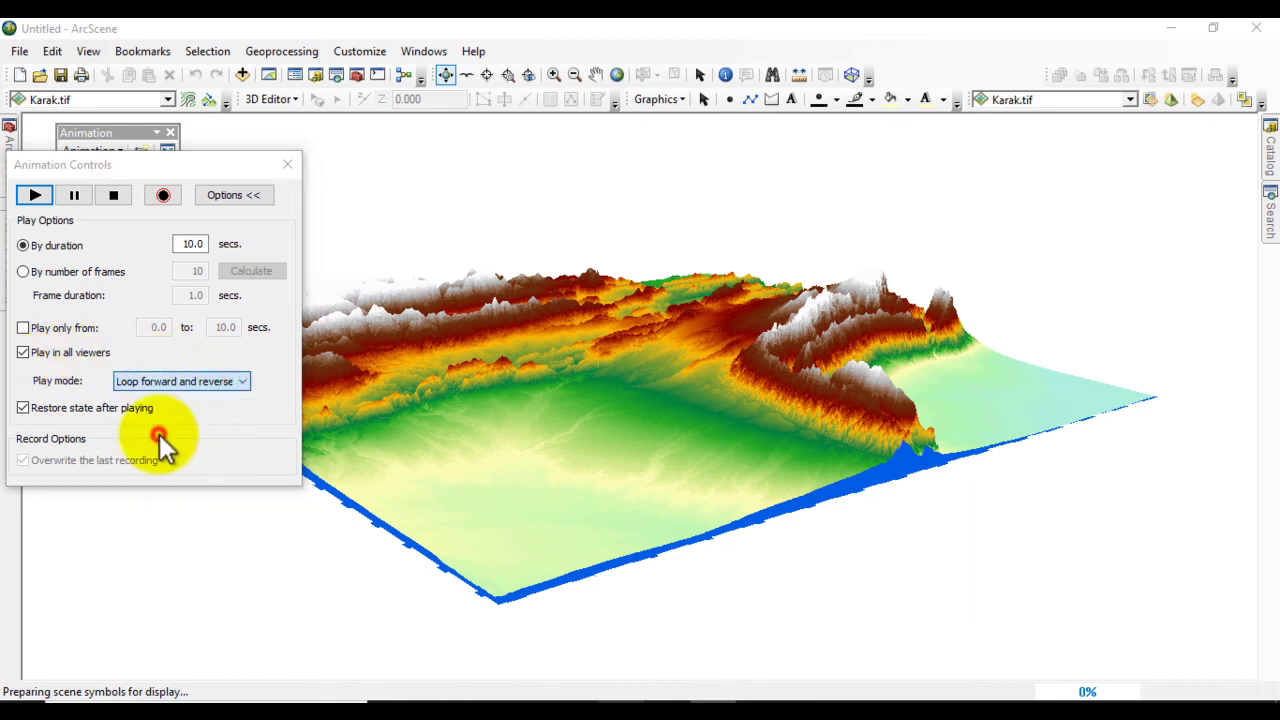
{"action": "left_click", "coordinate": [34, 197]}
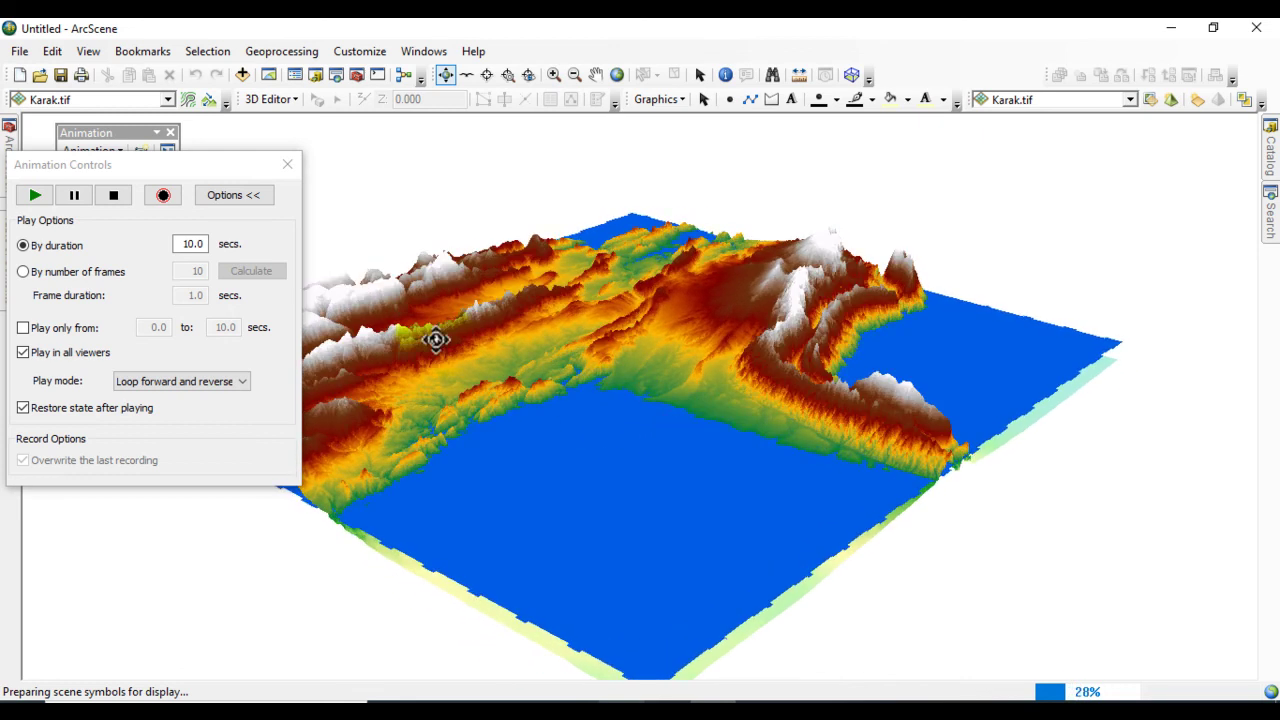
- Close Animation Controls and slide out the table of contents showing flood and Karak.tif legends
{"action": "left_click", "coordinate": [287, 164]}
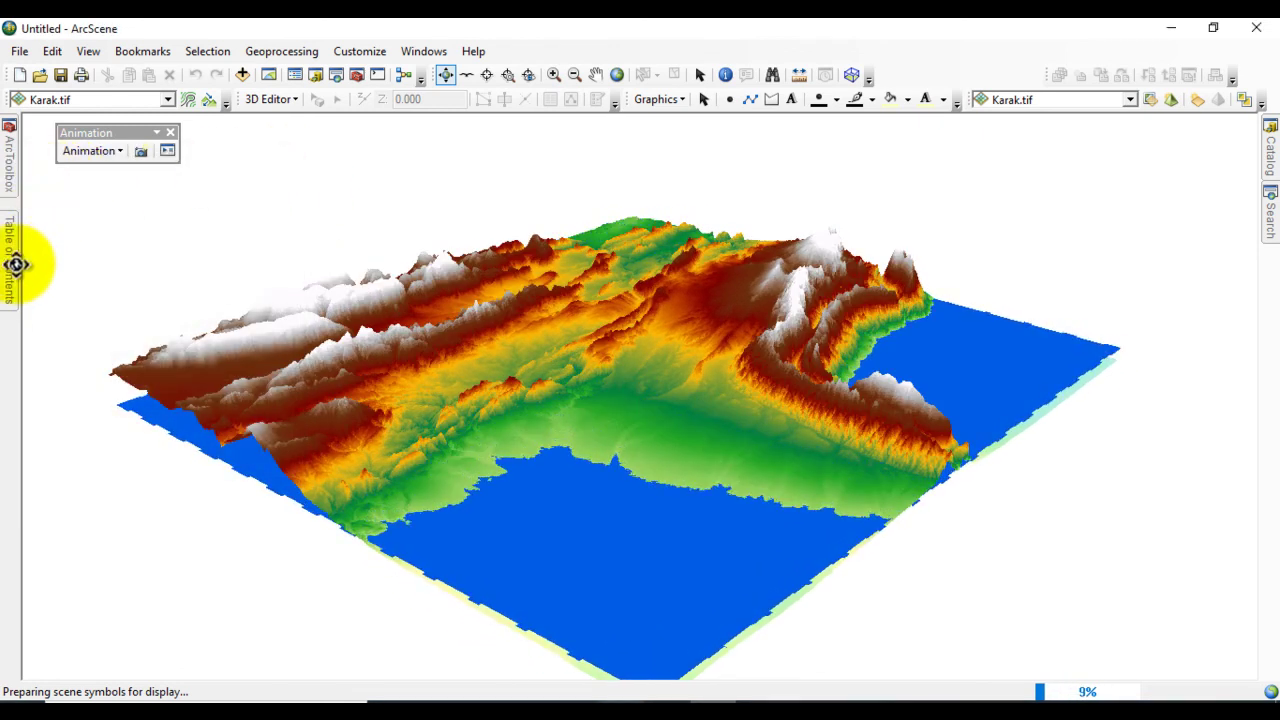
{"action": "mouse_move", "coordinate": [12, 270]}
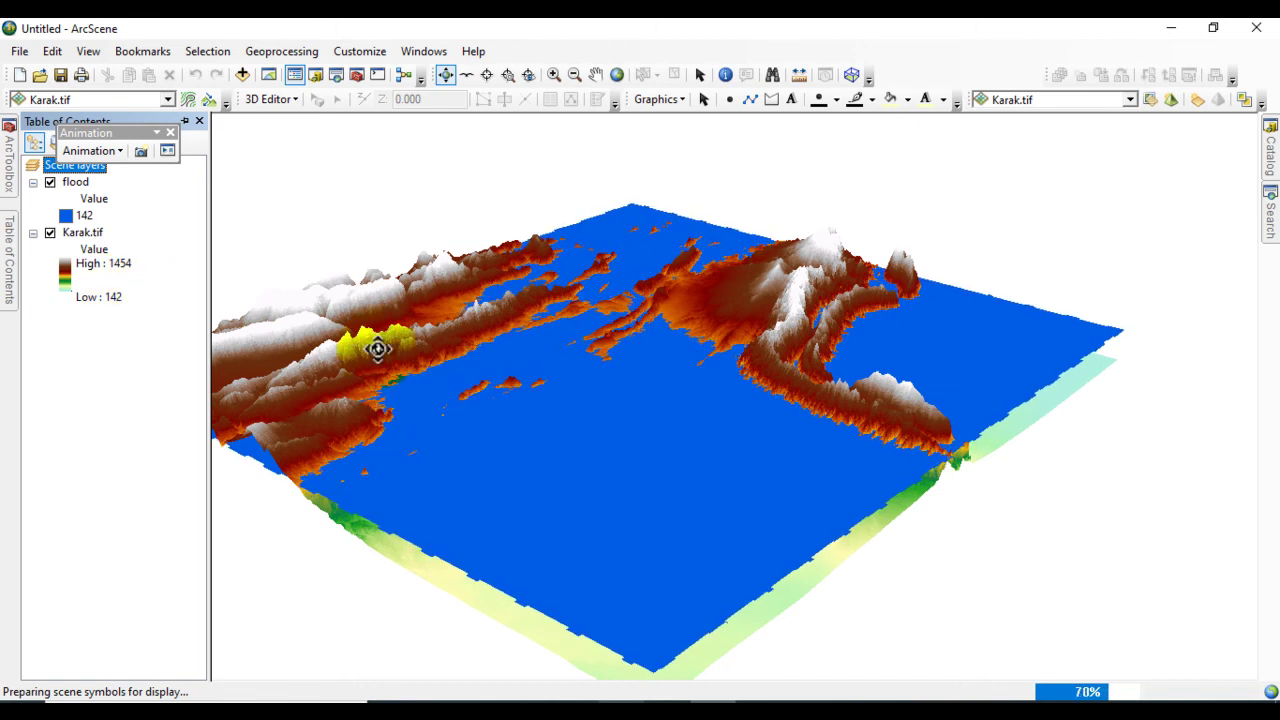
{"action": "left_click", "coordinate": [485, 372]}
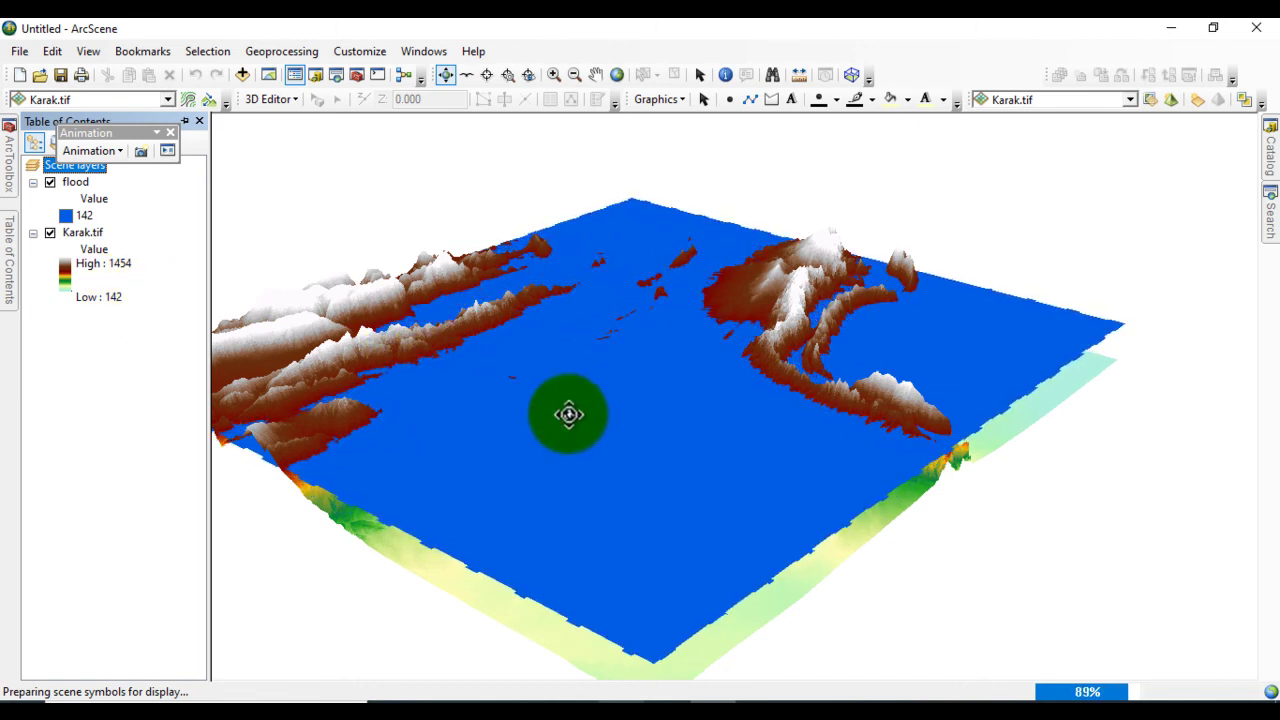